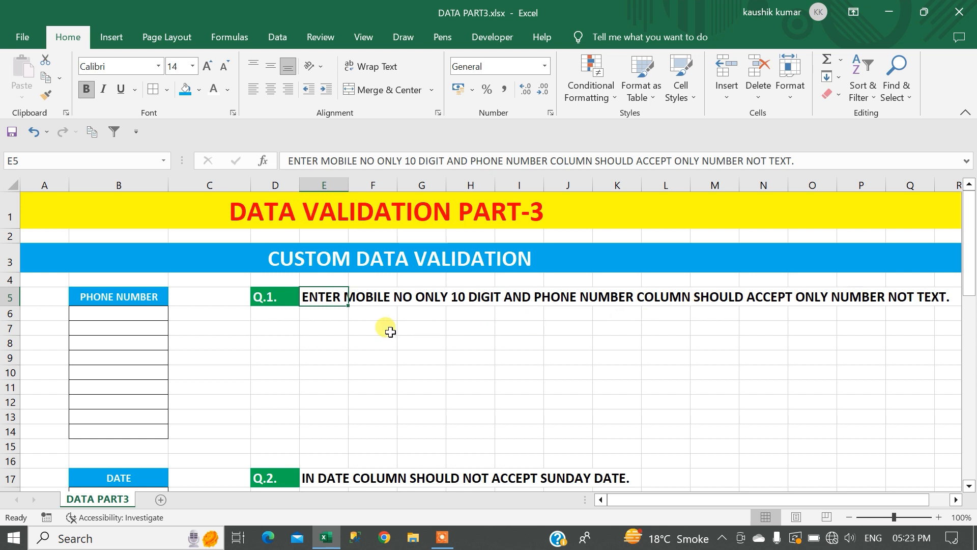
Step: Apply data validation to the phone number cells B6:B14 that allows only a text length equal to 10
{"action": "left_click", "coordinate": [323, 324]}
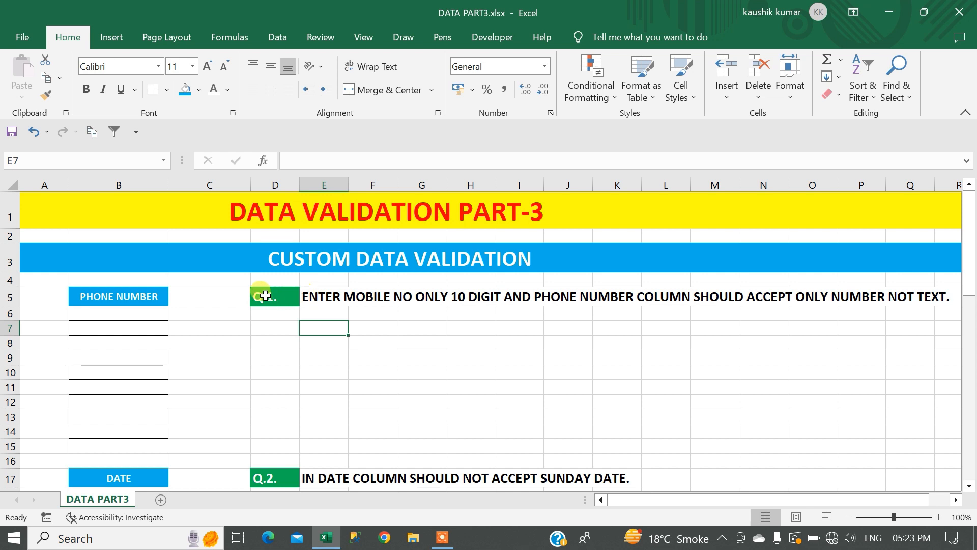
{"action": "left_click_drag", "start_coordinate": [122, 314], "coordinate": [121, 431]}
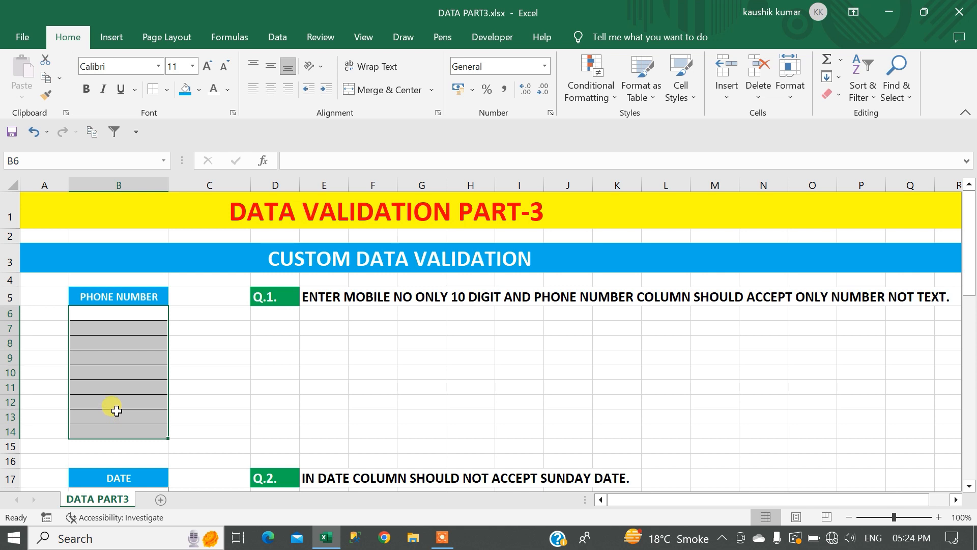
{"action": "left_click", "coordinate": [272, 41]}
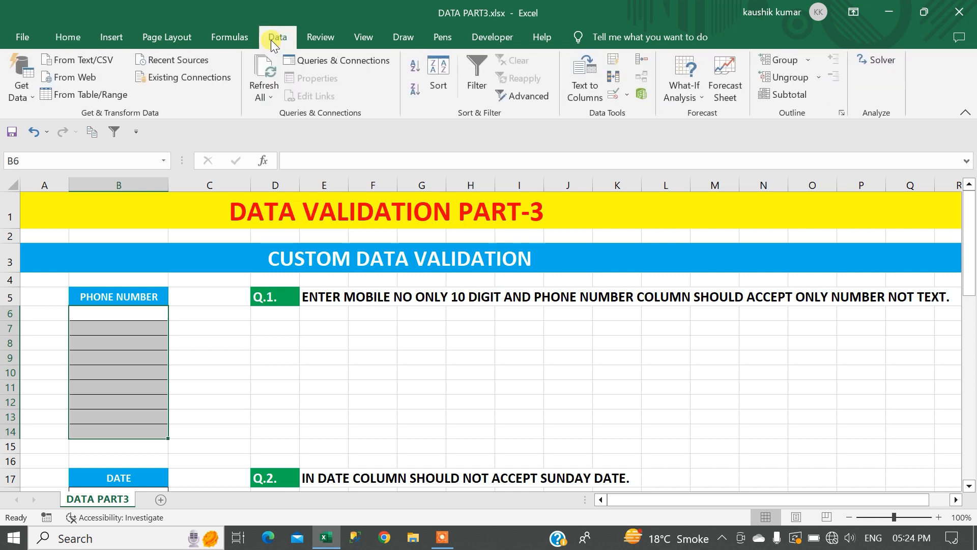
{"action": "left_click", "coordinate": [614, 95]}
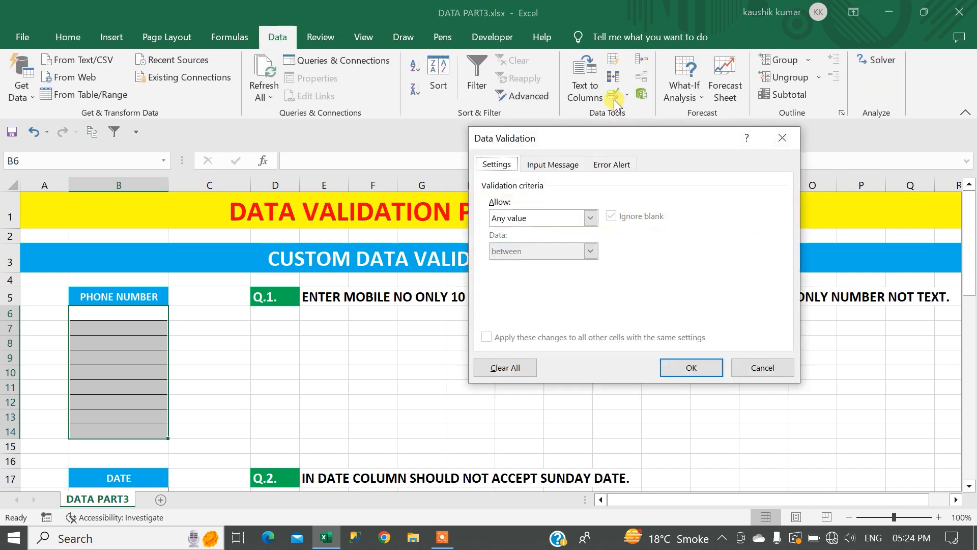
{"action": "left_click", "coordinate": [547, 220]}
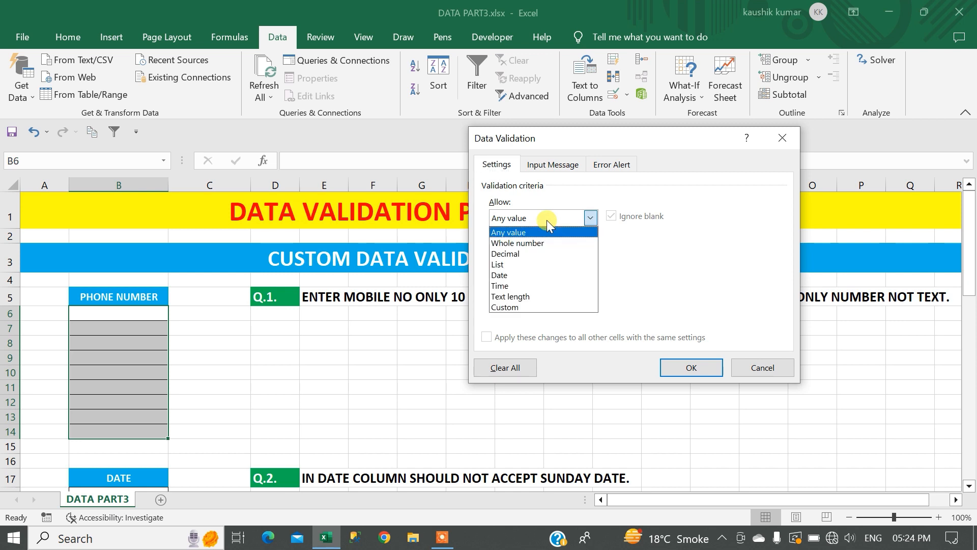
{"action": "left_click", "coordinate": [542, 295]}
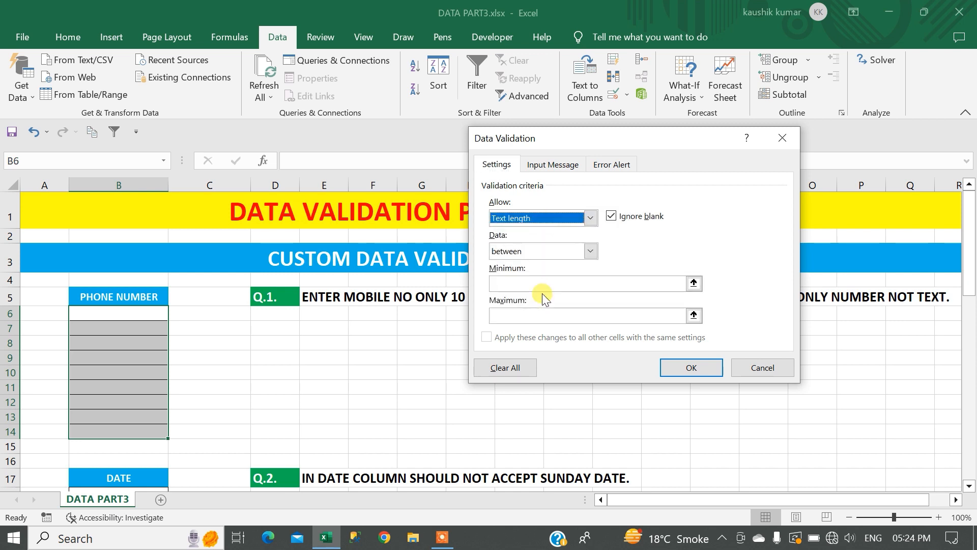
{"action": "left_click", "coordinate": [511, 253]}
{"action": "left_click", "coordinate": [506, 287]}
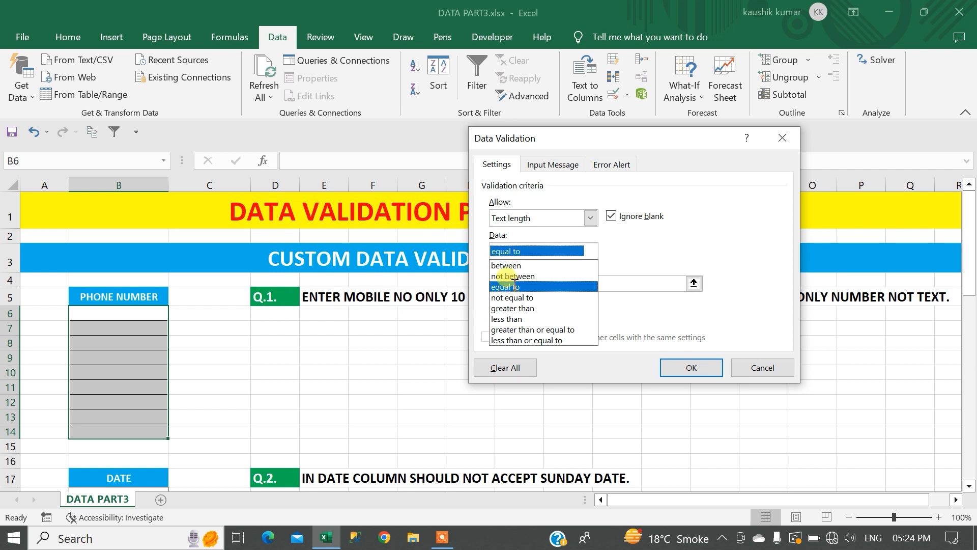
{"action": "left_click", "coordinate": [513, 284]}
{"action": "type", "text": "10"}
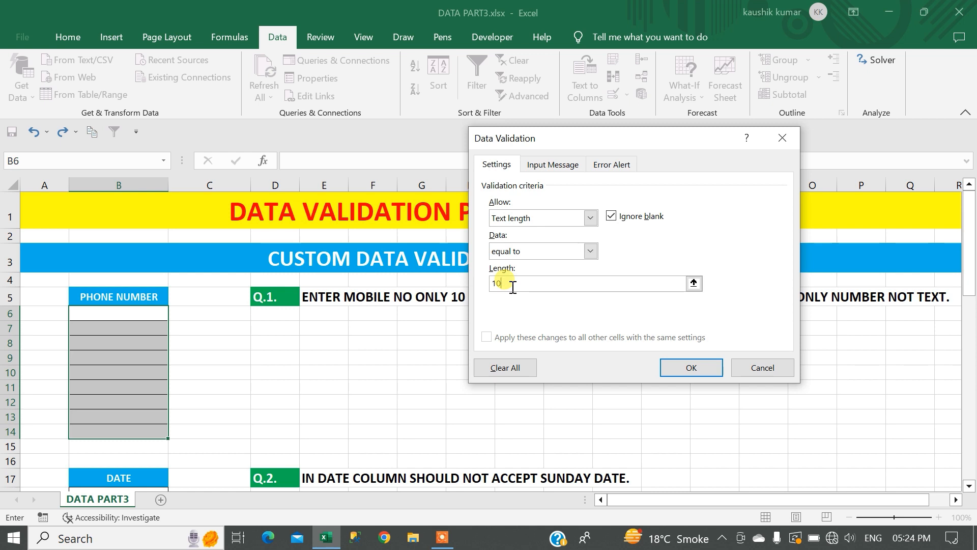
{"action": "key", "text": "Return"}
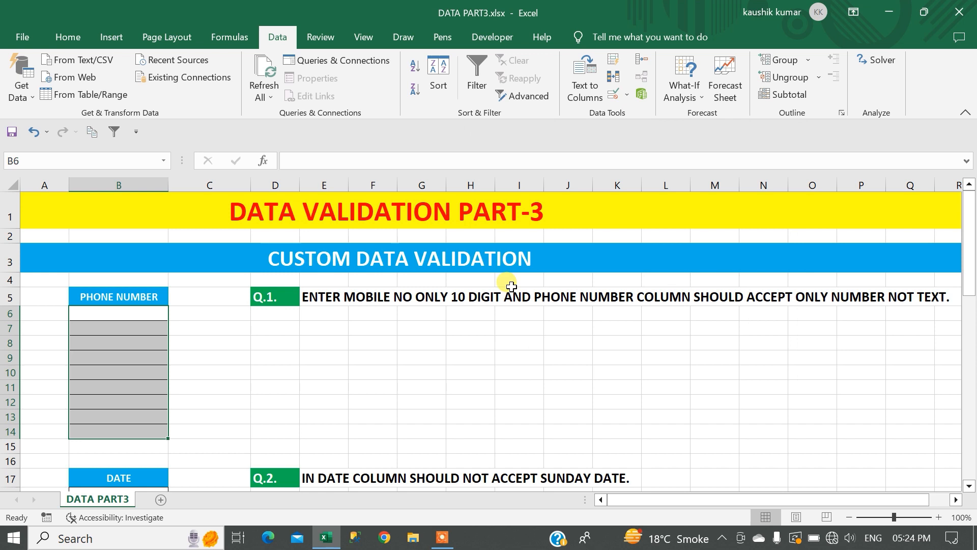
Step: Try entering an 11-digit number in B6 to test the length rule, and discard the entry
{"action": "type", "text": "12345678911"}
{"action": "key", "text": "Return"}
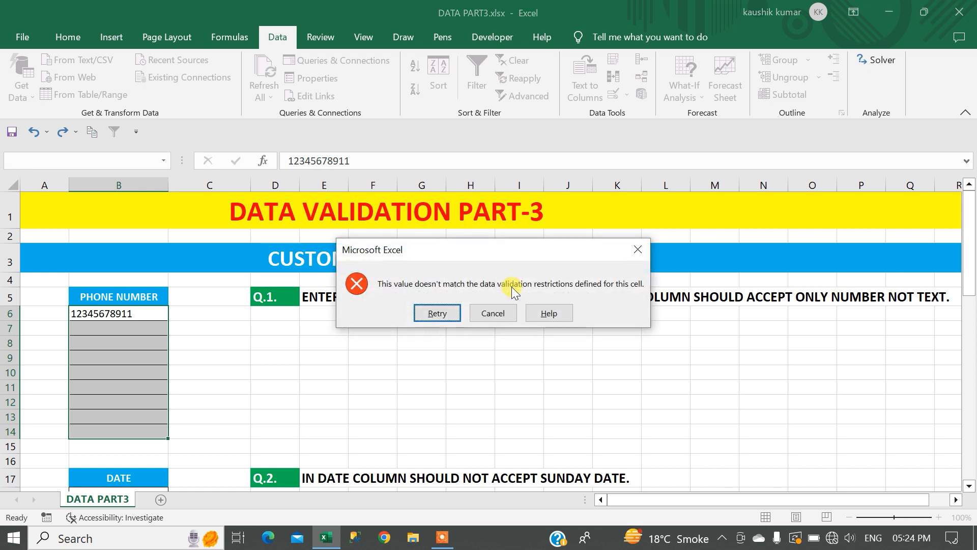
{"action": "left_click", "coordinate": [489, 315]}
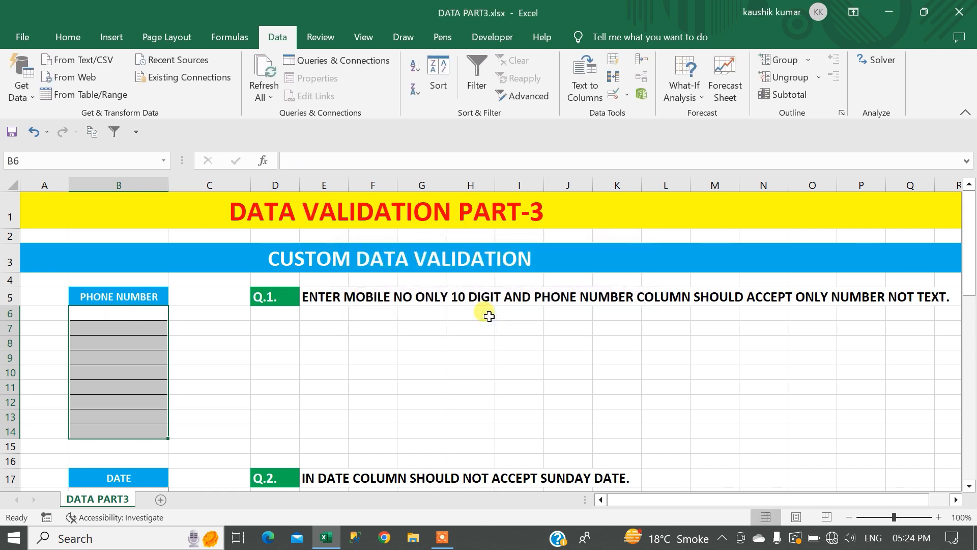
Step: Test the length rule with the text TDSTDSAWED in B6 and a ten-digit number in B7, and clear both entries
{"action": "type", "text": "TDS"}
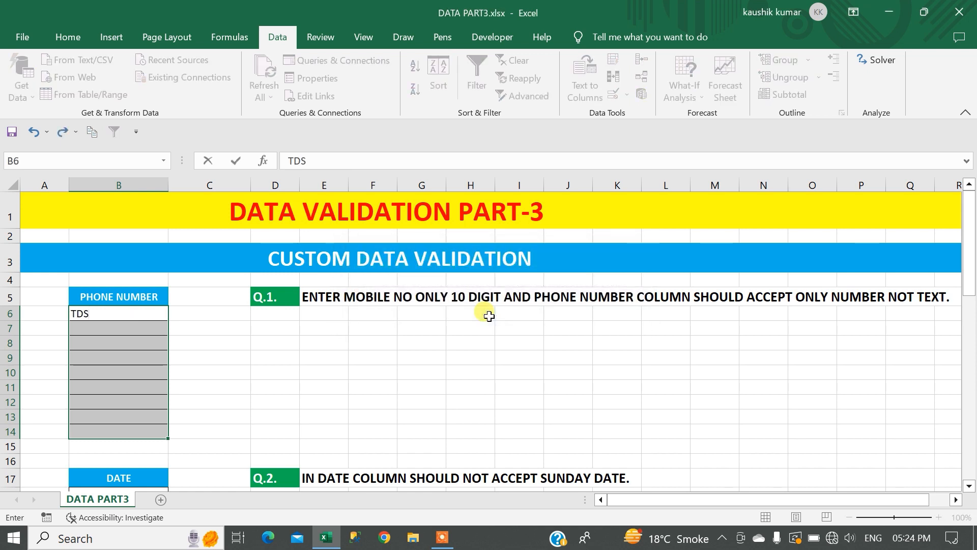
{"action": "type", "text": "TDSAWED"}
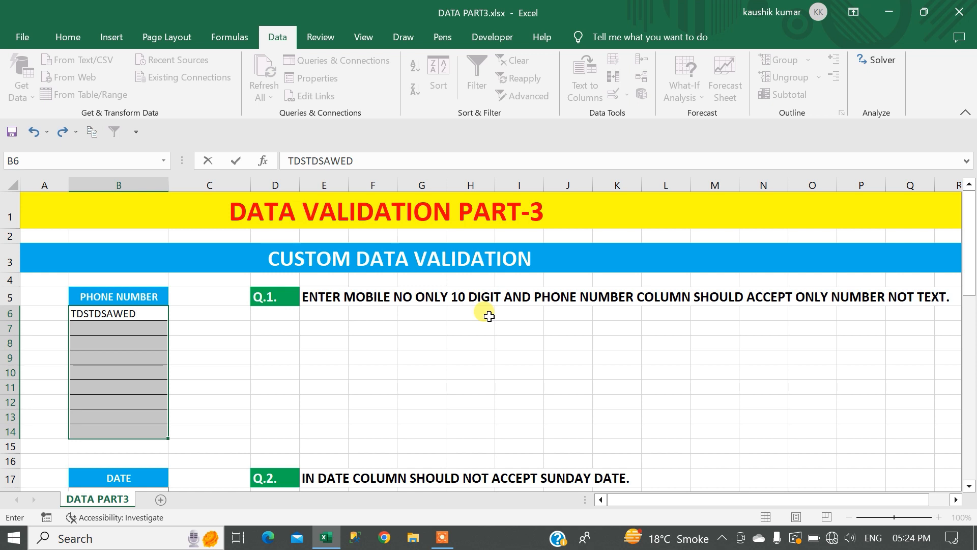
{"action": "key", "text": "Return"}
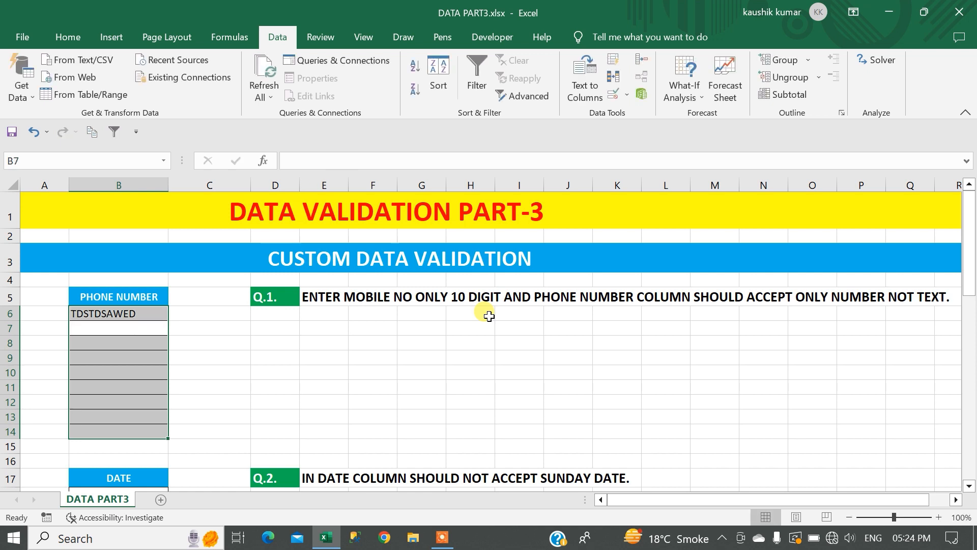
{"action": "type", "text": "1234567891"}
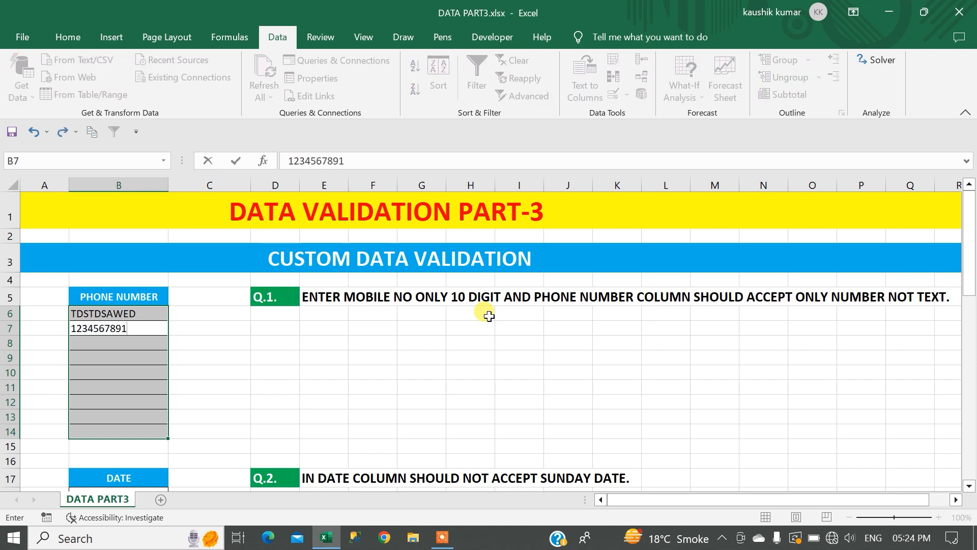
{"action": "key", "text": "Return"}
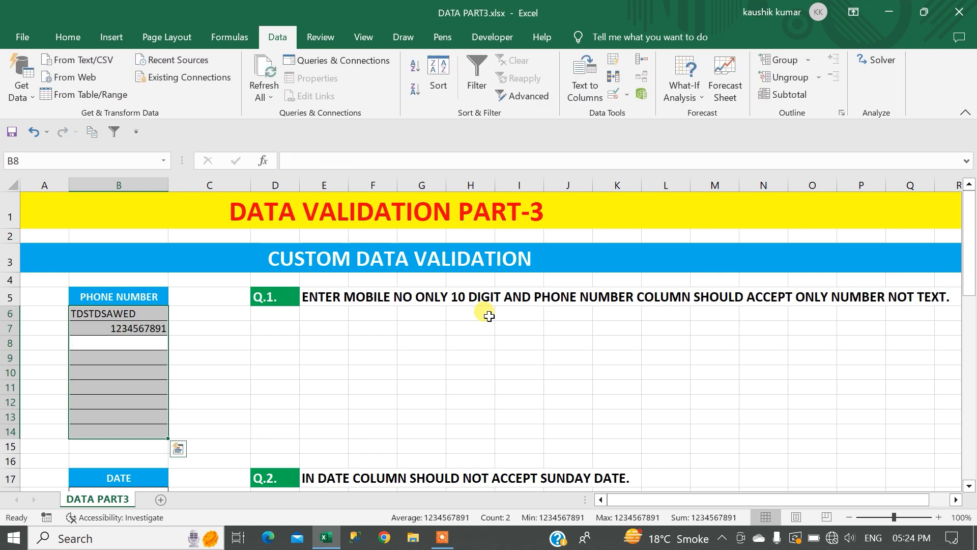
{"action": "left_click", "coordinate": [125, 327]}
{"action": "left_click", "coordinate": [118, 312]}
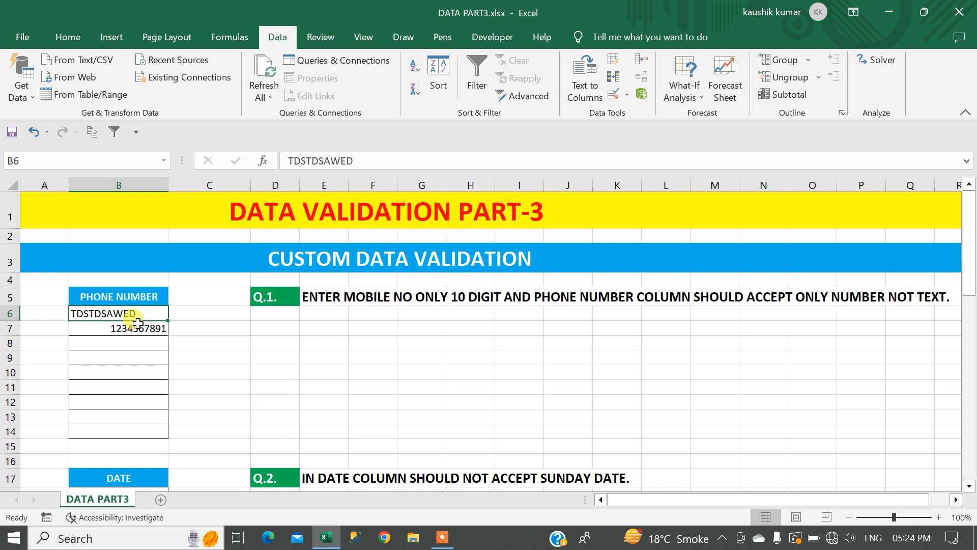
{"action": "left_click_drag", "start_coordinate": [135, 312], "coordinate": [134, 426]}
{"action": "key", "text": "Delete"}
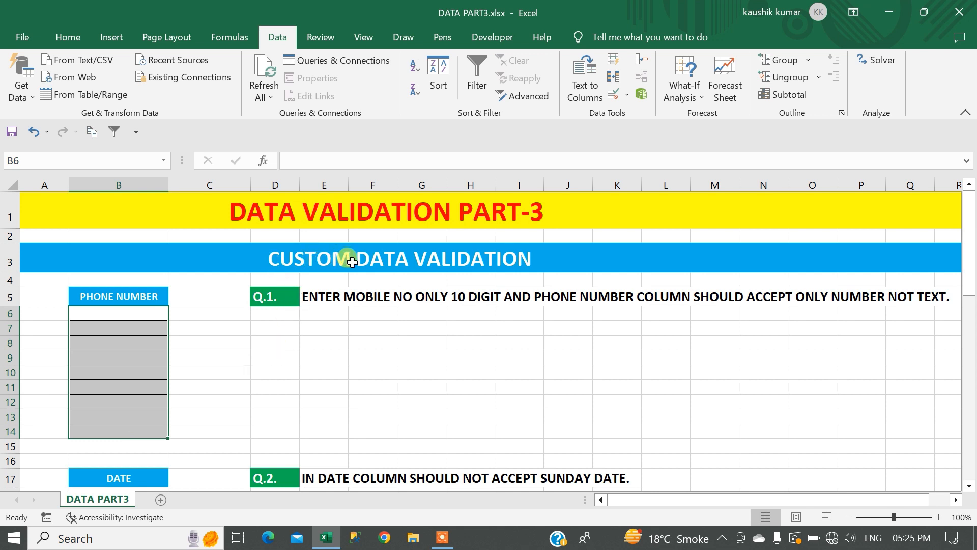
{"action": "left_click", "coordinate": [616, 96]}
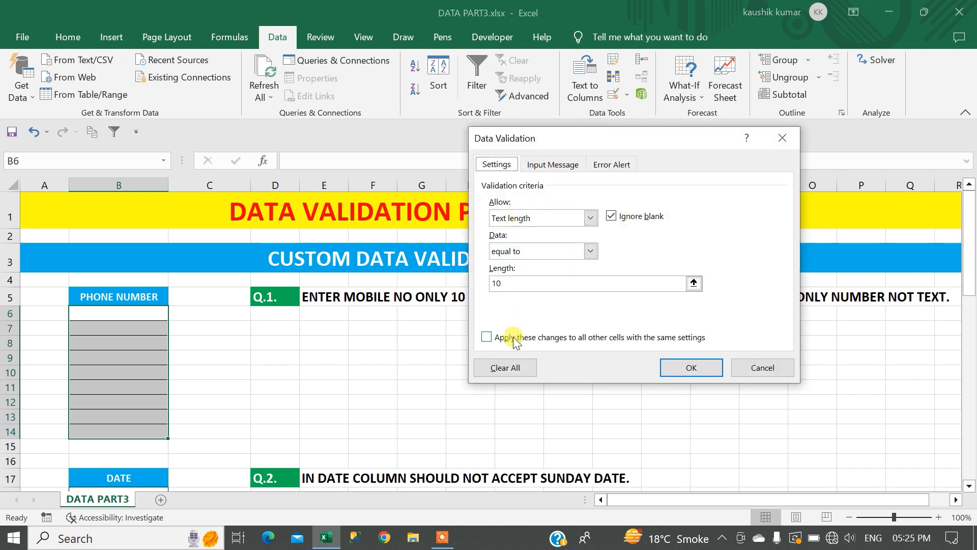
{"action": "left_click", "coordinate": [500, 368]}
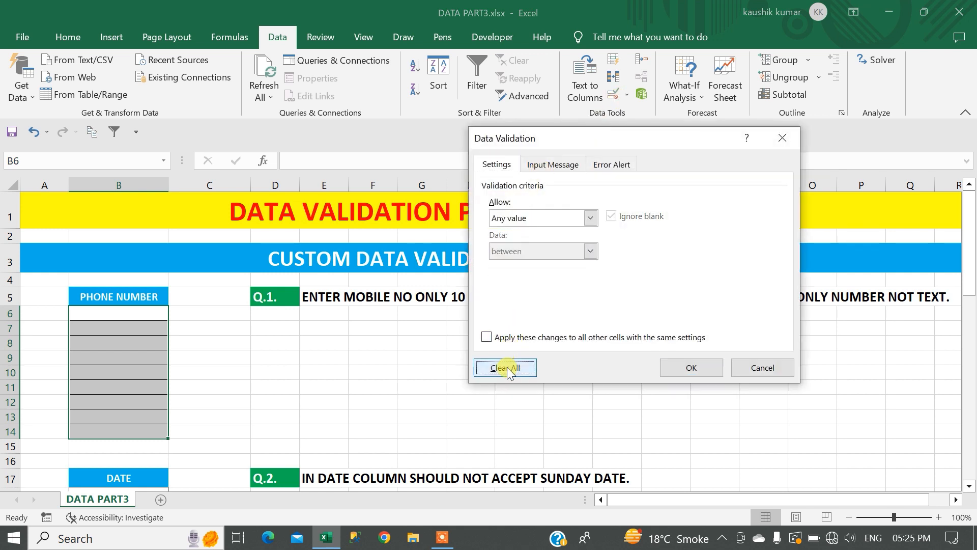
{"action": "left_click", "coordinate": [533, 216]}
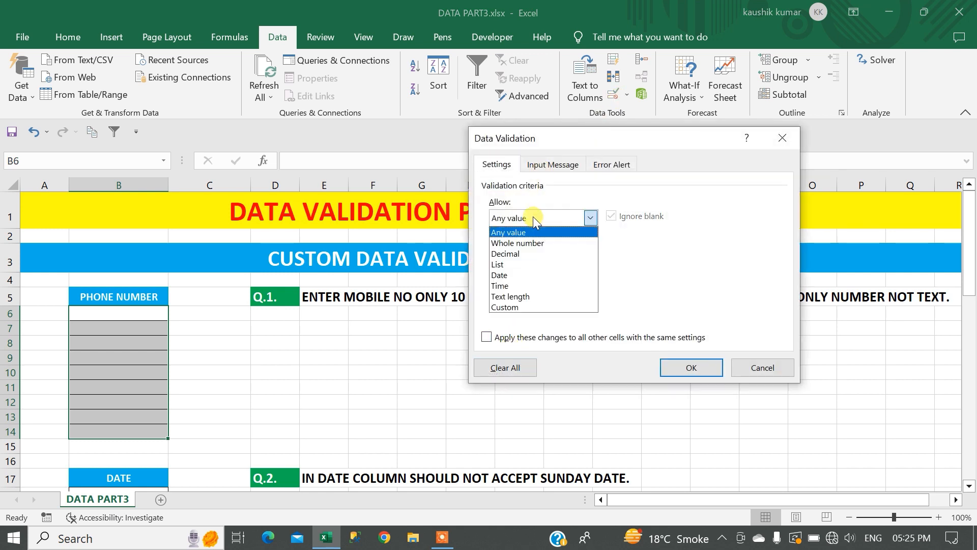
{"action": "left_click", "coordinate": [510, 307]}
{"action": "left_click", "coordinate": [508, 284]}
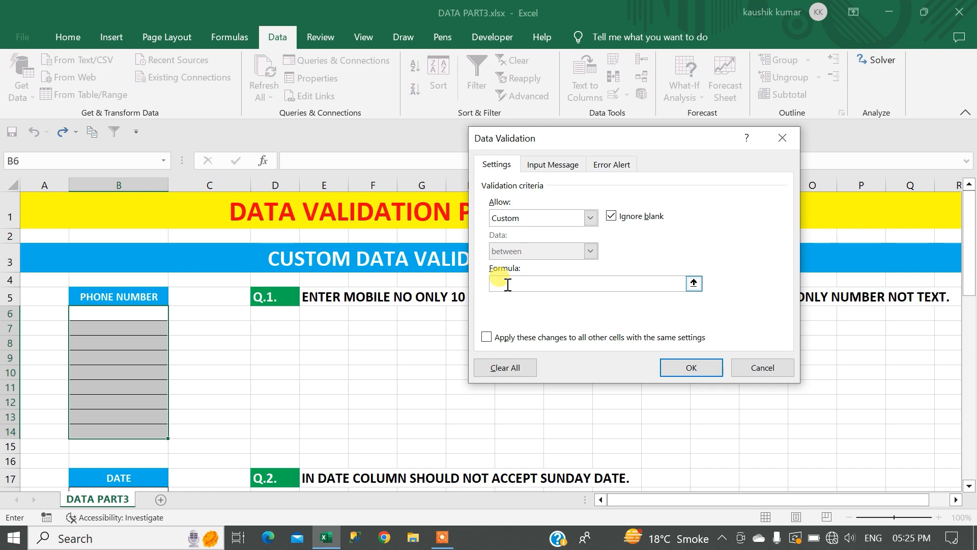
{"action": "left_click_drag", "start_coordinate": [541, 140], "coordinate": [381, 190]}
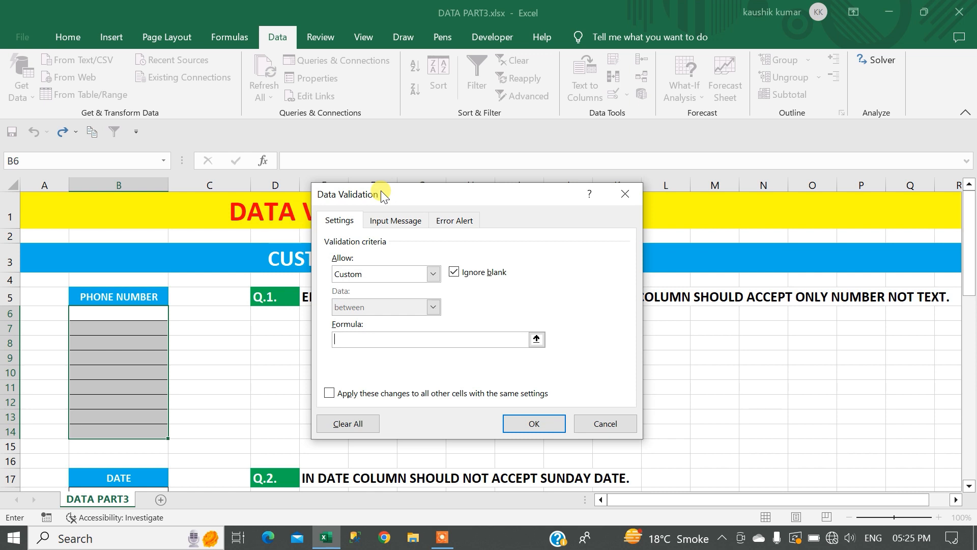
{"action": "type", "text": "=AND("}
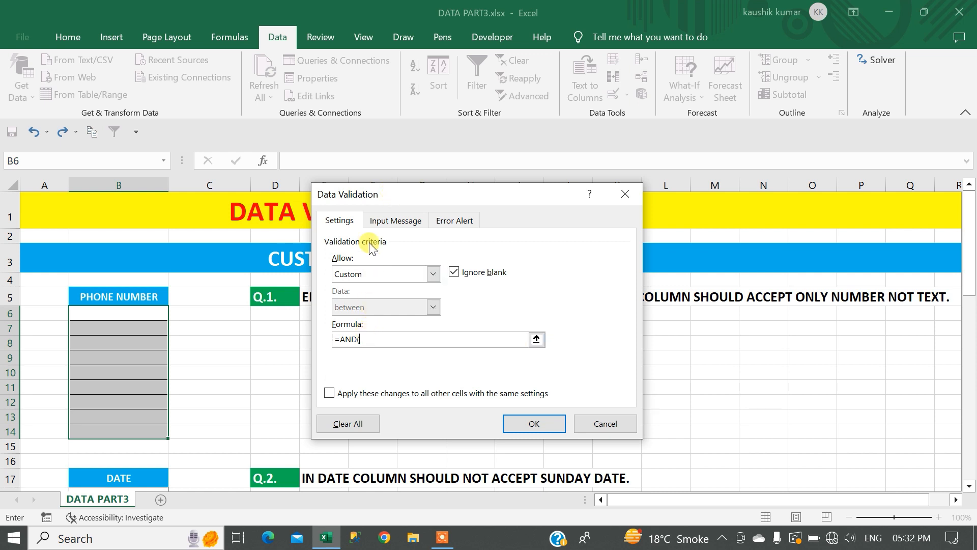
{"action": "left_click_drag", "start_coordinate": [367, 192], "coordinate": [131, 251]}
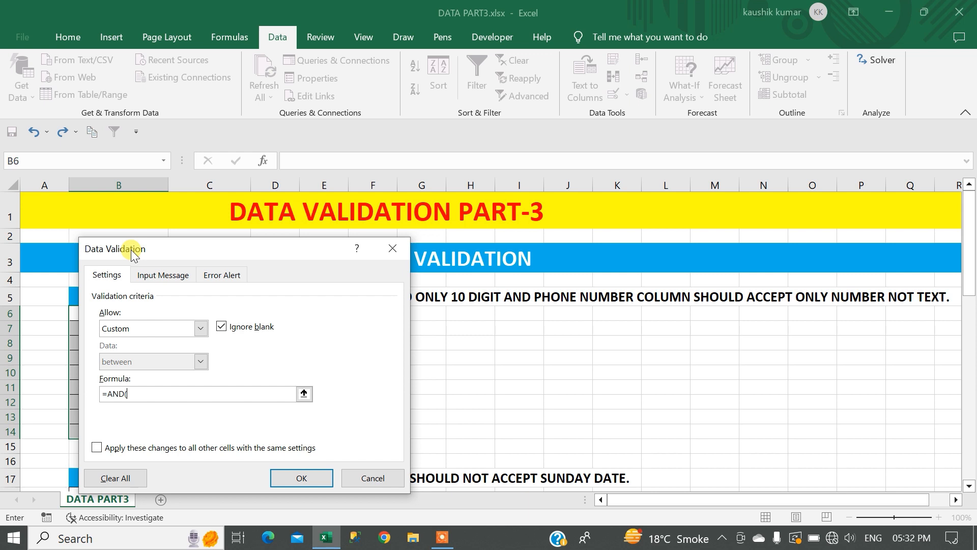
{"action": "left_click_drag", "start_coordinate": [131, 250], "coordinate": [229, 243]}
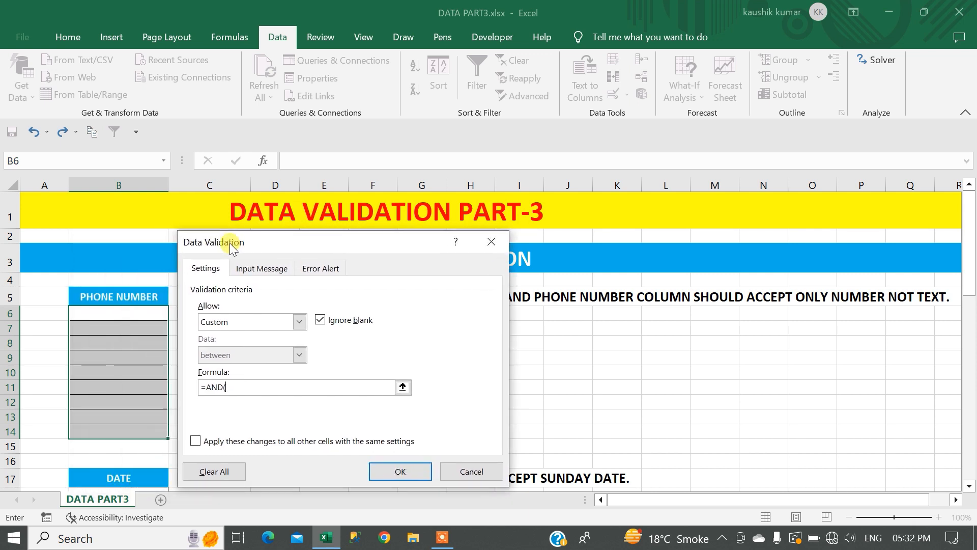
{"action": "left_click", "coordinate": [487, 239]}
{"action": "left_click", "coordinate": [268, 338]}
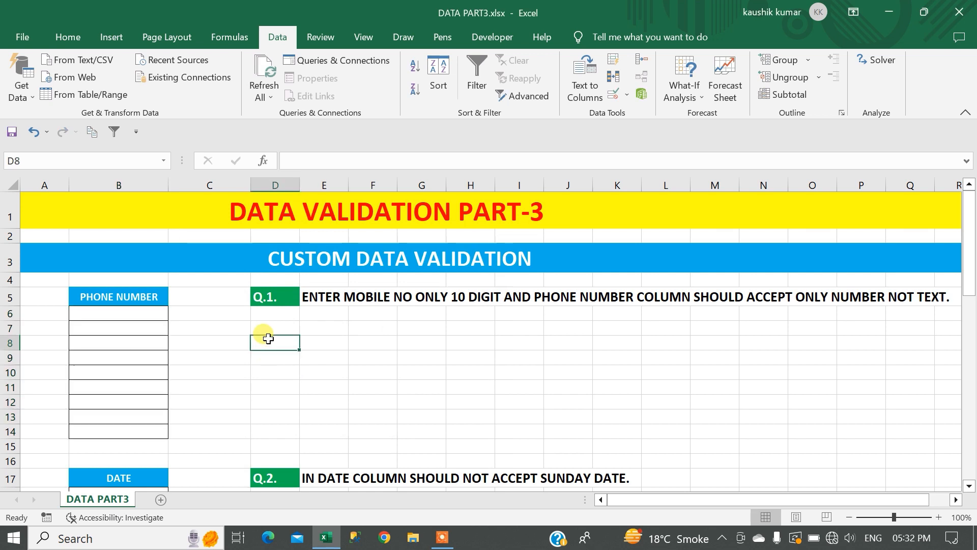
Step: Enter a ten-digit phone number in cell B6 as a sample value
{"action": "left_click", "coordinate": [131, 315]}
{"action": "type", "text": "12353"}
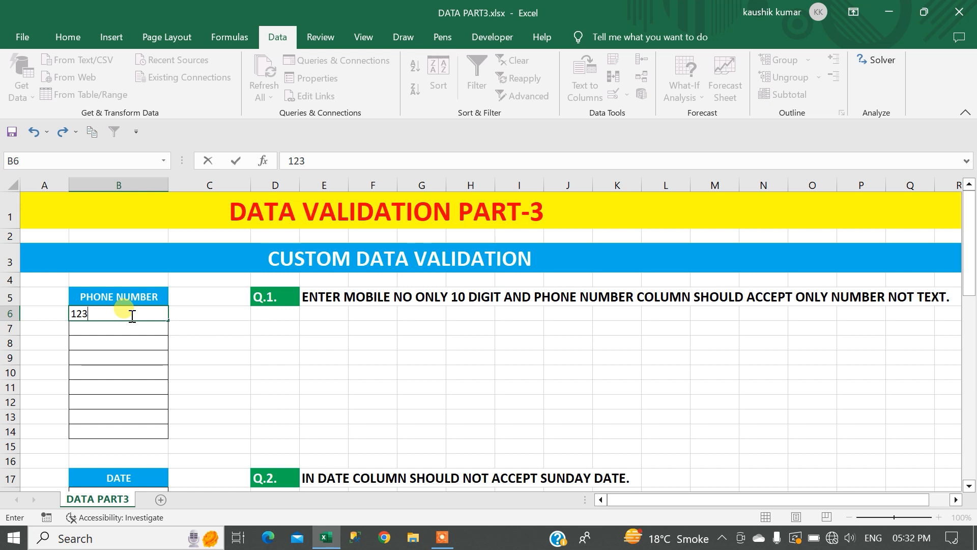
{"action": "key", "text": "BackSpace"}
{"action": "key", "text": "BackSpace"}
{"action": "type", "text": "4567891"}
{"action": "key", "text": "Return"}
Step: Count the characters of the phone number in B6 with the formula =LEN(B6) in cell C6
{"action": "key", "text": "Up"}
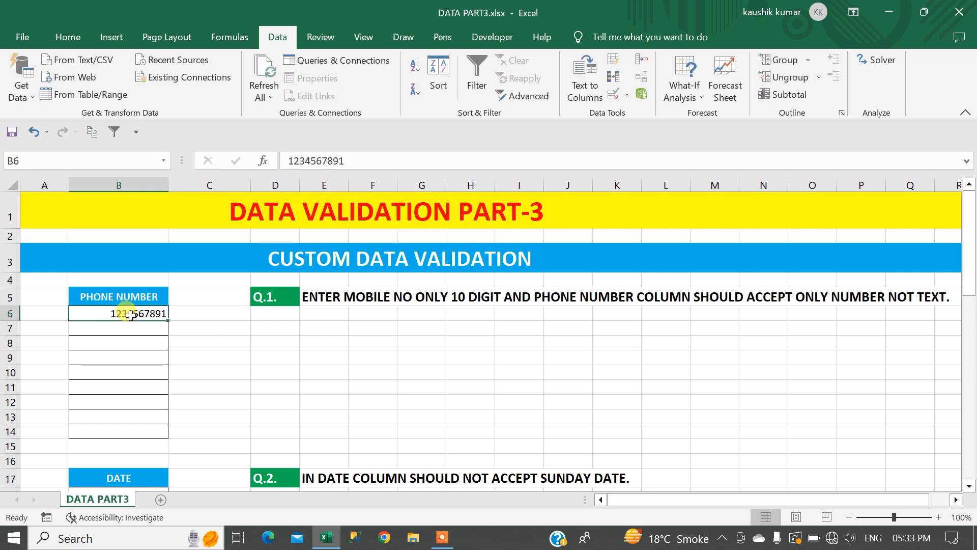
{"action": "key", "text": "Right"}
{"action": "type", "text": "=LEN("}
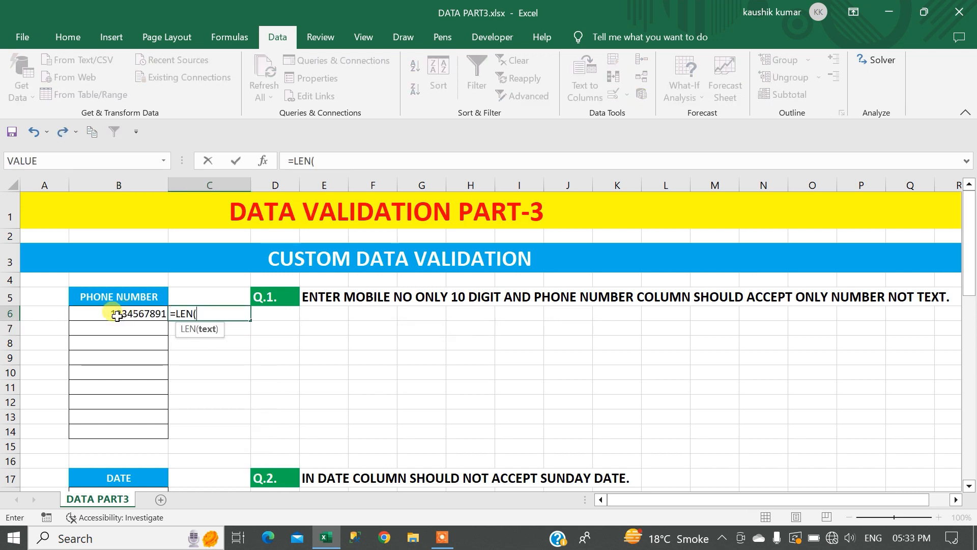
{"action": "left_click", "coordinate": [117, 316]}
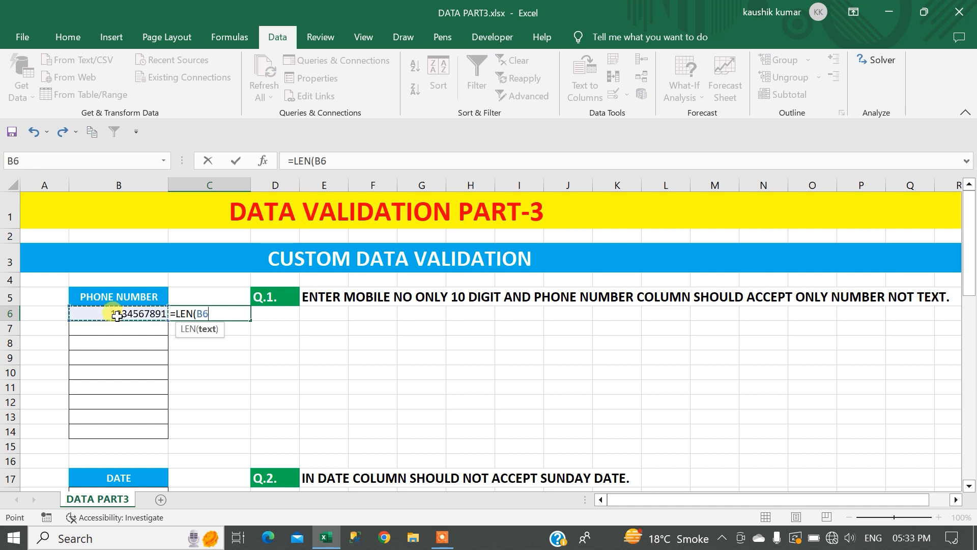
{"action": "type", "text": ")"}
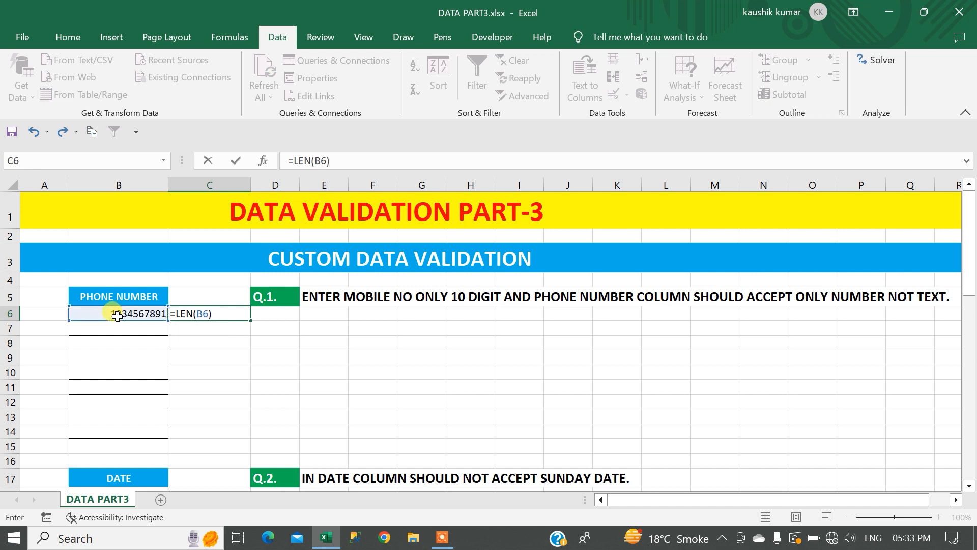
{"action": "key", "text": "Return"}
{"action": "left_click", "coordinate": [202, 311]}
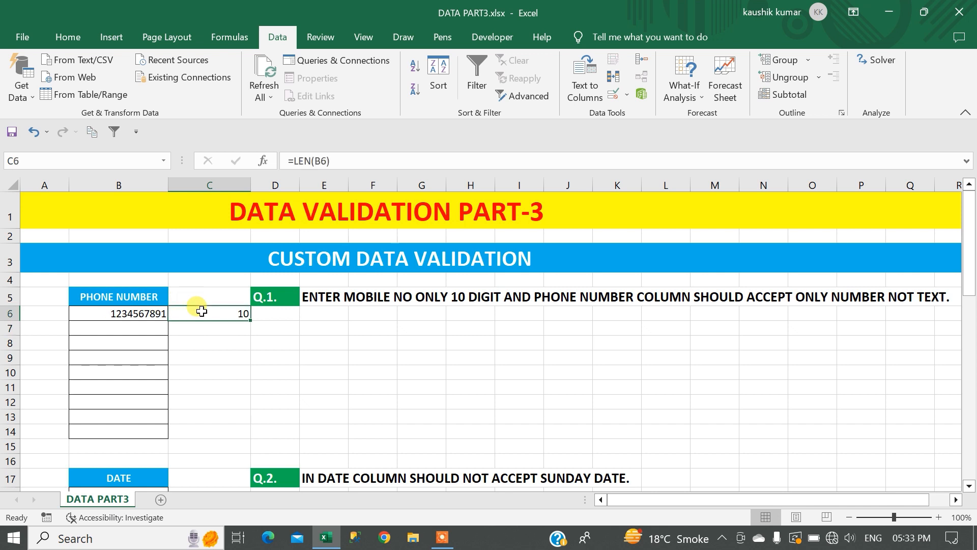
Step: Try entering a six-digit number in B6 to test the length rule, and discard the entry
{"action": "left_click", "coordinate": [129, 311]}
{"action": "type", "text": "643422"}
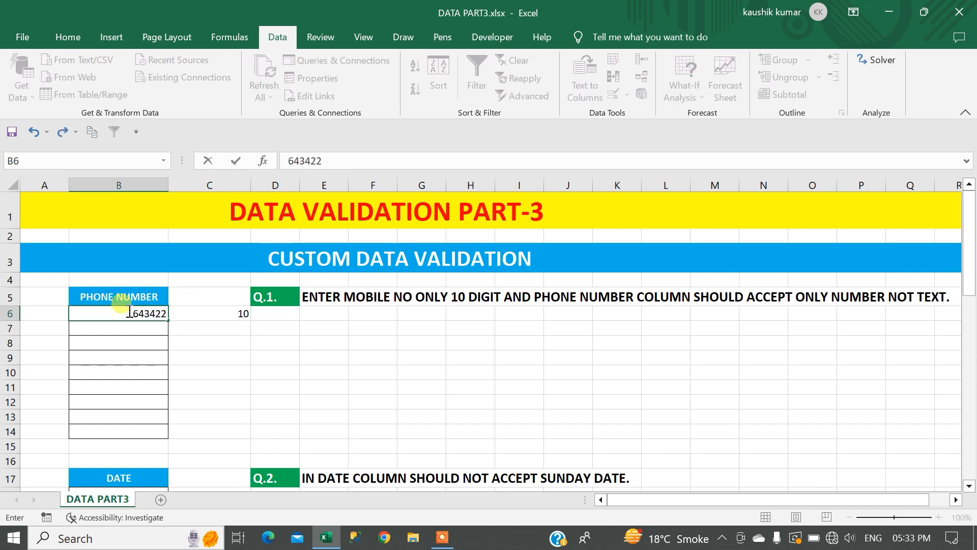
{"action": "key", "text": "Return"}
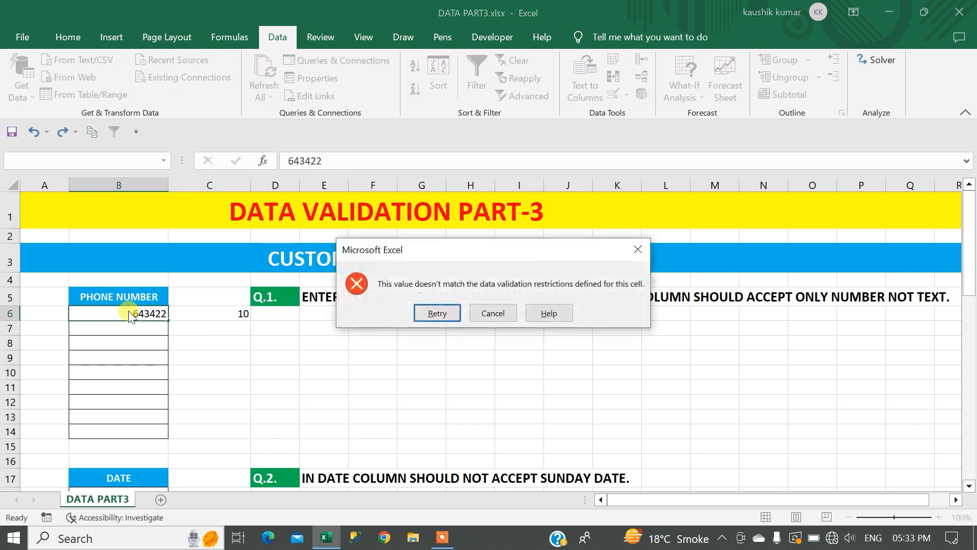
{"action": "key", "text": "Return"}
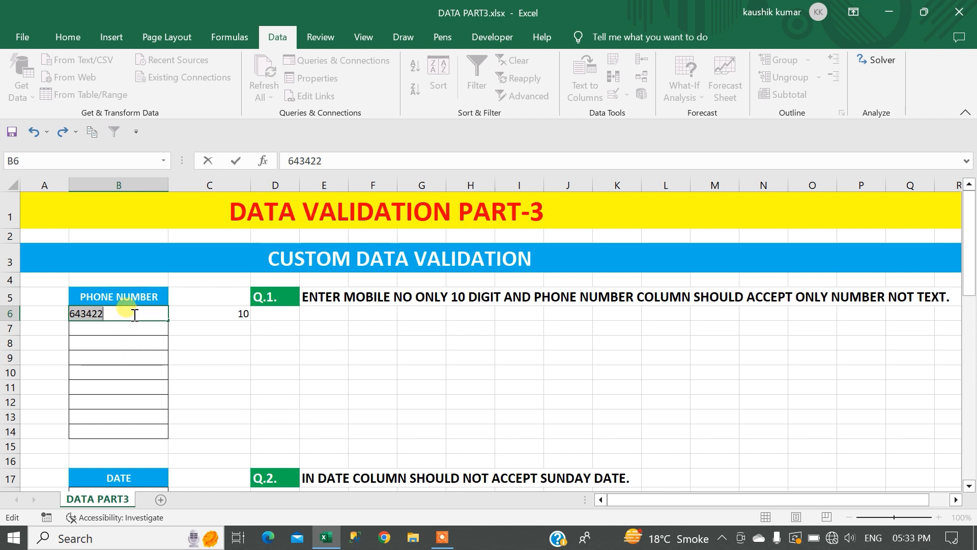
{"action": "key", "text": "Escape"}
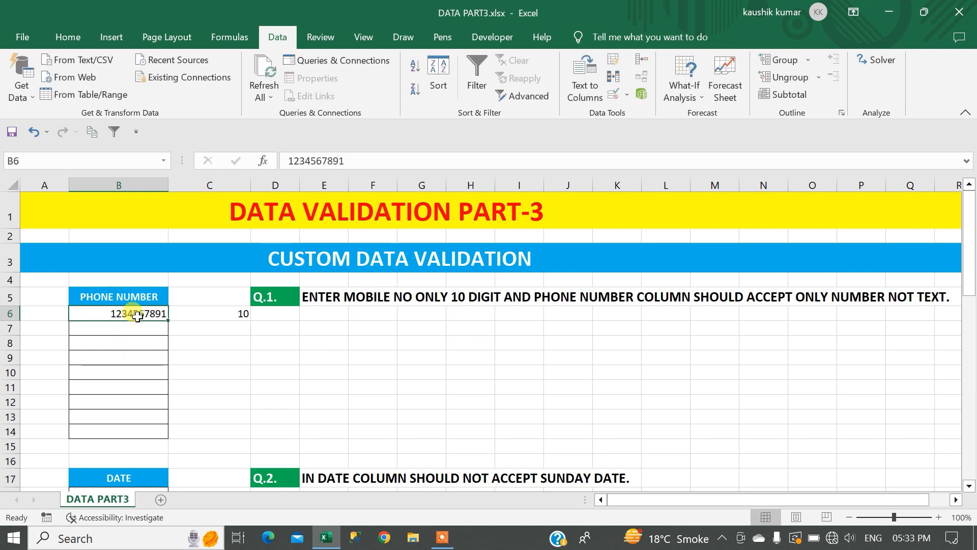
Step: Clear all data validation settings from the phone number cells B6:B14
{"action": "key", "text": "shift+Down"}
{"action": "key", "text": "shift+Down"}
{"action": "key", "text": "shift+Down"}
{"action": "key", "text": "shift+Down"}
{"action": "key", "text": "shift+Down"}
{"action": "key", "text": "shift+Down"}
{"action": "key", "text": "shift+Down"}
{"action": "key", "text": "shift+Down"}
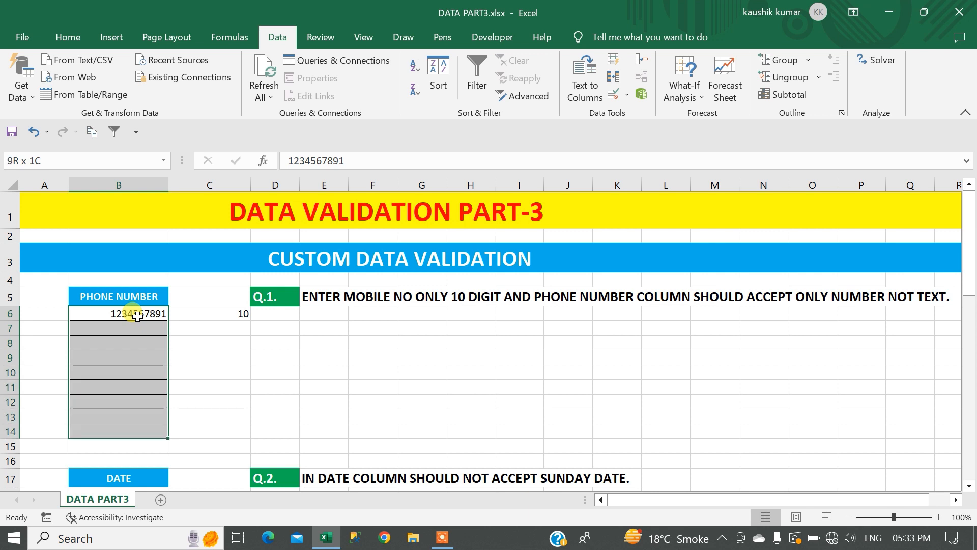
{"action": "key", "text": "alt+d"}
{"action": "key", "text": "l"}
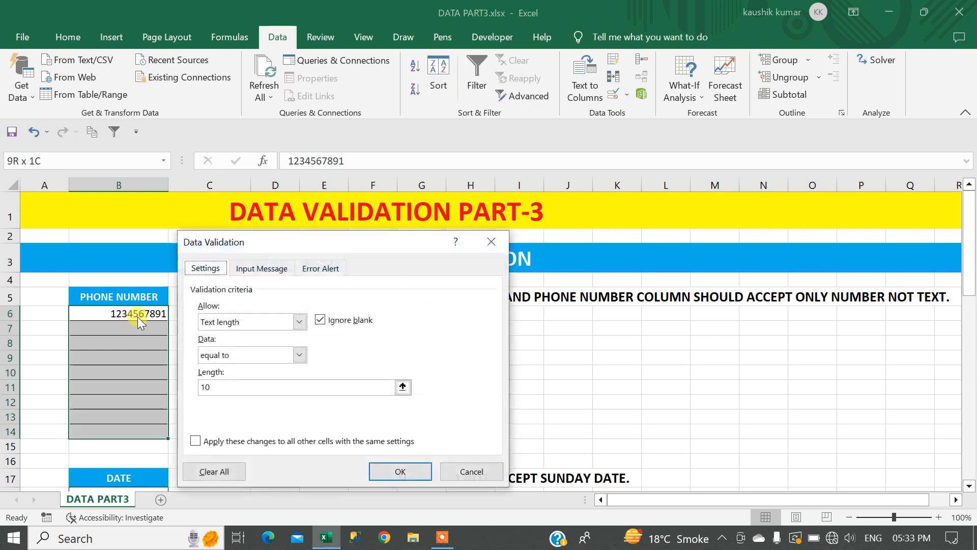
{"action": "left_click_drag", "start_coordinate": [309, 241], "coordinate": [494, 158]}
{"action": "left_click", "coordinate": [399, 389]}
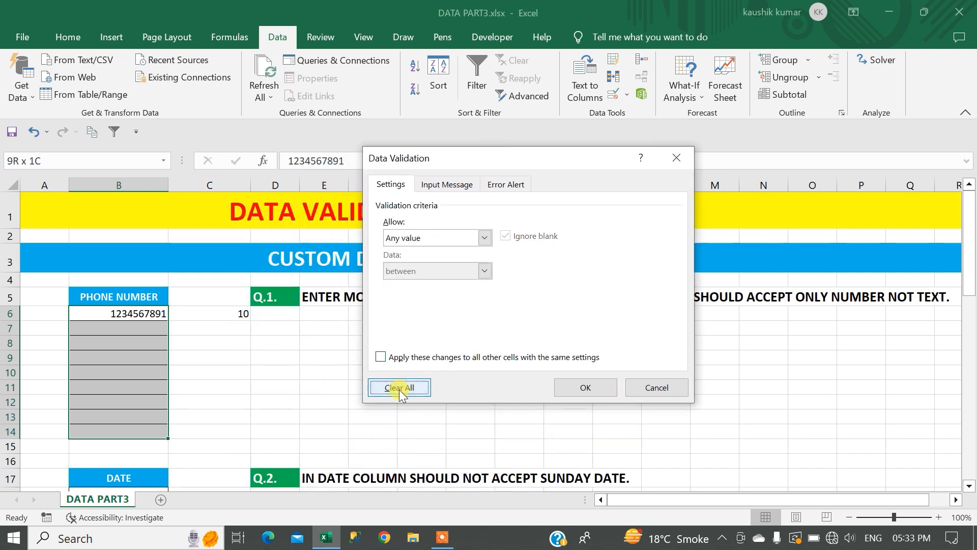
{"action": "left_click", "coordinate": [567, 386]}
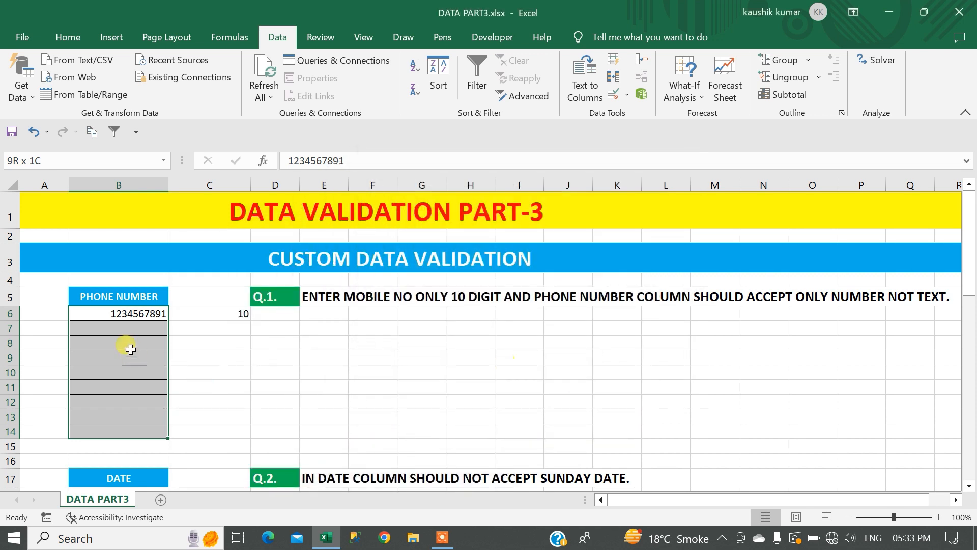
Step: Replace the phone number in B6 with an eight-digit number and check the LEN formula's count in C6
{"action": "left_click", "coordinate": [113, 315]}
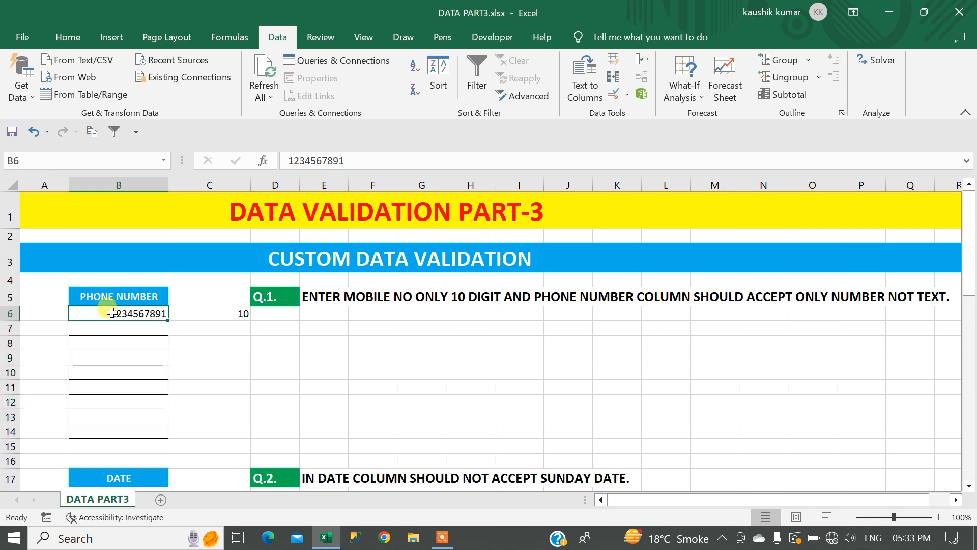
{"action": "type", "text": "67464654"}
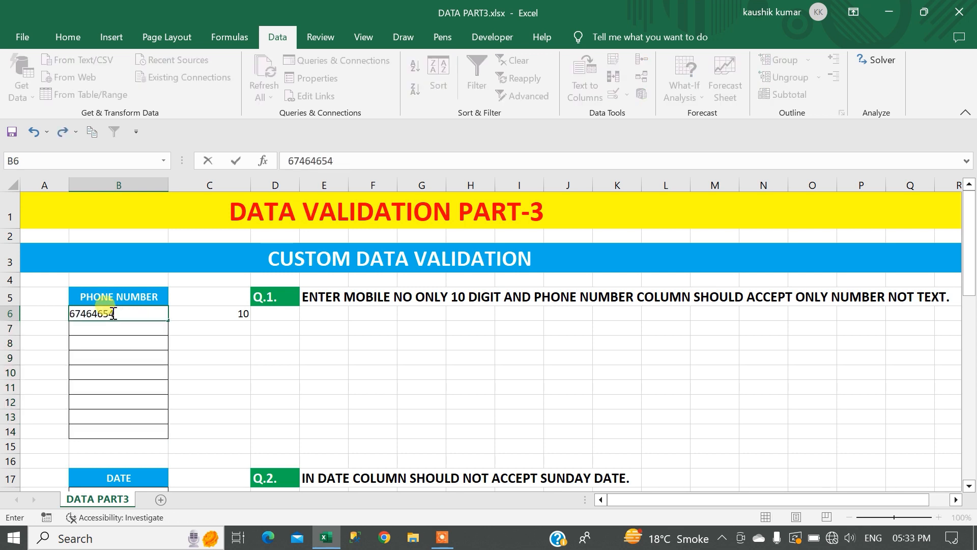
{"action": "key", "text": "Return"}
{"action": "left_click_drag", "start_coordinate": [243, 313], "coordinate": [114, 309]}
{"action": "left_click", "coordinate": [114, 309]}
{"action": "left_click", "coordinate": [214, 309]}
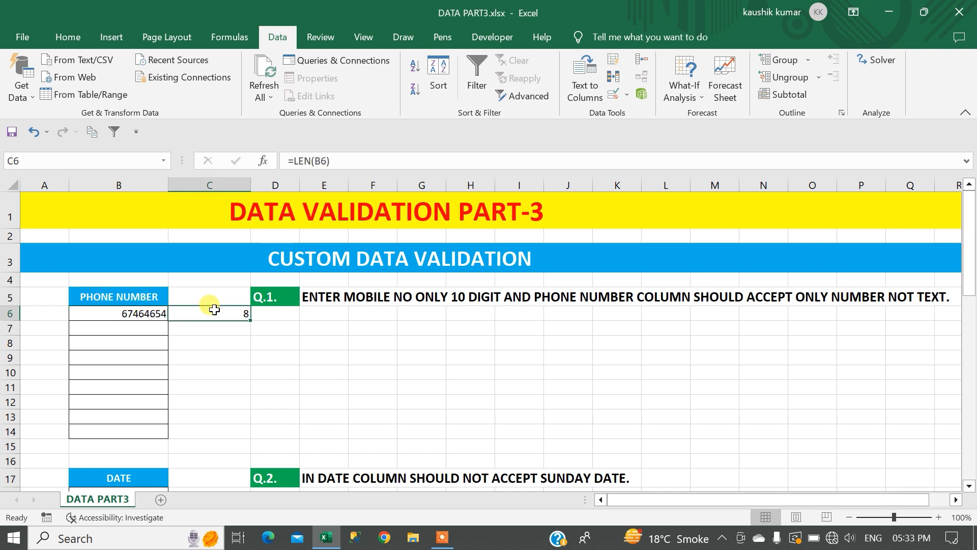
Step: Delete the LEN formula from cell C6
{"action": "double_click", "coordinate": [214, 309]}
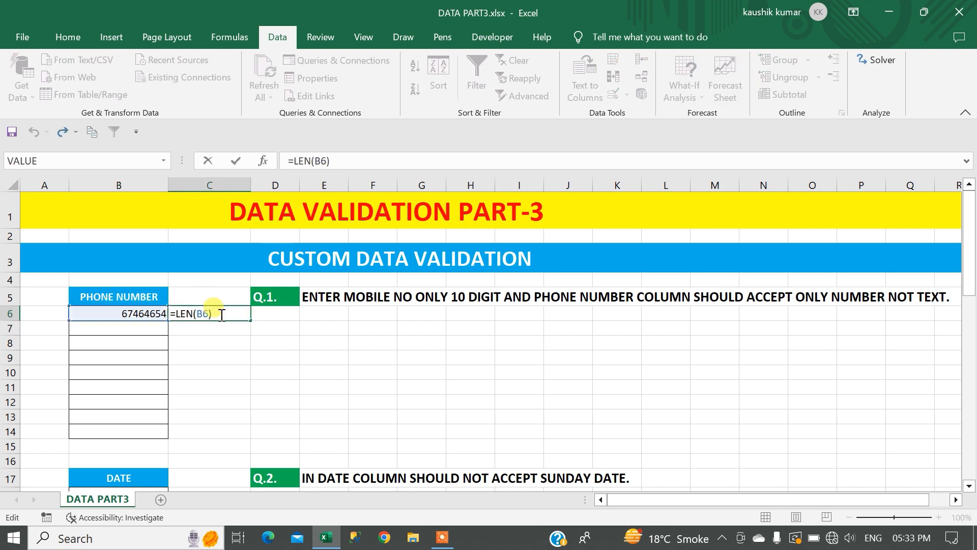
{"action": "left_click_drag", "start_coordinate": [222, 314], "coordinate": [165, 313]}
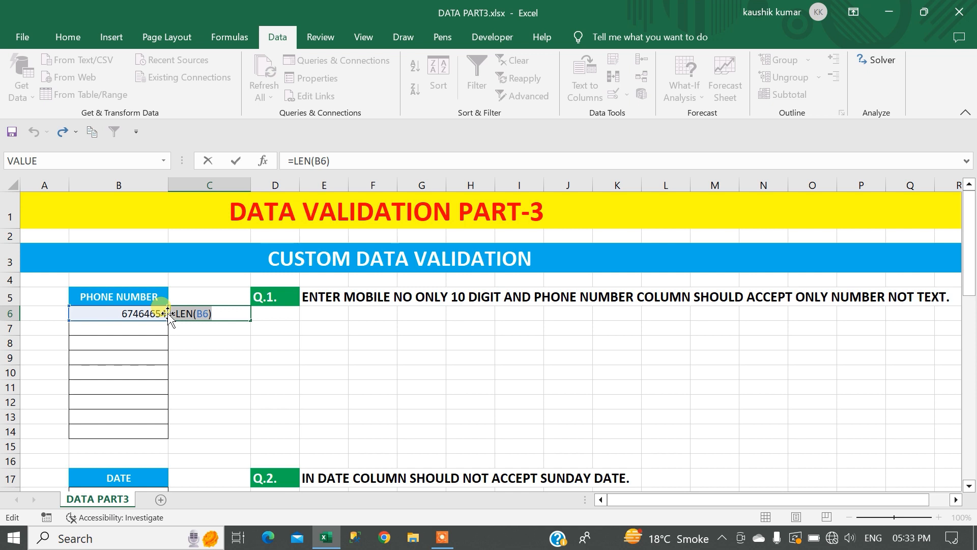
{"action": "key", "text": "Delete"}
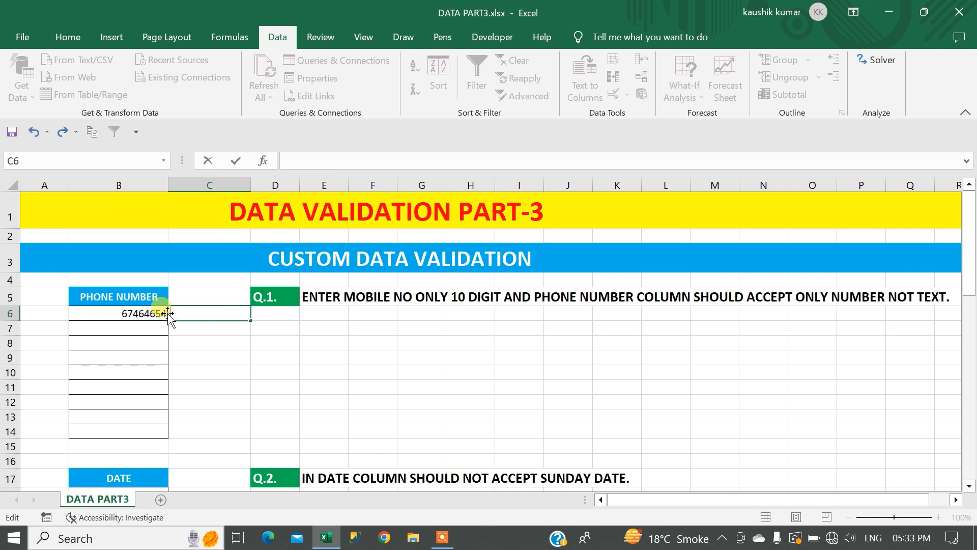
{"action": "key", "text": "Escape"}
{"action": "key", "text": "F2"}
{"action": "key", "text": "BackSpace"}
{"action": "key", "text": "BackSpace"}
{"action": "key", "text": "BackSpace"}
{"action": "key", "text": "BackSpace"}
{"action": "key", "text": "BackSpace"}
{"action": "key", "text": "BackSpace"}
{"action": "key", "text": "BackSpace"}
{"action": "key", "text": "BackSpace"}
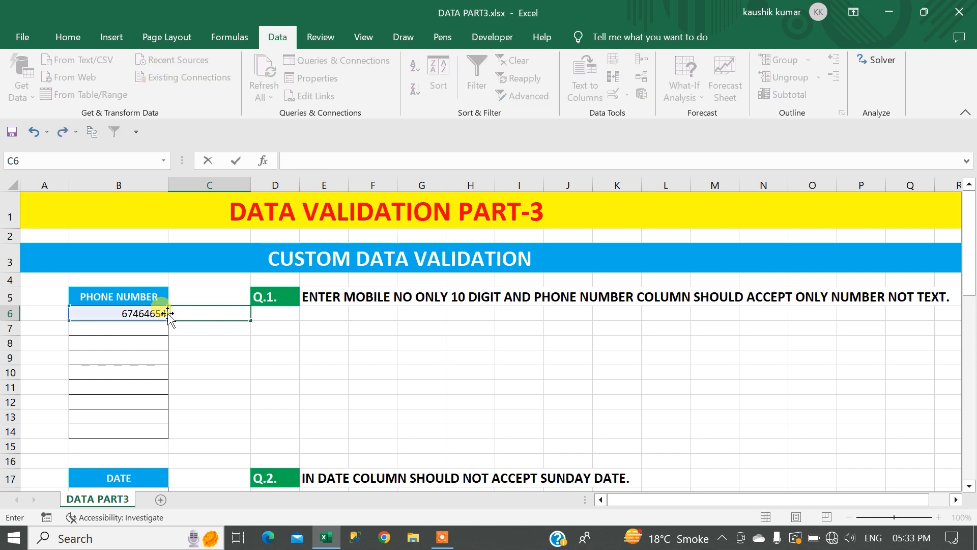
{"action": "left_click", "coordinate": [146, 355]}
Step: Clear the contents of B6:B14 and start a Custom data validation rule there with a formula beginning =AND(
{"action": "left_click_drag", "start_coordinate": [135, 313], "coordinate": [139, 430]}
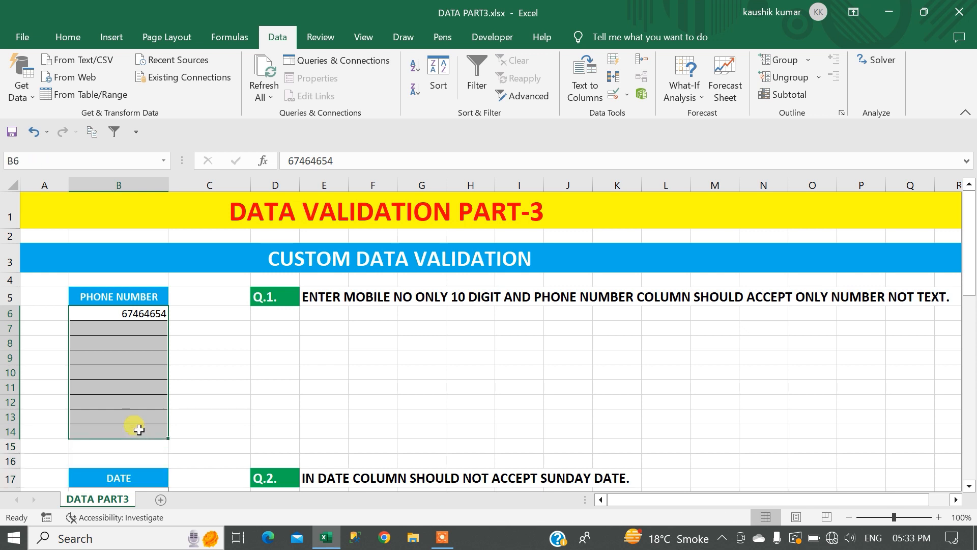
{"action": "key", "text": "Delete"}
{"action": "left_click", "coordinate": [613, 96]}
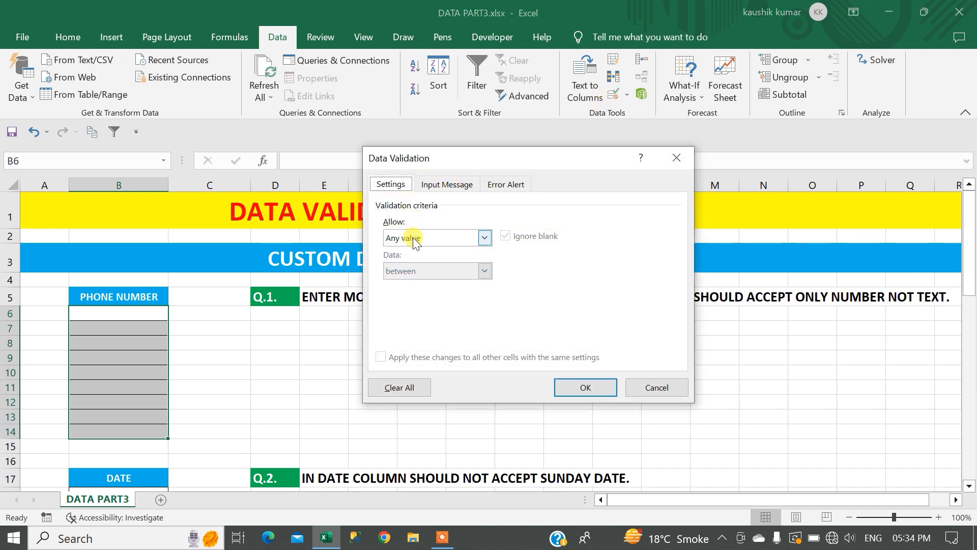
{"action": "left_click", "coordinate": [413, 237]}
{"action": "left_click", "coordinate": [405, 325]}
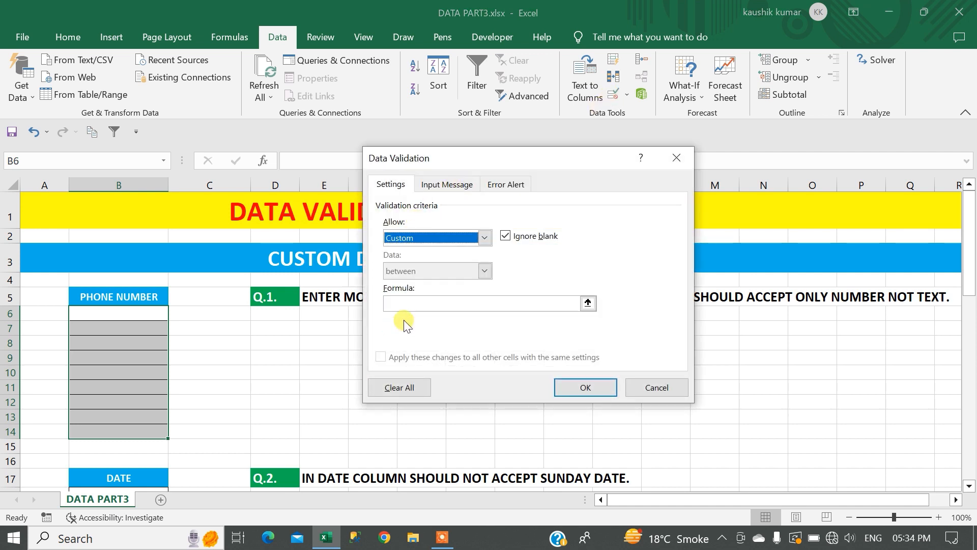
{"action": "left_click", "coordinate": [397, 304]}
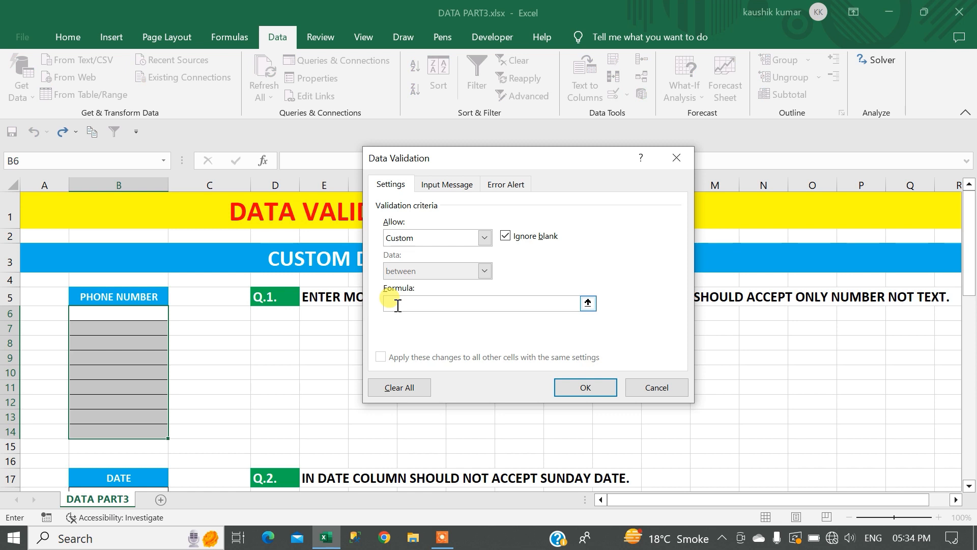
{"action": "type", "text": "=AND("}
{"action": "left_click_drag", "start_coordinate": [437, 160], "coordinate": [348, 219]}
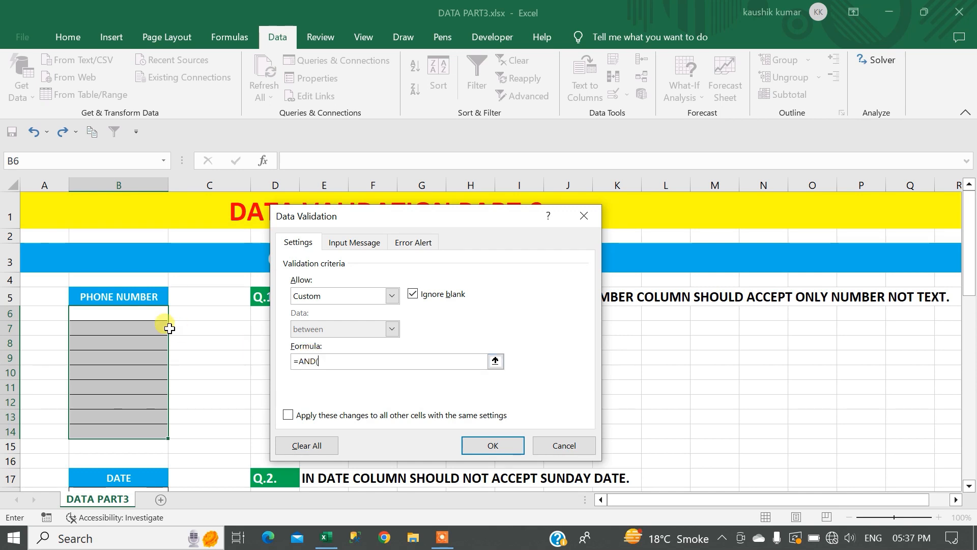
Step: Add the condition LEN($B6)=10 to the validation formula, keeping only the column reference absolute
{"action": "type", "text": "LEN("}
{"action": "left_click", "coordinate": [124, 312]}
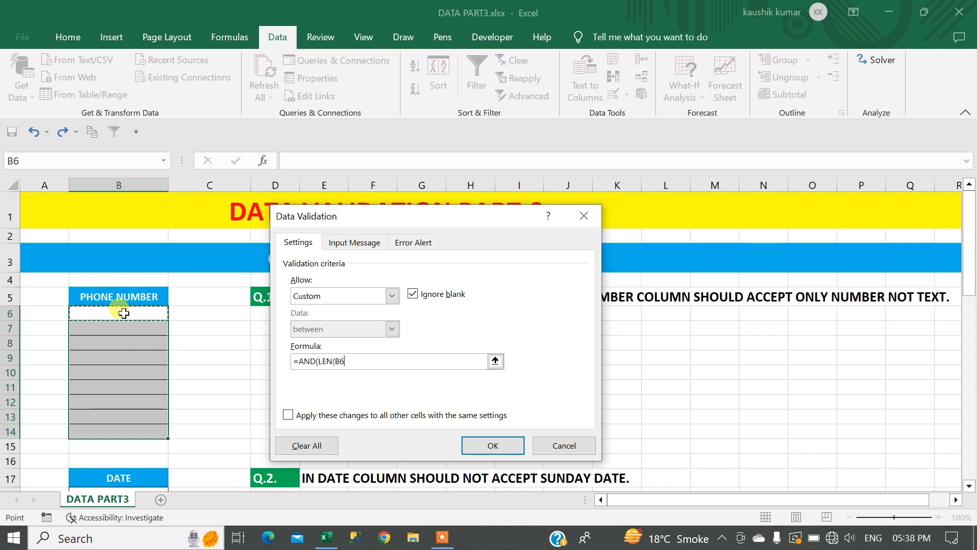
{"action": "key", "text": "F4"}
{"action": "key", "text": "F4"}
{"action": "key", "text": "F4"}
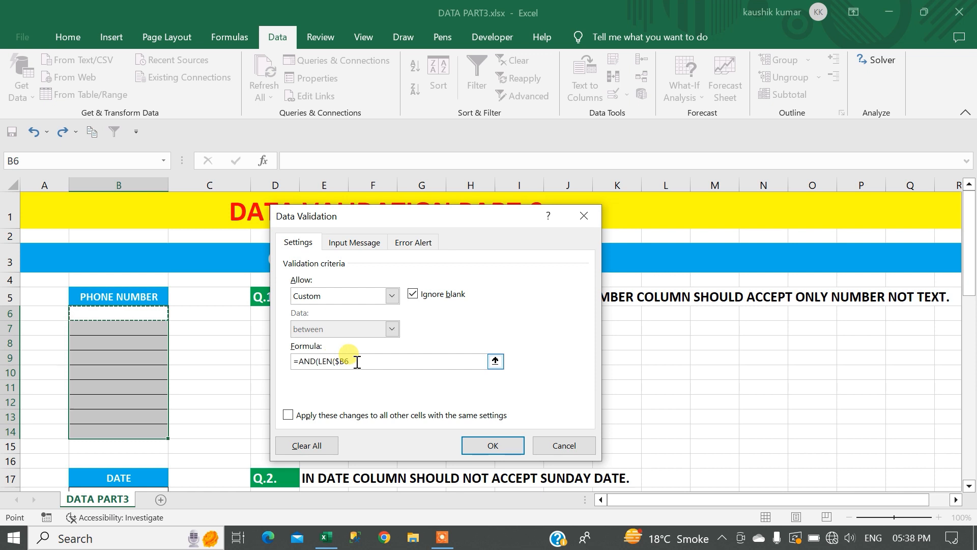
{"action": "type", "text": "),"}
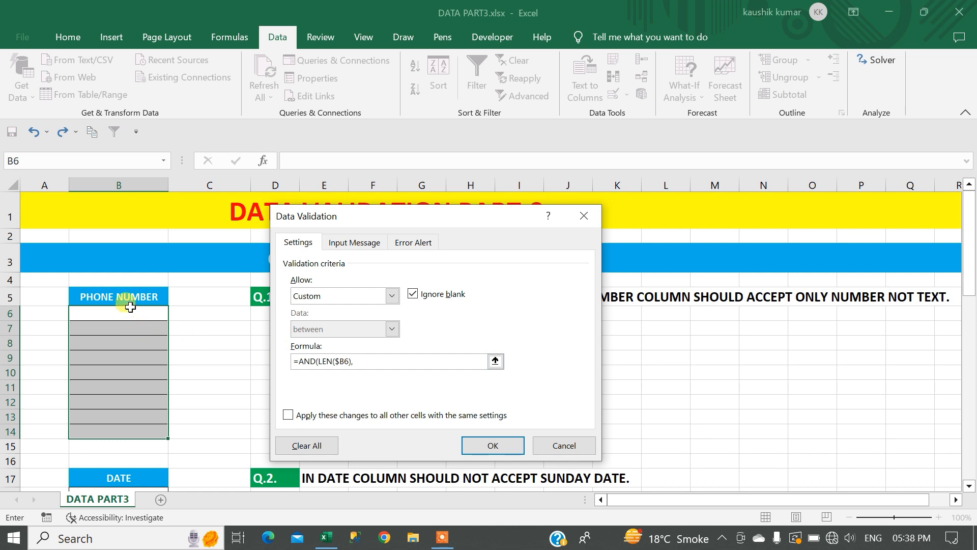
{"action": "key", "text": "BackSpace"}
{"action": "type", "text": "=10"}
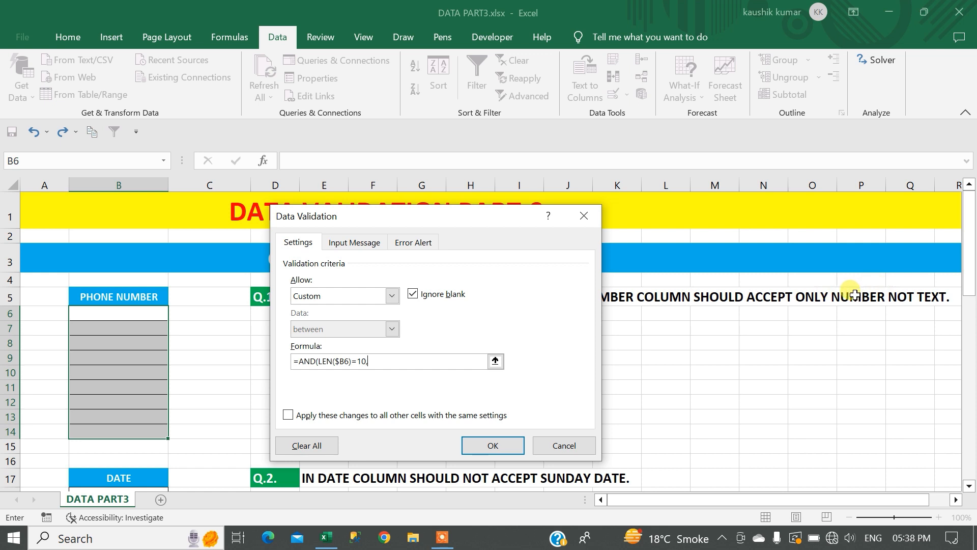
Step: Complete the validation formula as =AND(LEN($B6)=10,ISNUMBER($B6)) and apply the rule
{"action": "type", "text": "ISNUMBER("}
{"action": "left_click", "coordinate": [116, 316]}
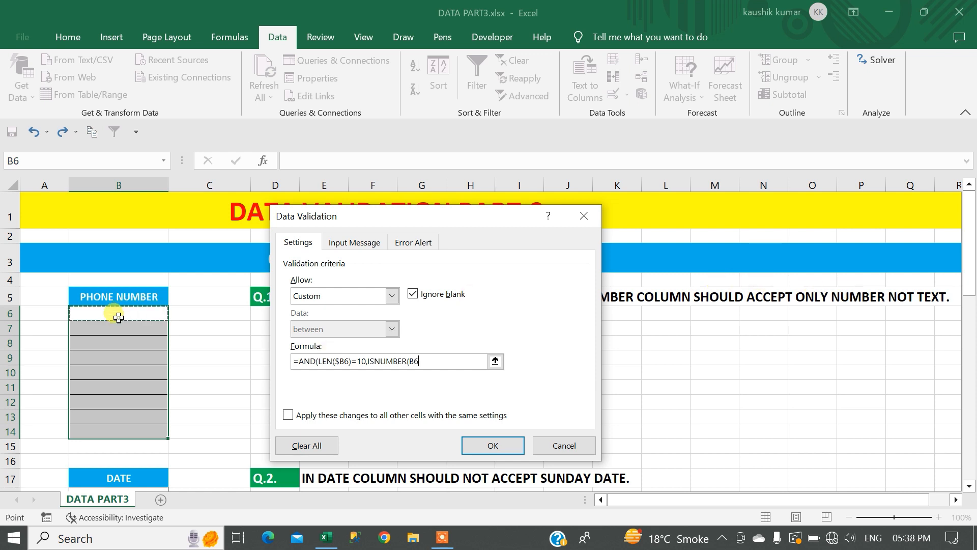
{"action": "key", "text": "F4"}
{"action": "key", "text": "F4"}
{"action": "type", "text": ")"}
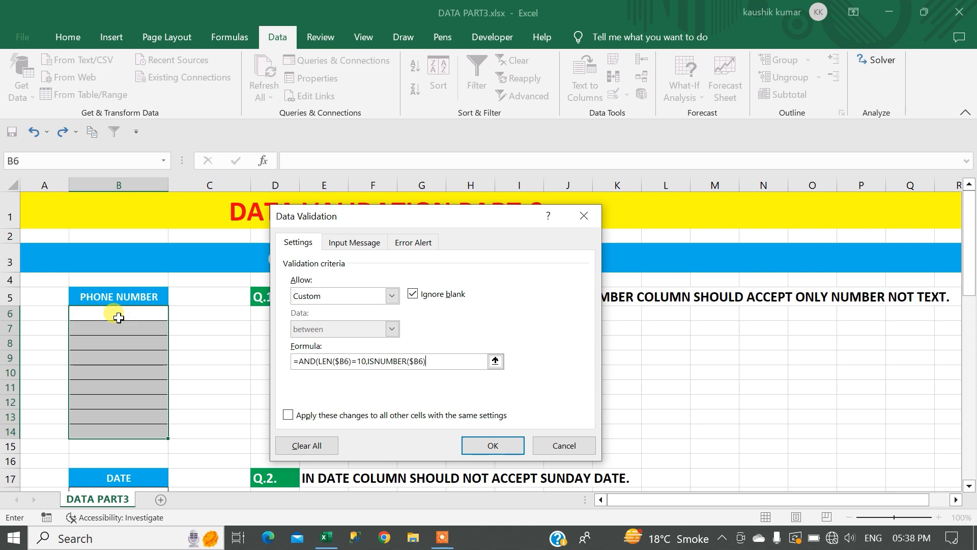
{"action": "type", "text": ")"}
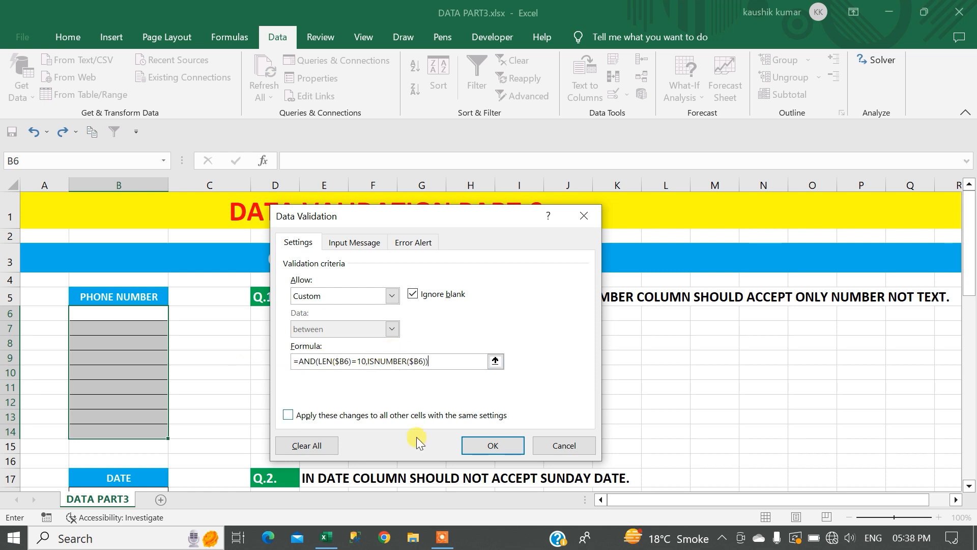
{"action": "left_click", "coordinate": [493, 445]}
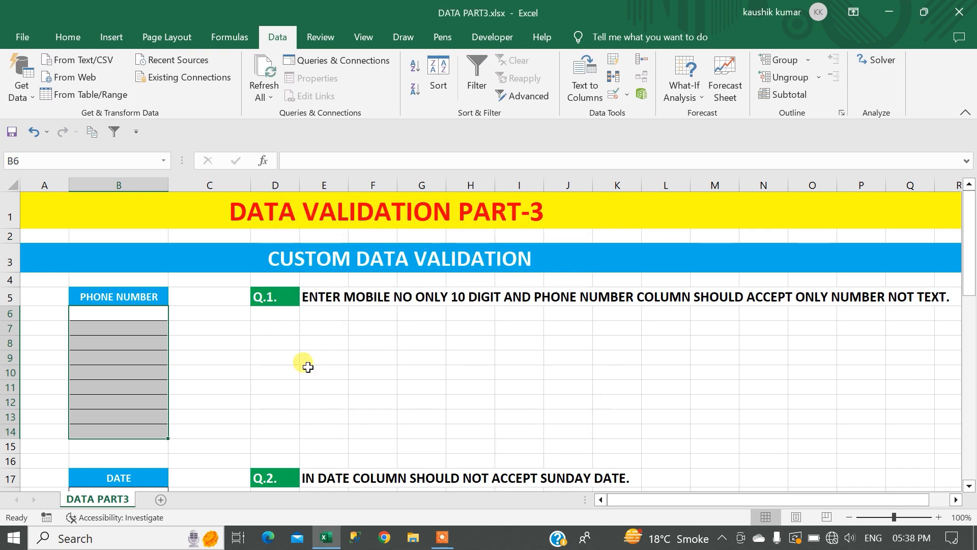
Step: Enter a ten-digit phone number in B6 to test the custom rule
{"action": "type", "text": "12"}
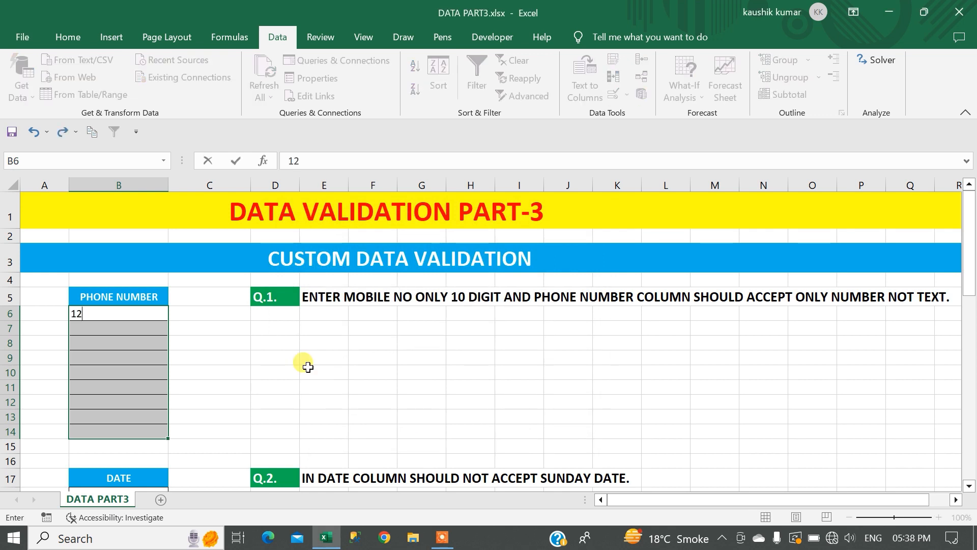
{"action": "type", "text": "34567891"}
{"action": "key", "text": "Return"}
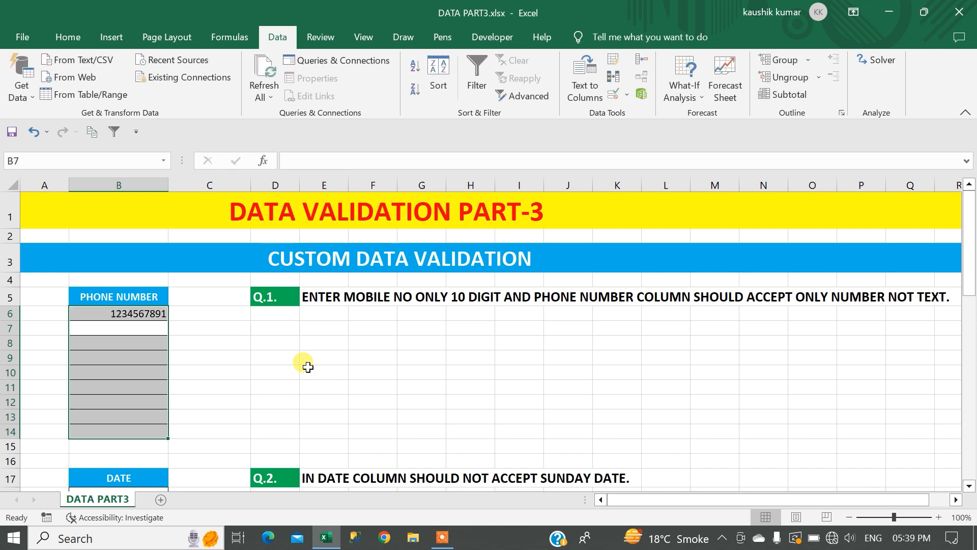
Step: Try entering the text WFTREWASDF in B7 to test the custom rule, and discard the entry
{"action": "type", "text": "WF"}
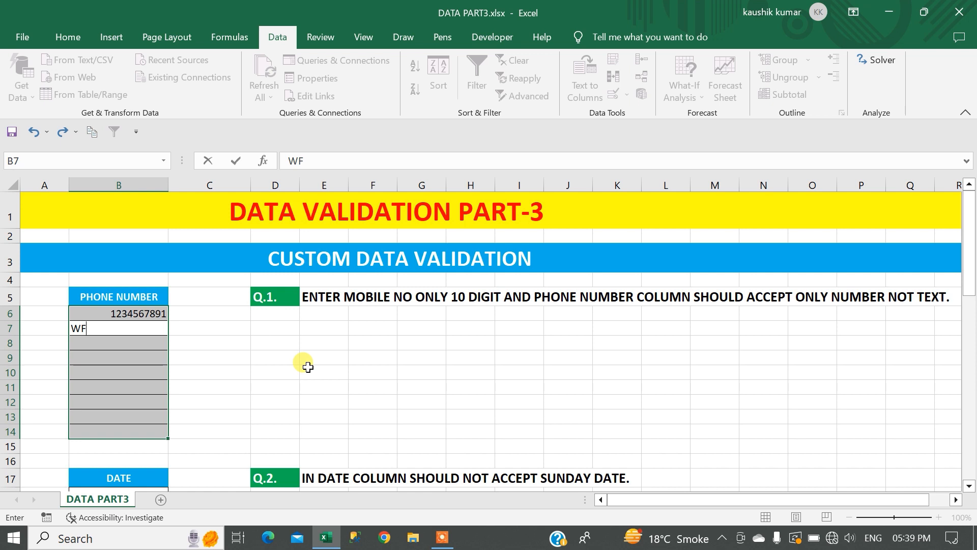
{"action": "type", "text": "TREWASDF"}
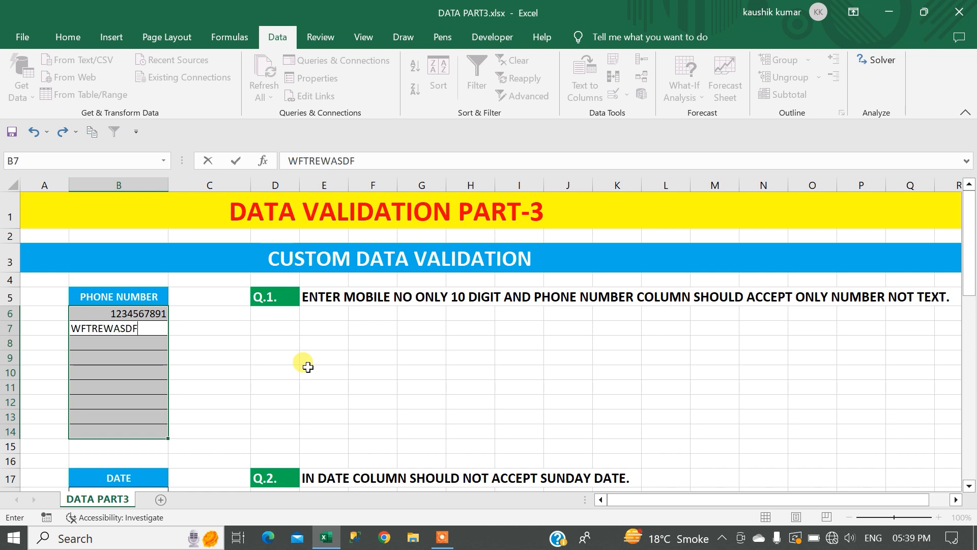
{"action": "key", "text": "Return"}
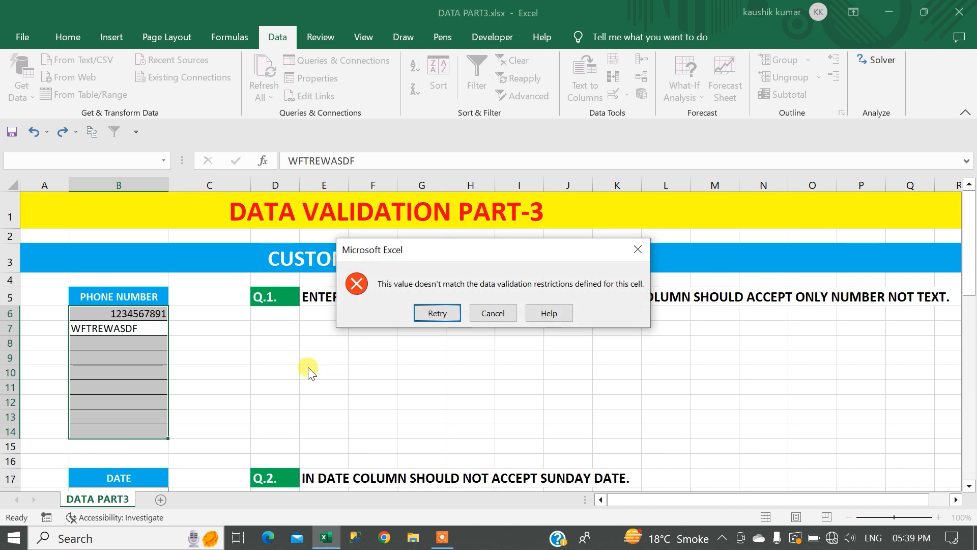
{"action": "left_click", "coordinate": [489, 313]}
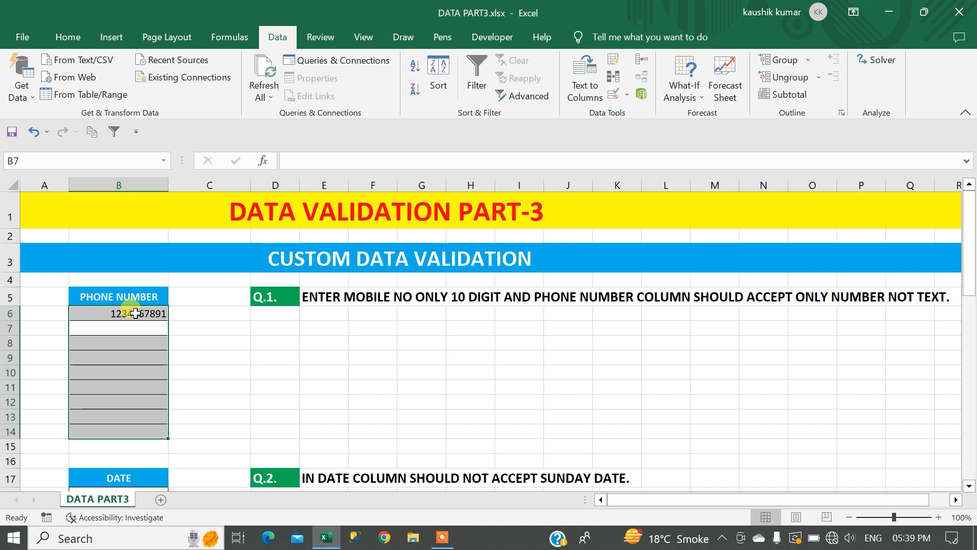
Step: Try entering a seven-digit number in B7 to test the length condition, and discard the entry
{"action": "type", "text": "1344446"}
{"action": "key", "text": "Return"}
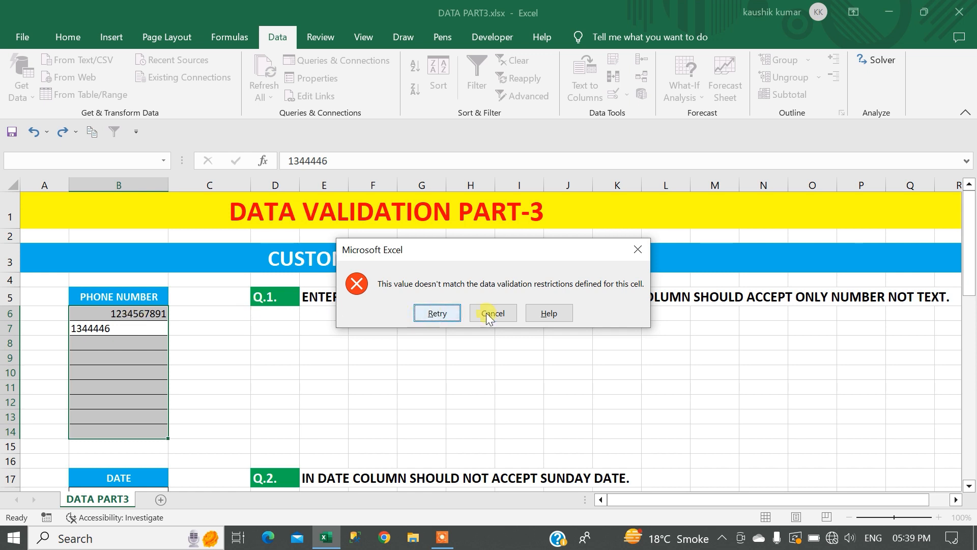
{"action": "left_click", "coordinate": [501, 311]}
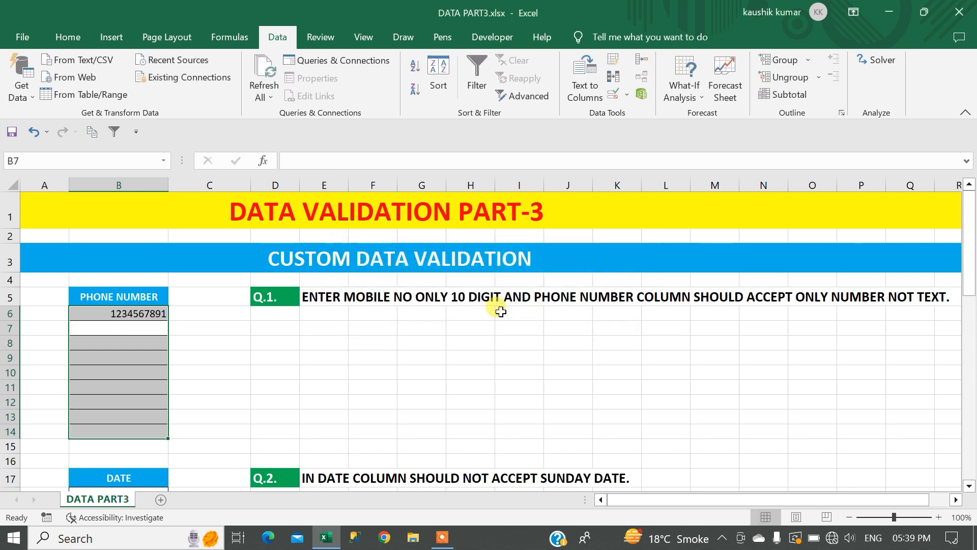
Step: Examine the Q.2 requirement about Sunday dates and the DATE cells B18:B24 it applies to
{"action": "key", "text": "Down"}
{"action": "key", "text": "Down"}
{"action": "key", "text": "Down"}
{"action": "key", "text": "Down"}
{"action": "key", "text": "Down"}
{"action": "key", "text": "Down"}
{"action": "key", "text": "Down"}
{"action": "key", "text": "Down"}
{"action": "key", "text": "Down"}
{"action": "key", "text": "Down"}
{"action": "key", "text": "Down"}
{"action": "key", "text": "Down"}
{"action": "key", "text": "Down"}
{"action": "scroll", "coordinate": [500, 311], "scroll_direction": "down", "scroll_amount": 1}
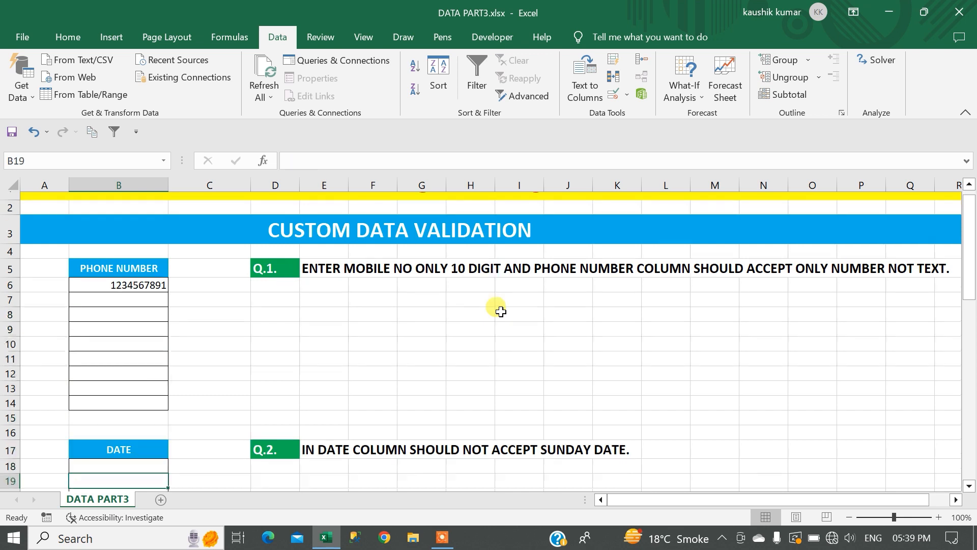
{"action": "key", "text": "Up"}
{"action": "key", "text": "Up"}
{"action": "key", "text": "Up"}
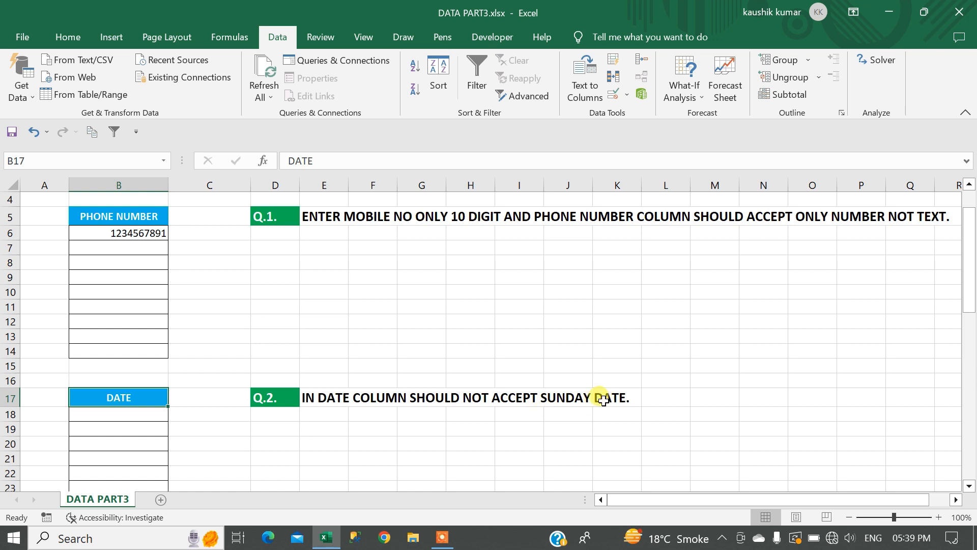
{"action": "left_click_drag", "start_coordinate": [129, 411], "coordinate": [131, 468]}
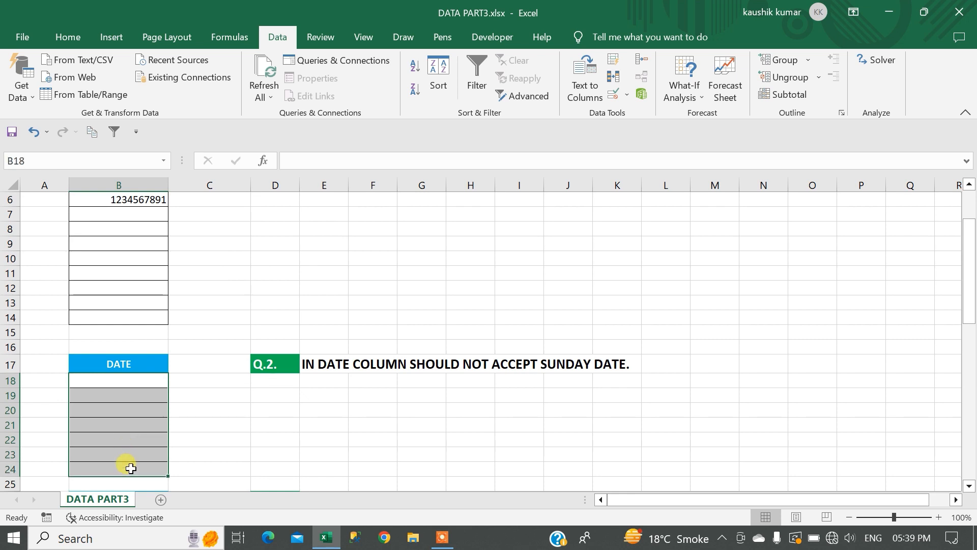
Step: Add helper notes below Q.2, entering 1-7 in D20 and MONDAY in E20
{"action": "left_click", "coordinate": [295, 407]}
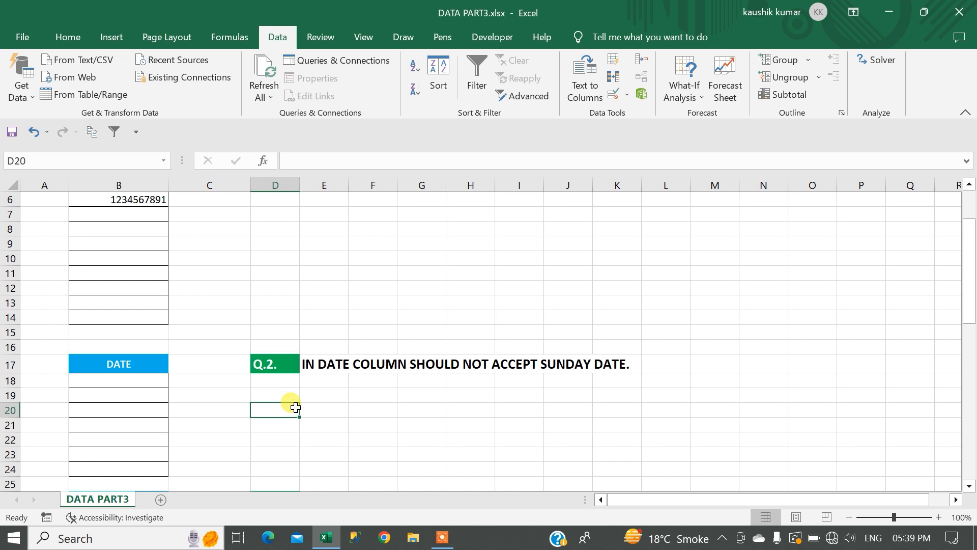
{"action": "type", "text": "1-7"}
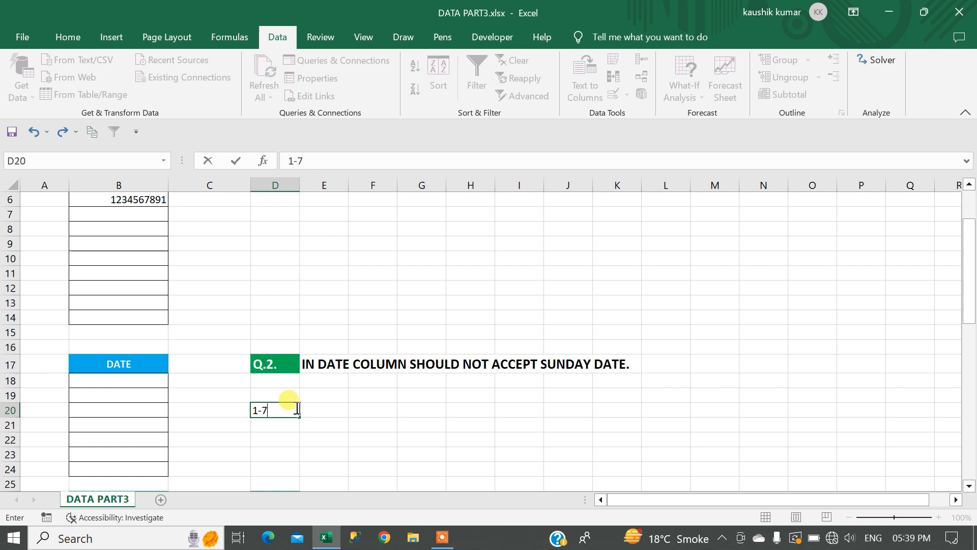
{"action": "key", "text": "BackSpace"}
{"action": "key", "text": "BackSpace"}
{"action": "key", "text": "BackSpace"}
{"action": "type", "text": "1-7"}
{"action": "key", "text": "Return"}
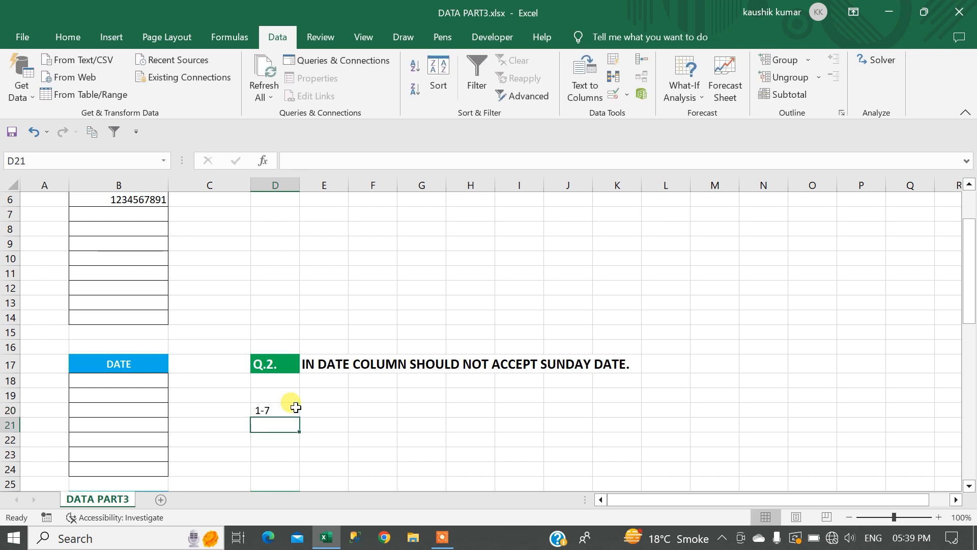
{"action": "left_click", "coordinate": [331, 409]}
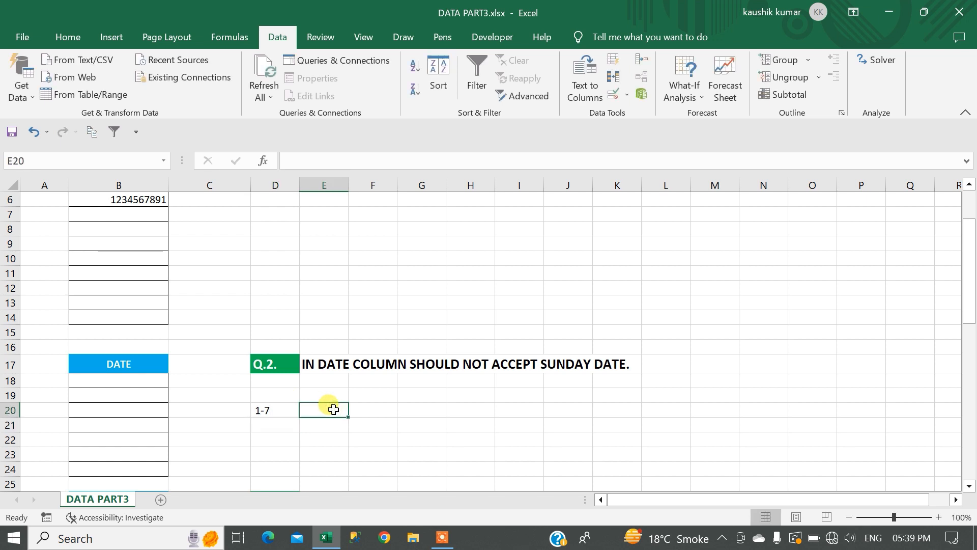
{"action": "type", "text": "MON"}
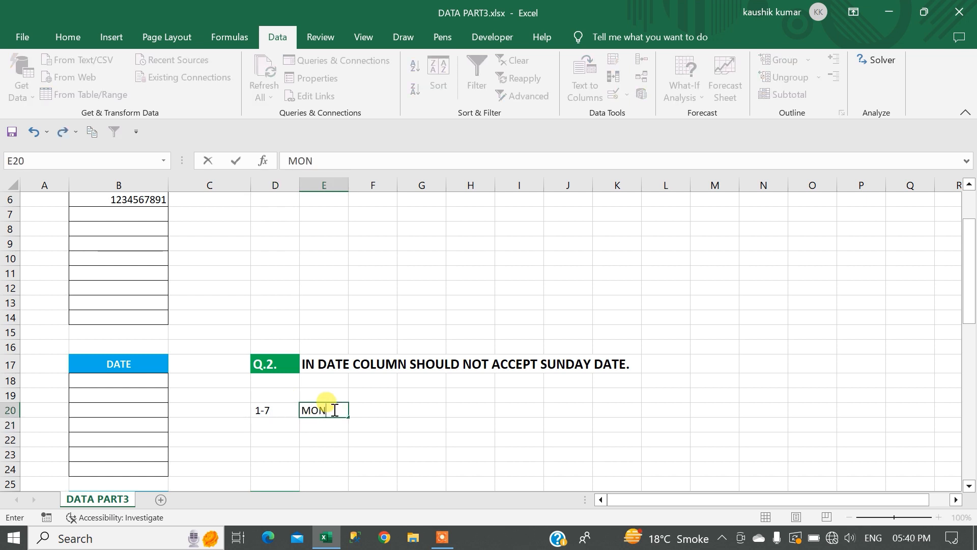
{"action": "type", "text": "DAY"}
{"action": "key", "text": "Return"}
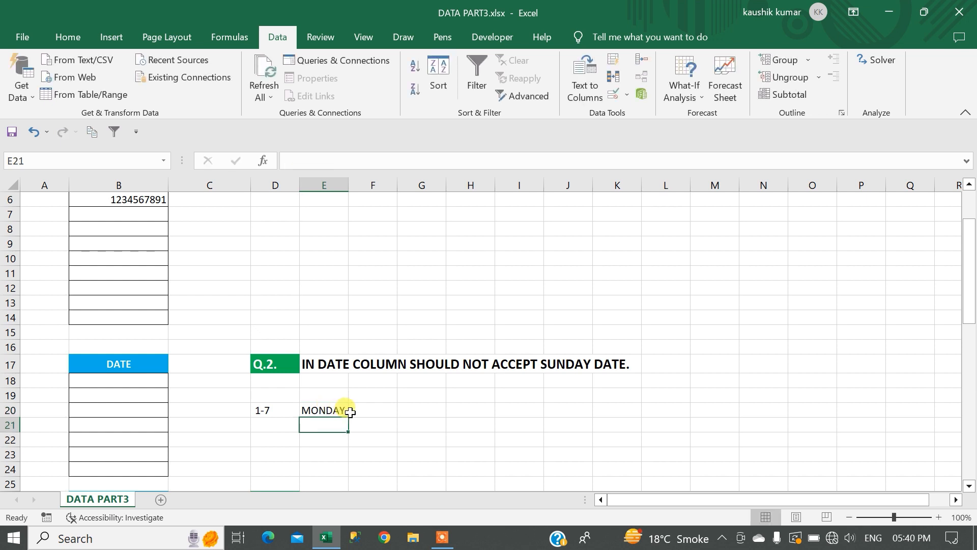
{"action": "left_click_drag", "start_coordinate": [257, 410], "coordinate": [312, 412]}
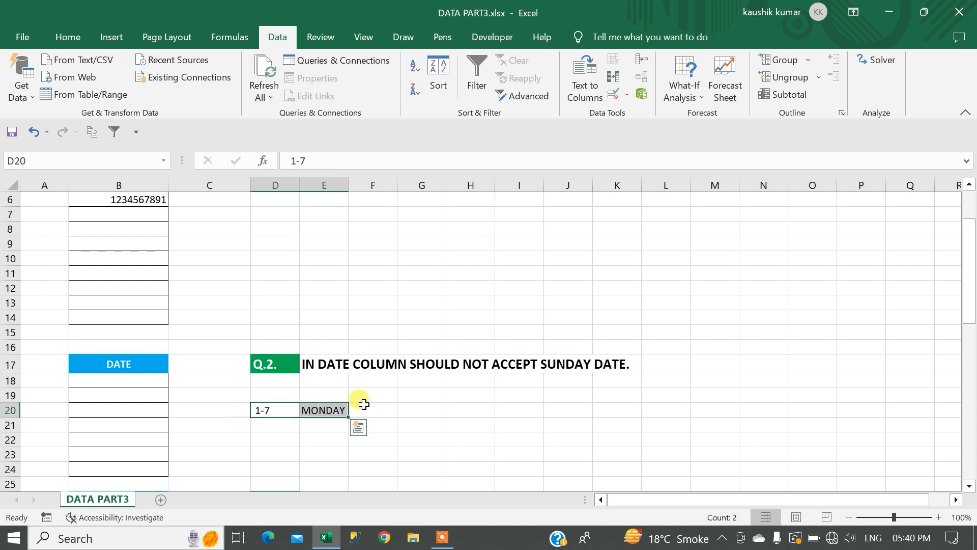
Step: Enter the sample date 24-12-2022 in F20
{"action": "left_click", "coordinate": [389, 410]}
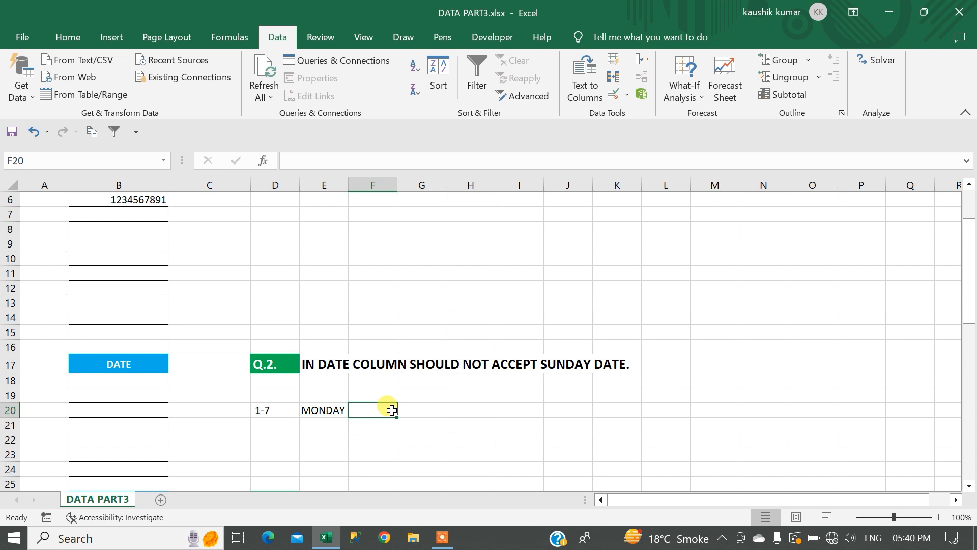
{"action": "type", "text": "24-12-2022"}
{"action": "key", "text": "Return"}
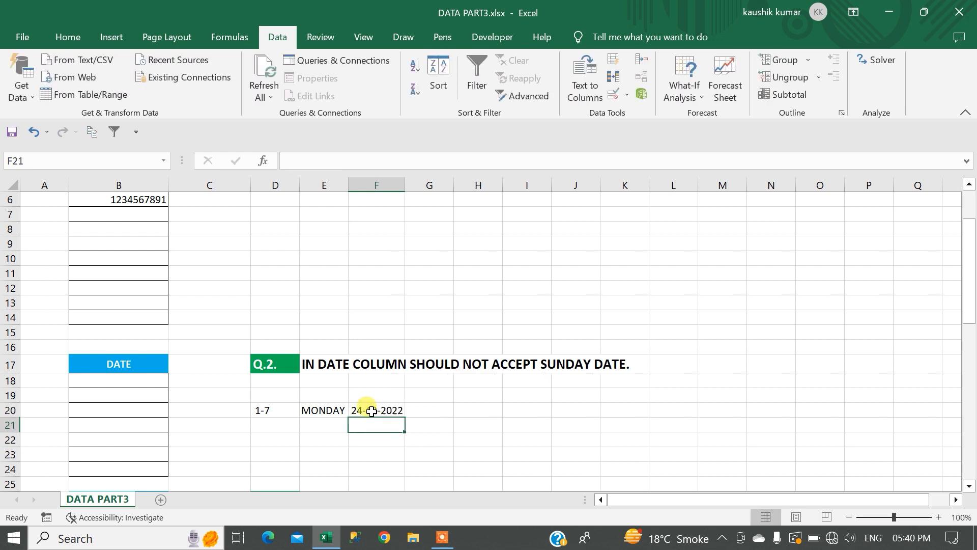
{"action": "left_click", "coordinate": [368, 410]}
Step: Enter the formula =WEEKDAY(F20,2) in G20 to number the sample date's weekday with Monday as 1
{"action": "left_click", "coordinate": [437, 410]}
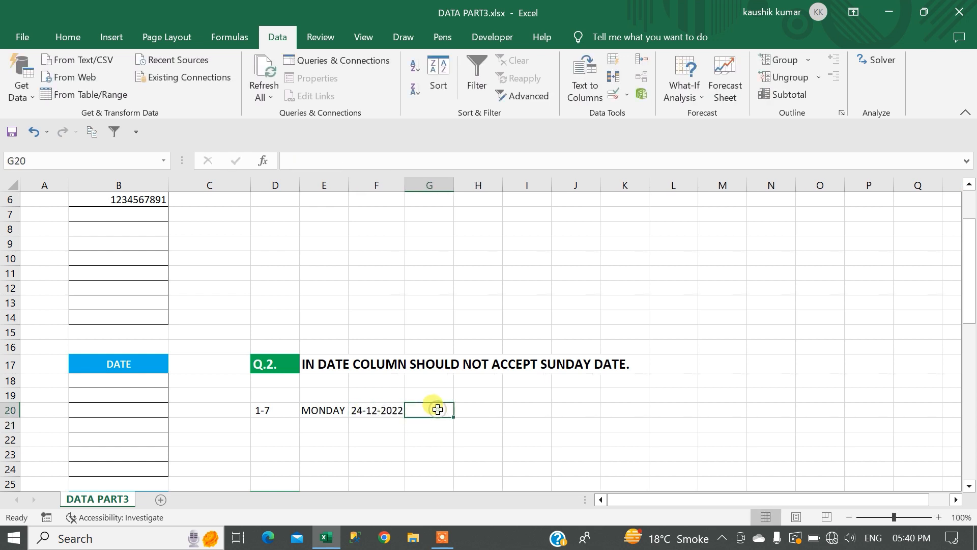
{"action": "type", "text": "=WEEK"}
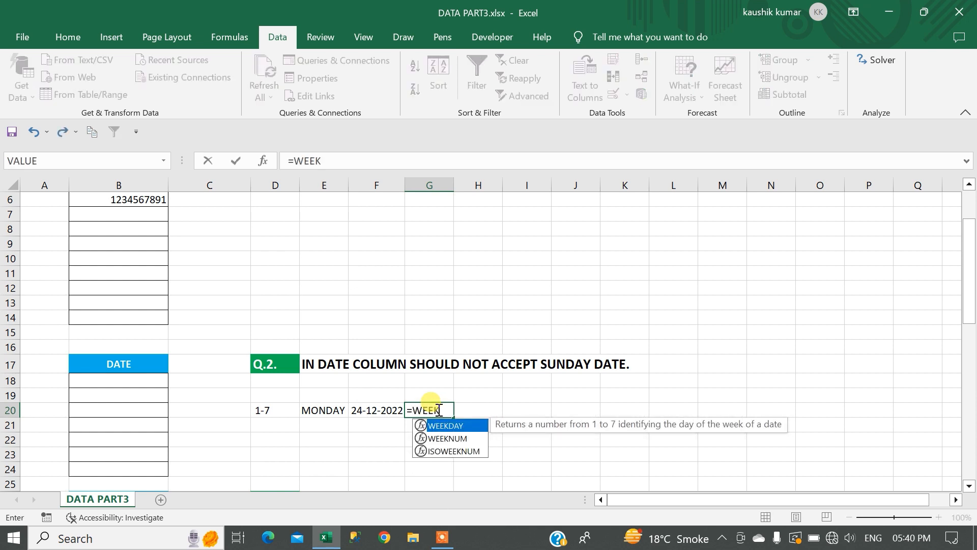
{"action": "key", "text": "Tab"}
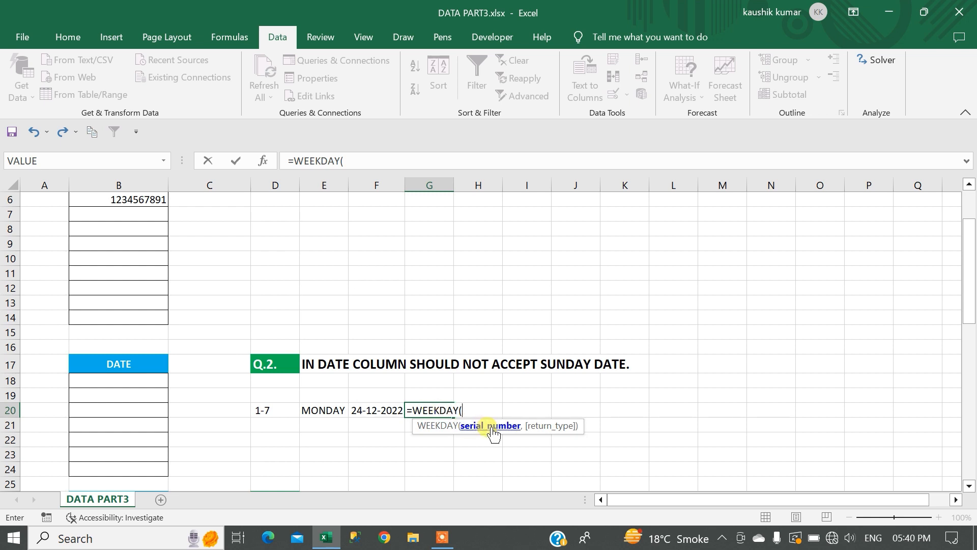
{"action": "left_click", "coordinate": [358, 412]}
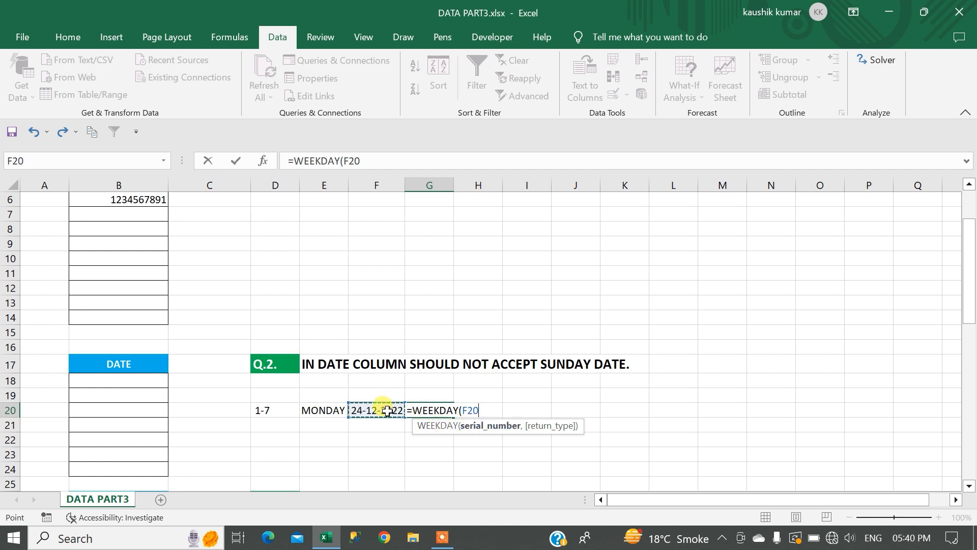
{"action": "type", "text": ","}
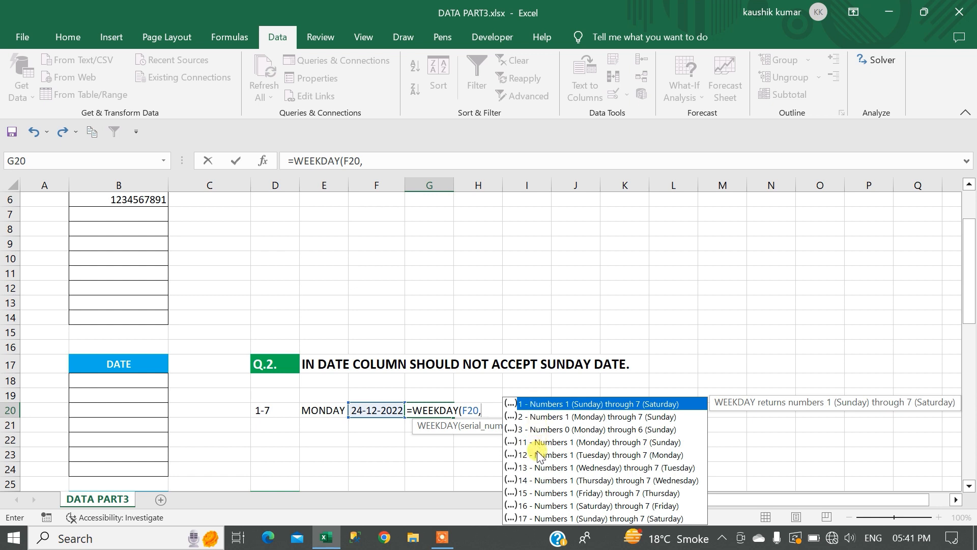
{"action": "type", "text": "2)"}
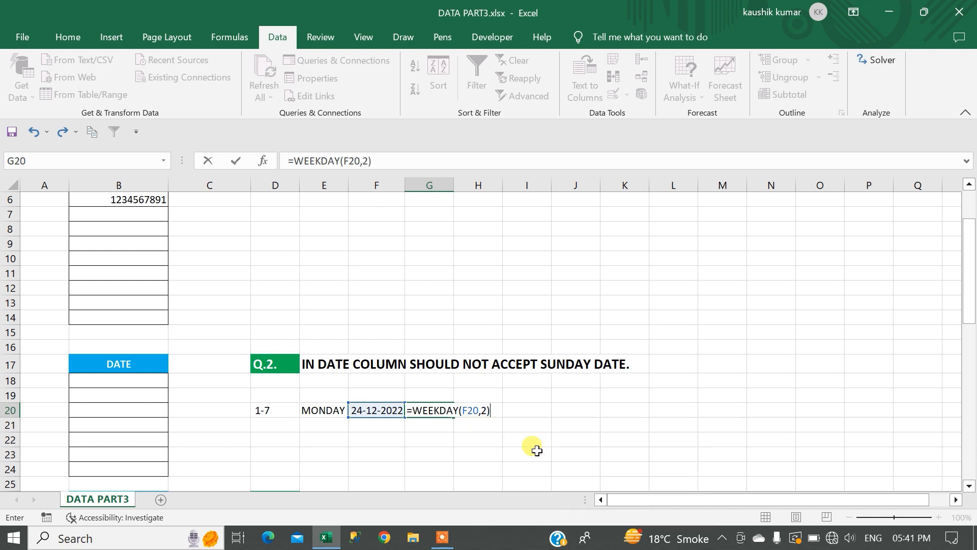
{"action": "key", "text": "Return"}
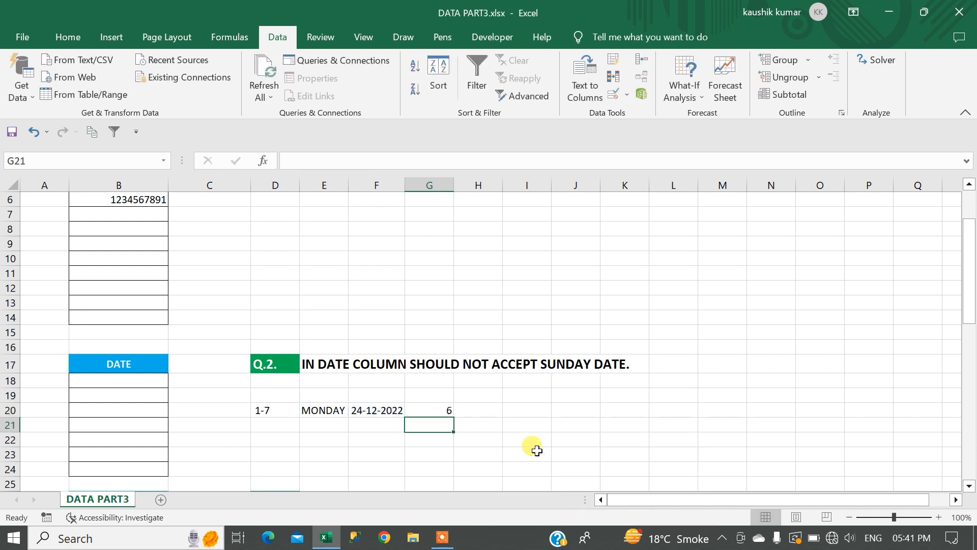
Step: Extend the weekday formula in G20 to =WEEKDAY(F20,2)=7 to test for Sunday
{"action": "left_click", "coordinate": [428, 412]}
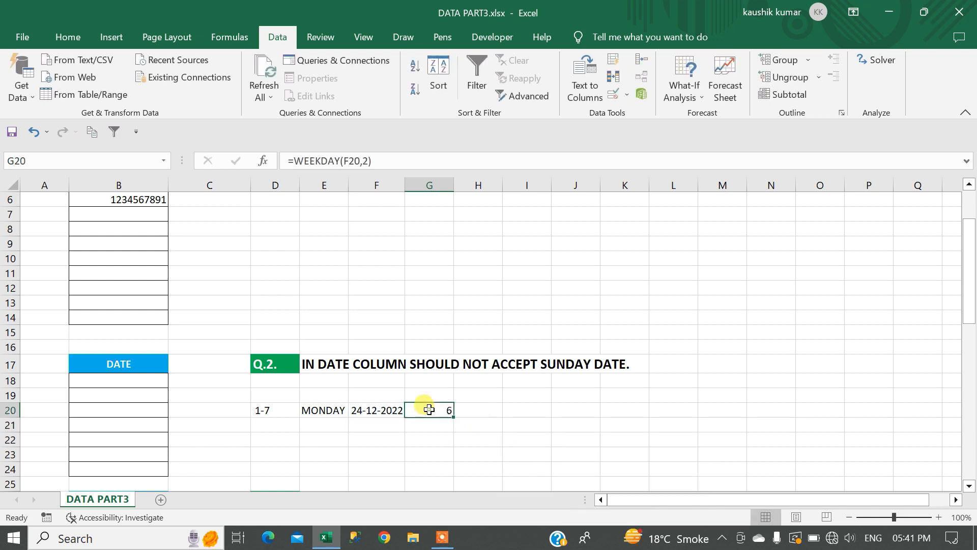
{"action": "left_click", "coordinate": [375, 412]}
{"action": "left_click", "coordinate": [429, 411]}
{"action": "double_click", "coordinate": [430, 410]}
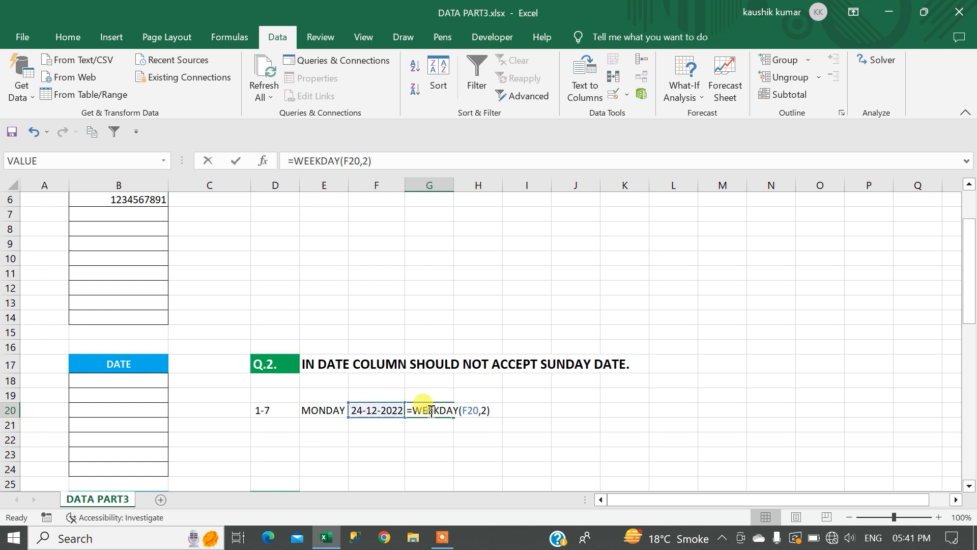
{"action": "left_click", "coordinate": [492, 410]}
{"action": "type", "text": "=7"}
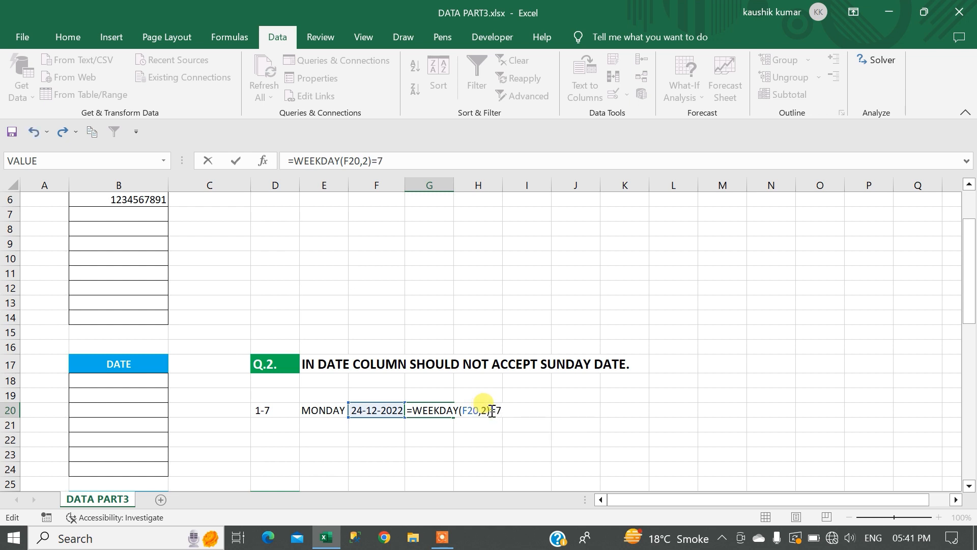
{"action": "key", "text": "Return"}
Step: Change the comparison in G20 so the formula reads =WEEKDAY(F20,2)<7, testing for any day except Sunday
{"action": "left_click", "coordinate": [442, 405]}
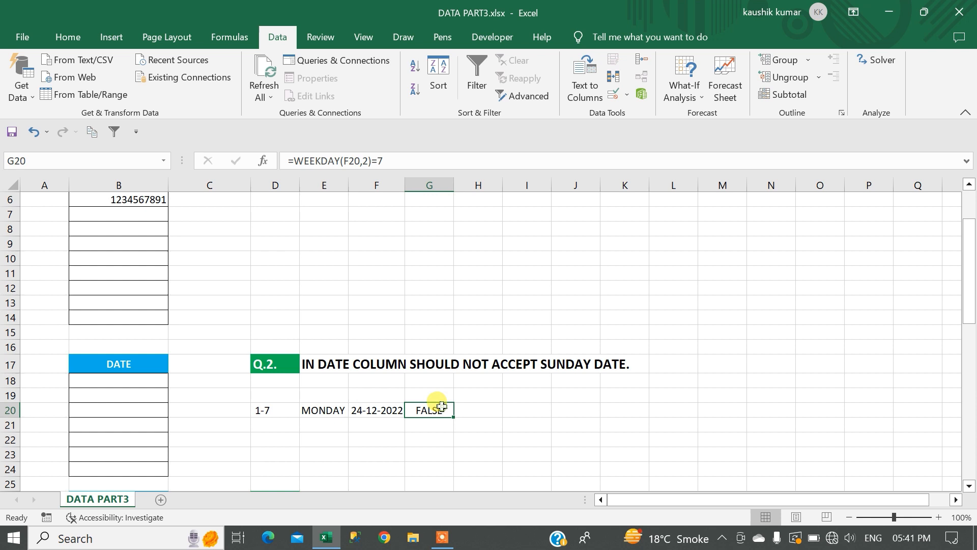
{"action": "left_click", "coordinate": [382, 410]}
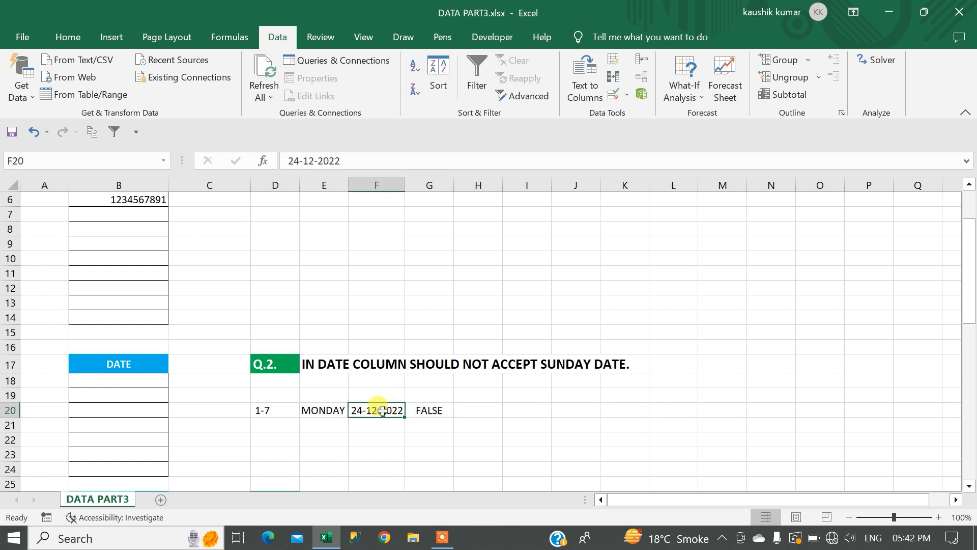
{"action": "left_click", "coordinate": [417, 408]}
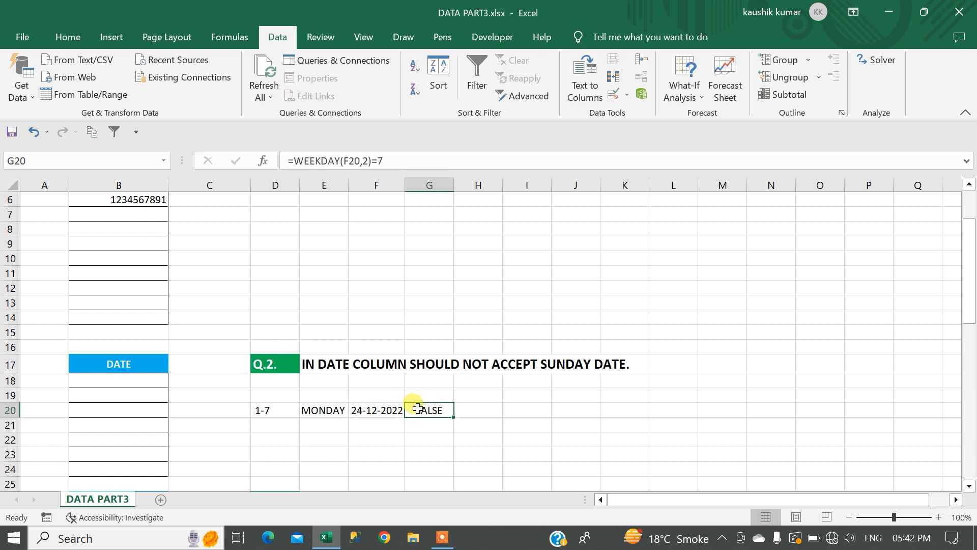
{"action": "double_click", "coordinate": [417, 408]}
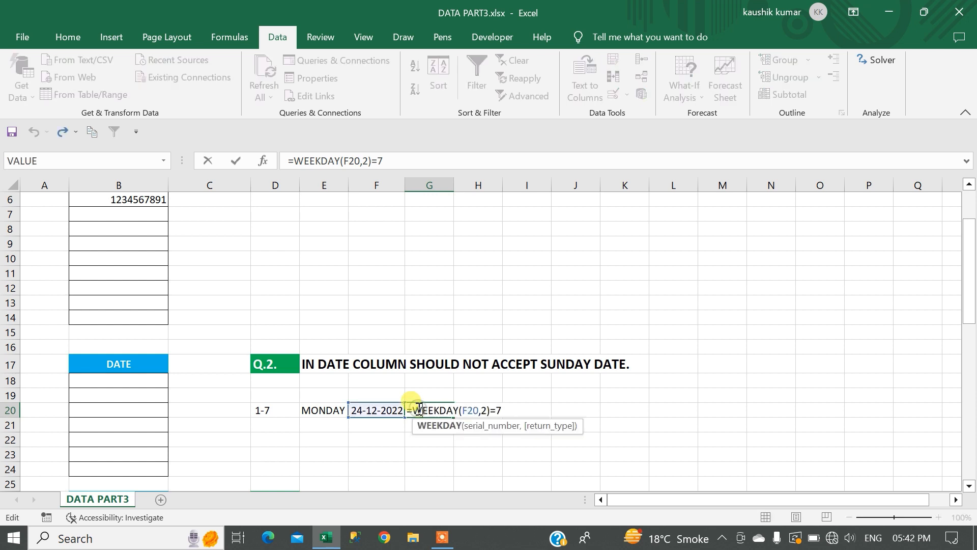
{"action": "left_click", "coordinate": [497, 410]}
{"action": "key", "text": "BackSpace"}
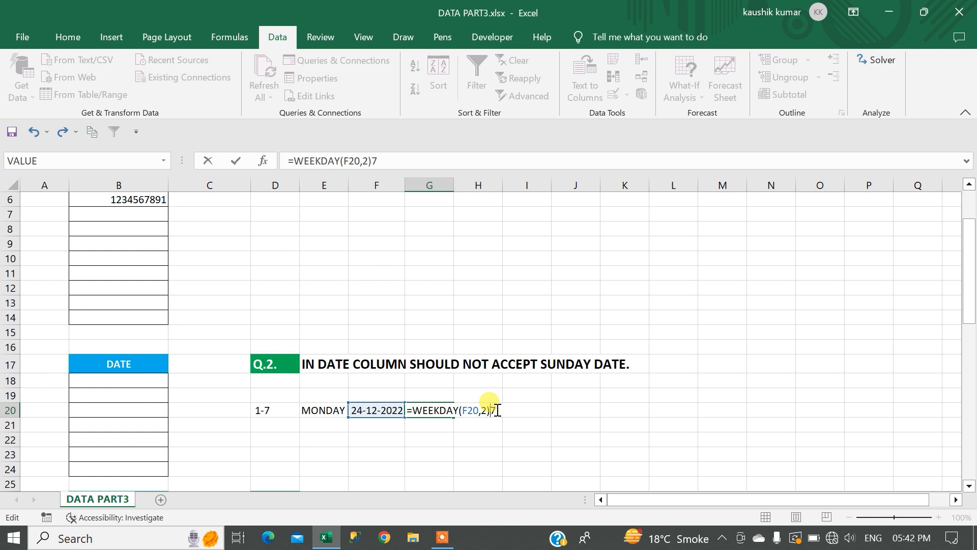
{"action": "type", "text": "<"}
{"action": "left_click_drag", "start_coordinate": [503, 410], "coordinate": [495, 410]}
{"action": "key", "text": "Return"}
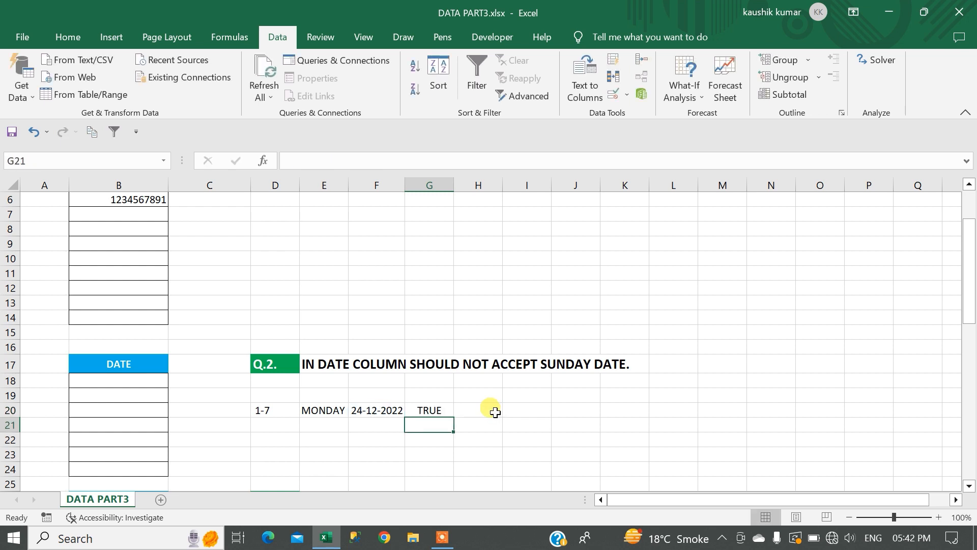
Step: Review the weekday test expression in G20 by highlighting everything after its equals sign
{"action": "left_click", "coordinate": [437, 412]}
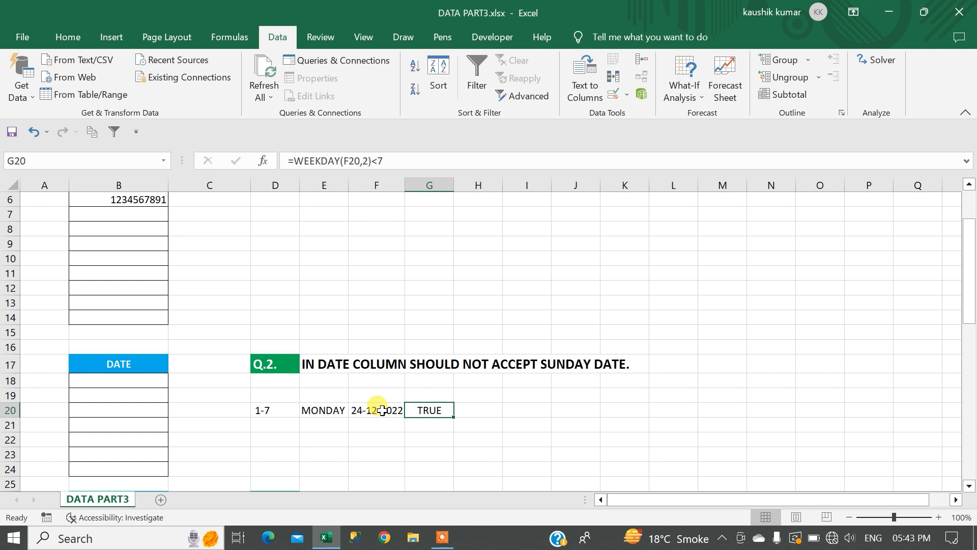
{"action": "left_click", "coordinate": [389, 162]}
{"action": "left_click_drag", "start_coordinate": [390, 162], "coordinate": [299, 160]}
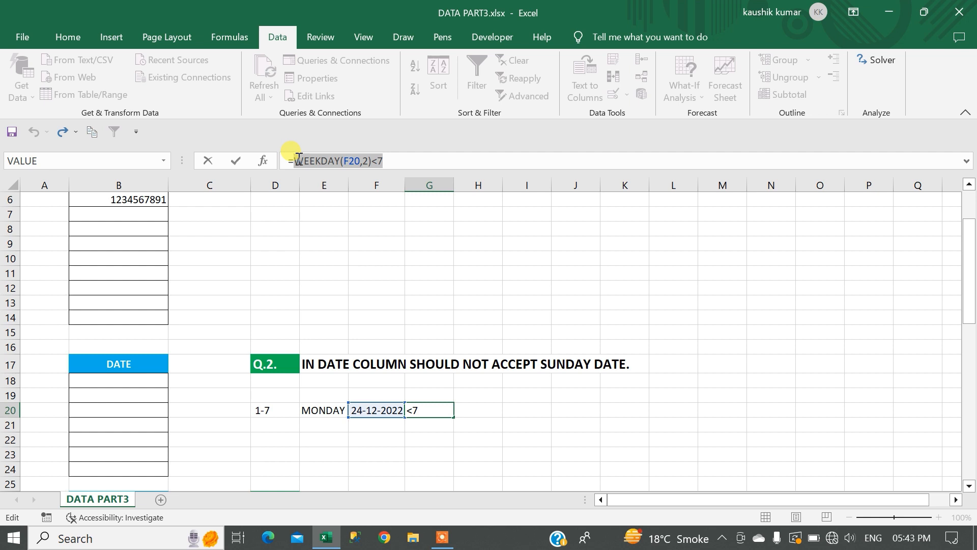
{"action": "key", "text": "ctrl+Return"}
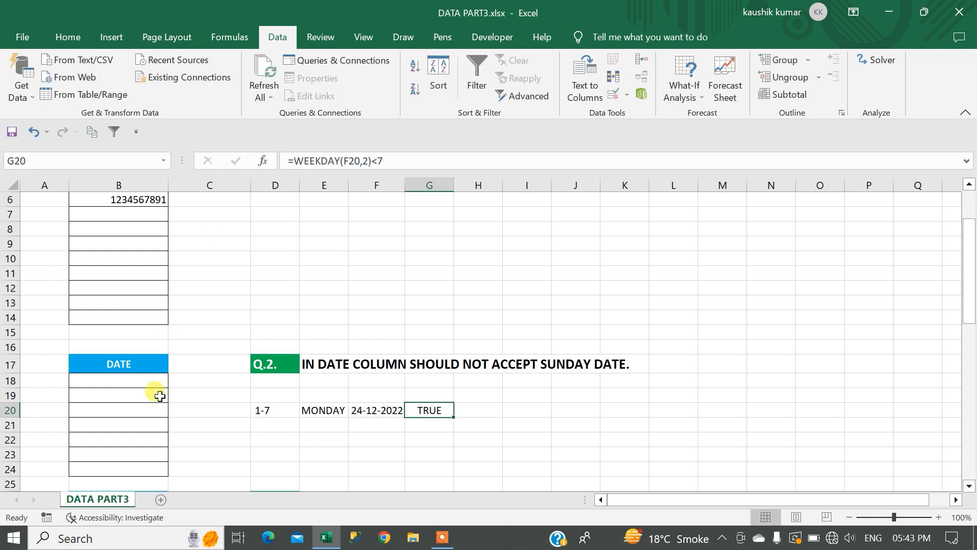
Step: Set up a custom data validation rule for the empty DATE cells B18:B24
{"action": "left_click_drag", "start_coordinate": [120, 381], "coordinate": [128, 476]}
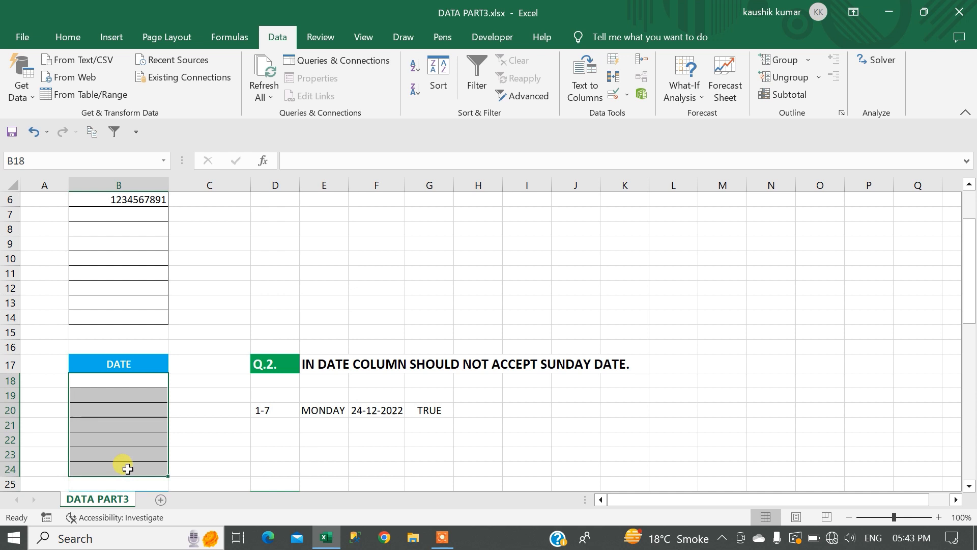
{"action": "left_click", "coordinate": [613, 94]}
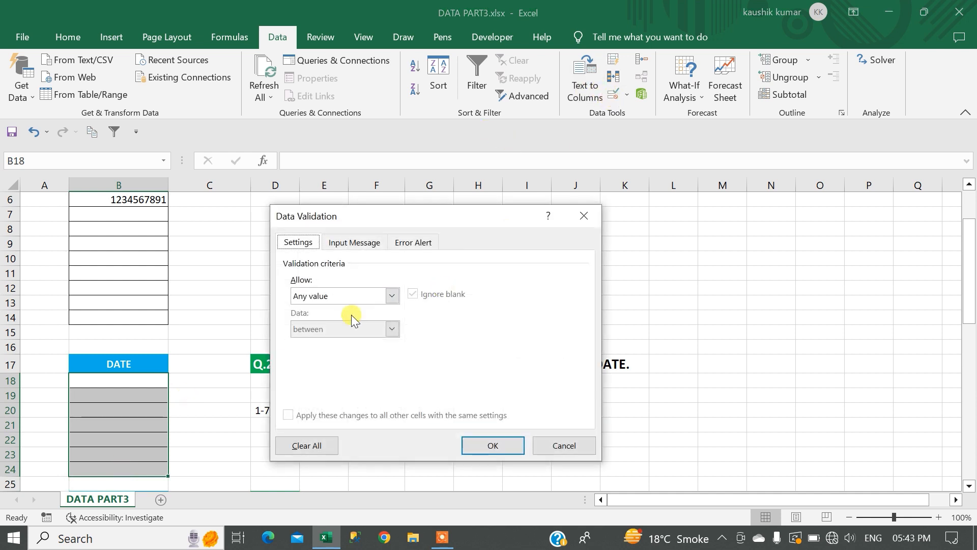
{"action": "left_click", "coordinate": [340, 294]}
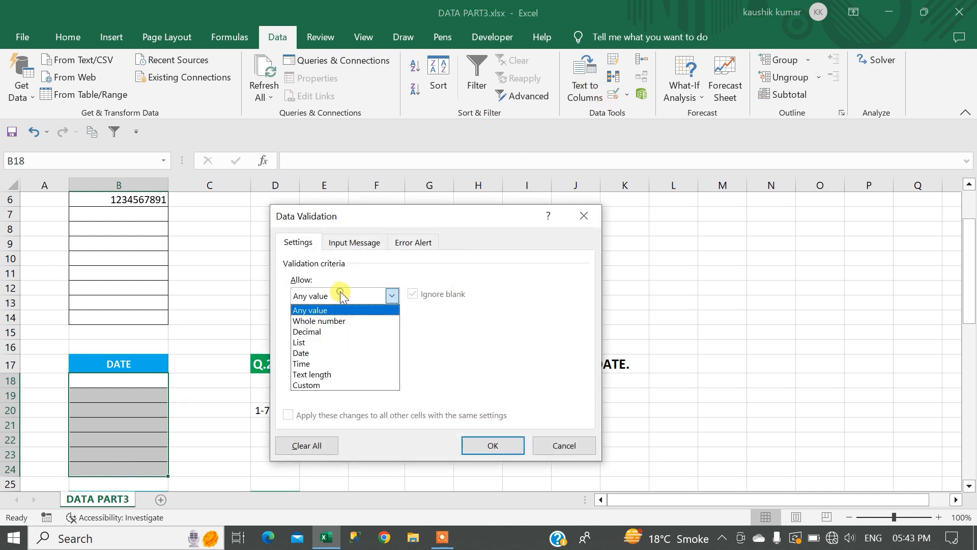
{"action": "left_click", "coordinate": [329, 386]}
{"action": "left_click", "coordinate": [323, 361]}
Step: Enter =WEEKDAY($B18,2)<7 as the validation formula and apply the rule to the DATE cells
{"action": "type", "text": "=WEE"}
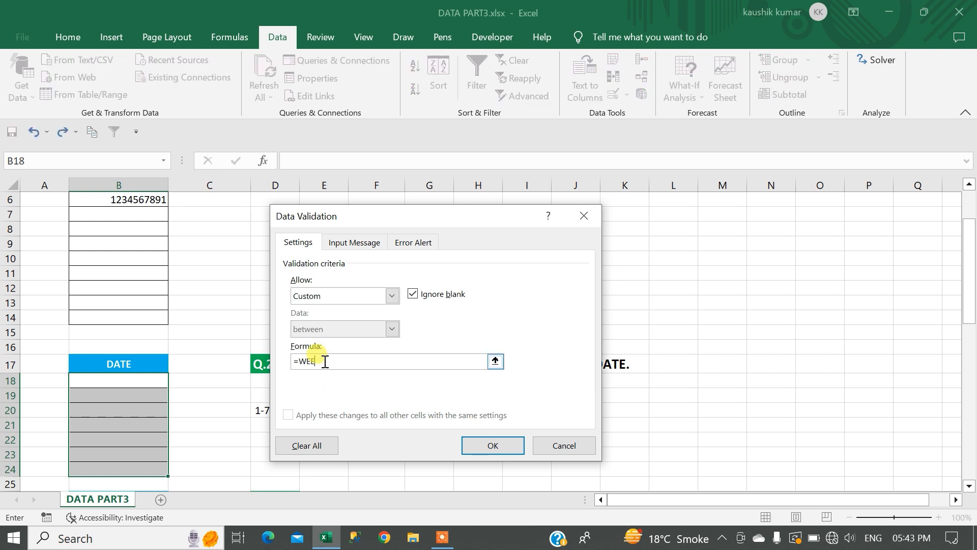
{"action": "type", "text": "KDAY("}
{"action": "left_click", "coordinate": [136, 381]}
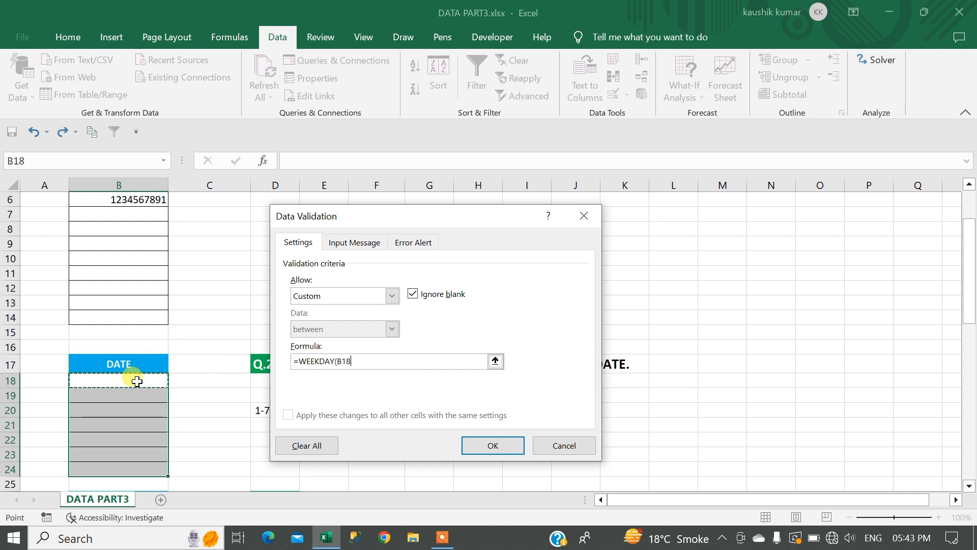
{"action": "key", "text": "F4"}
{"action": "key", "text": "F4"}
{"action": "key", "text": "F4"}
{"action": "type", "text": ",2"}
{"action": "type", "text": ")"}
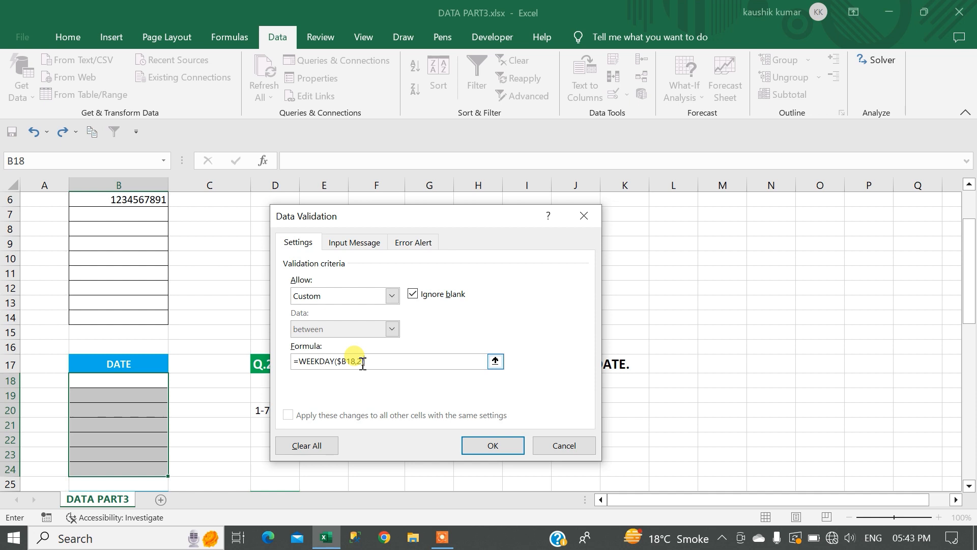
{"action": "type", "text": ")"}
{"action": "type", "text": "<7"}
{"action": "left_click", "coordinate": [489, 444]}
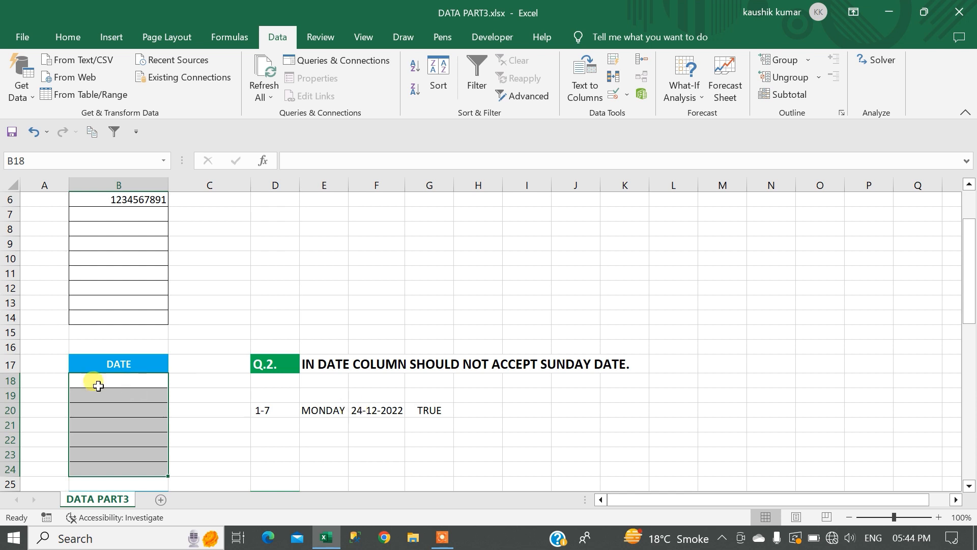
Step: Try to enter the Sunday date 25-12-2022 in B18 to test the rule, then cancel the entry
{"action": "type", "text": "25"}
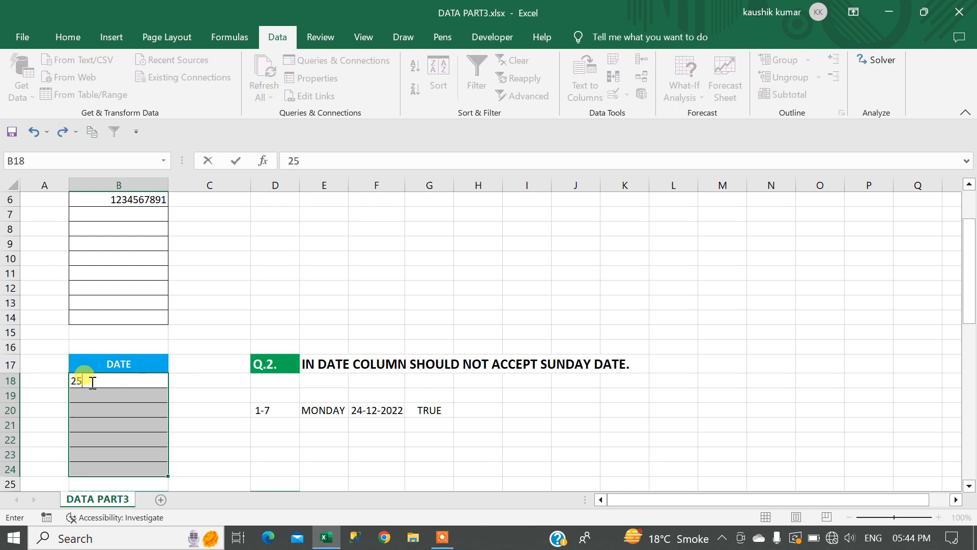
{"action": "type", "text": "-12-2022"}
{"action": "key", "text": "Return"}
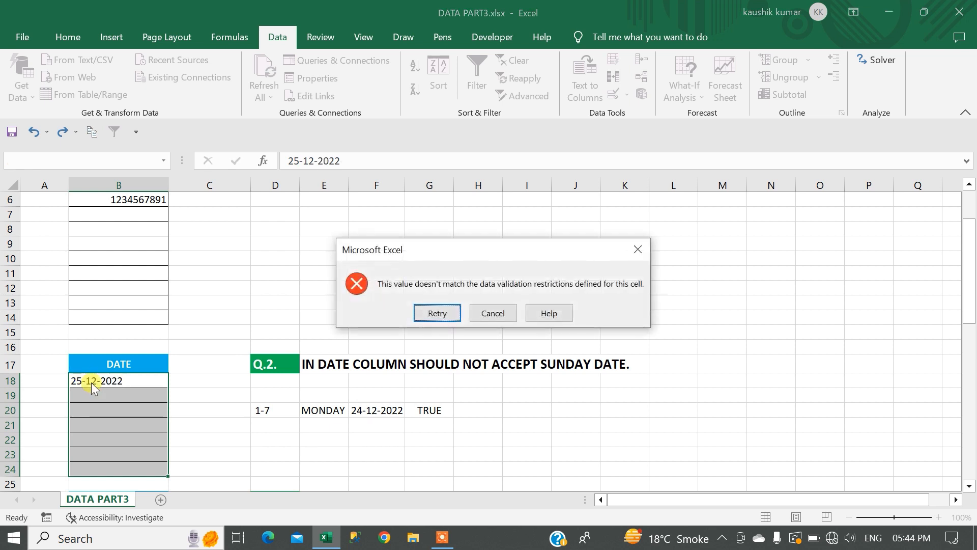
{"action": "left_click", "coordinate": [488, 313]}
Step: Enter the Saturday date 24-12-2022 in B18
{"action": "type", "text": "24"}
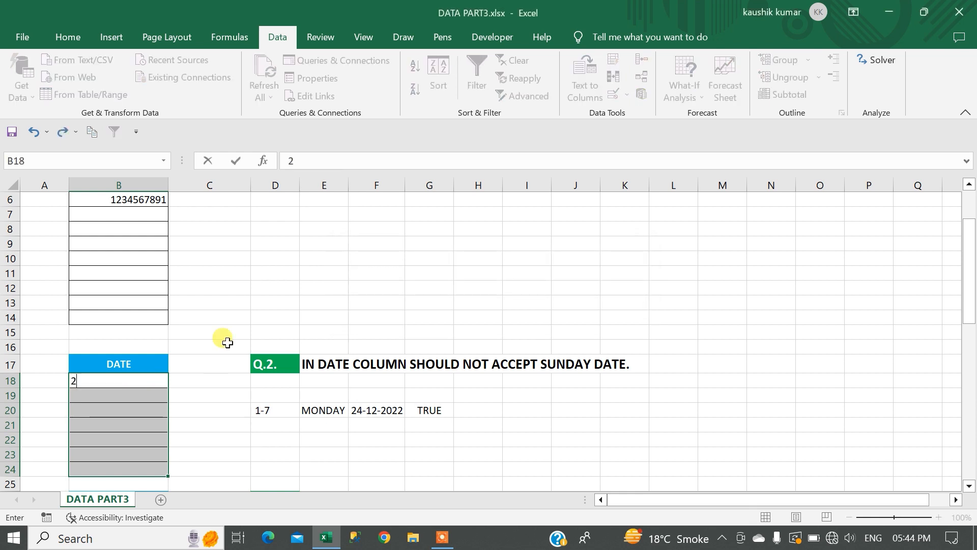
{"action": "type", "text": "-12-2022"}
{"action": "key", "text": "Return"}
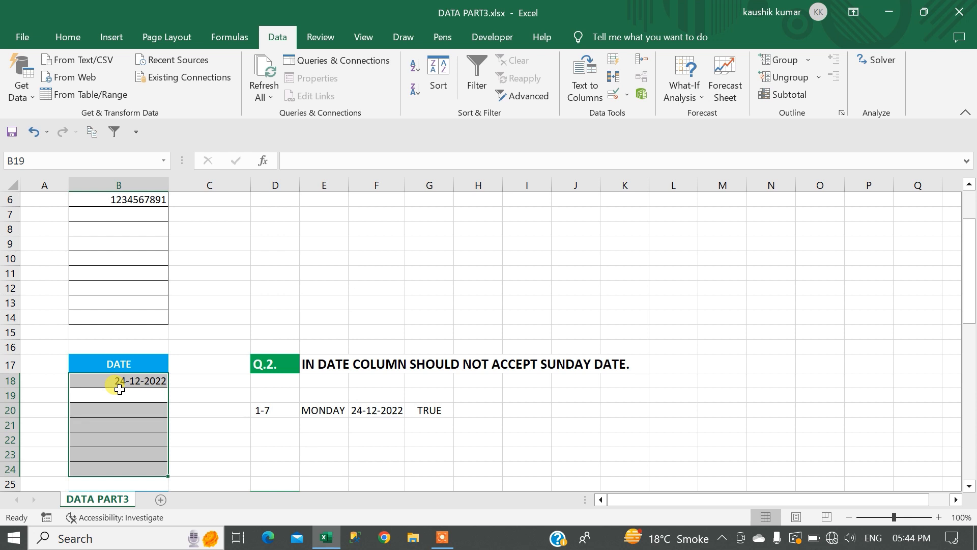
Step: Examine the Q.3 requirement and the empty EMP ID cells it applies to
{"action": "key", "text": "Down"}
{"action": "key", "text": "Down"}
{"action": "key", "text": "Down"}
{"action": "key", "text": "Down"}
{"action": "key", "text": "Down"}
{"action": "key", "text": "Down"}
{"action": "key", "text": "Down"}
{"action": "key", "text": "Down"}
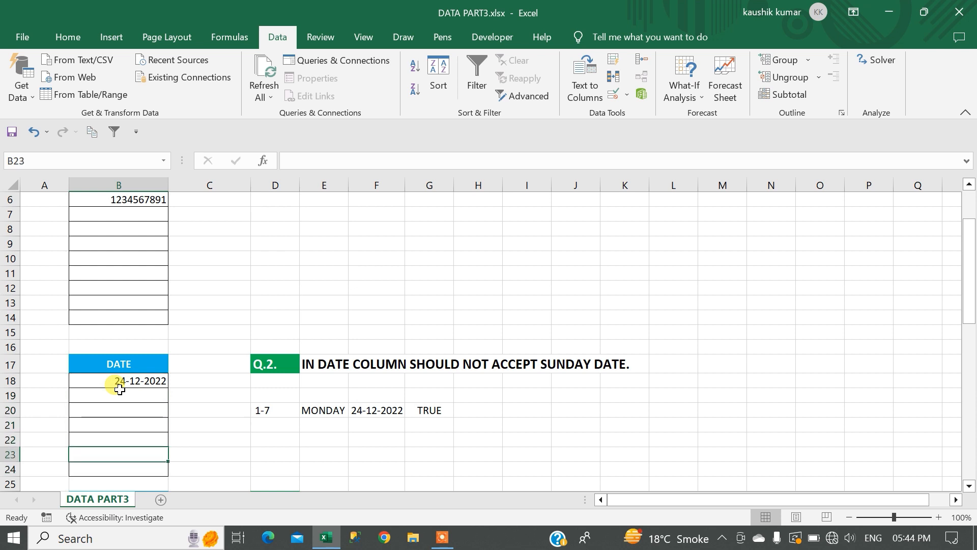
{"action": "scroll", "coordinate": [119, 389], "scroll_direction": "down", "scroll_amount": 2}
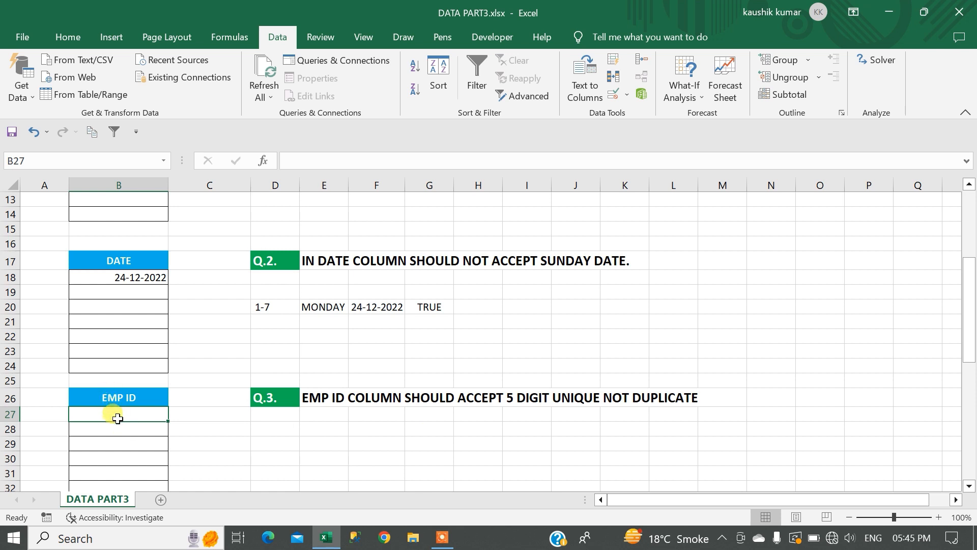
{"action": "left_click_drag", "start_coordinate": [115, 412], "coordinate": [115, 485]}
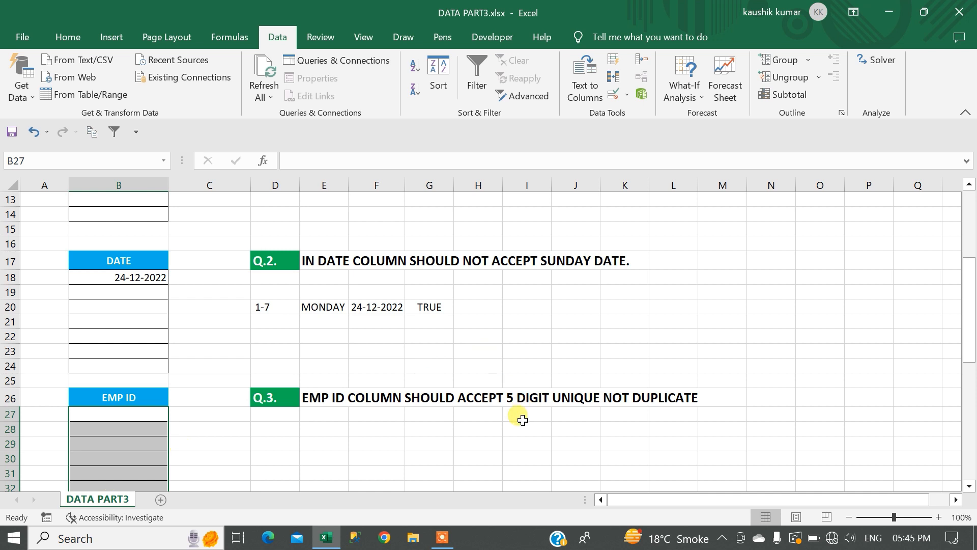
Step: Enter the same five-character sample employee ID in B27 and B28 to illustrate a duplicate
{"action": "left_click", "coordinate": [115, 411]}
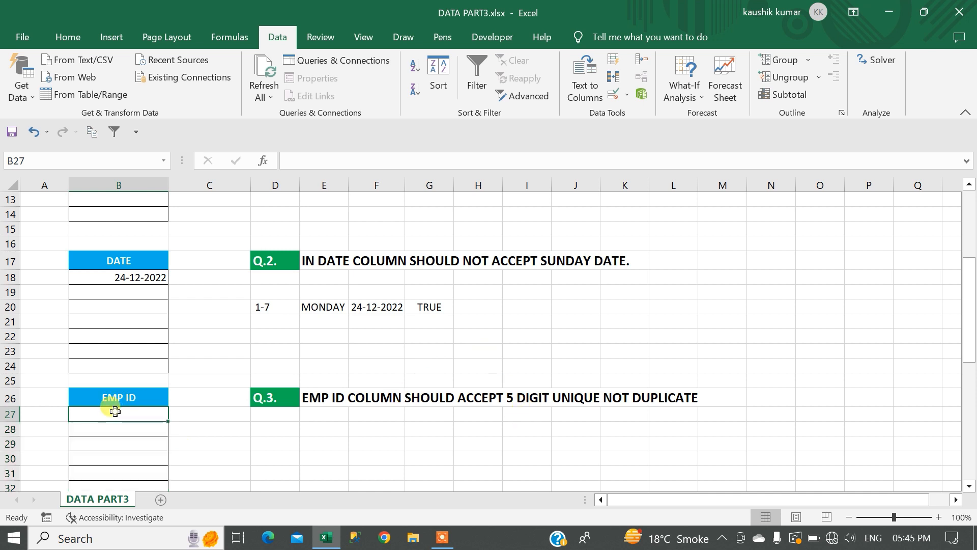
{"action": "type", "text": "K1234"}
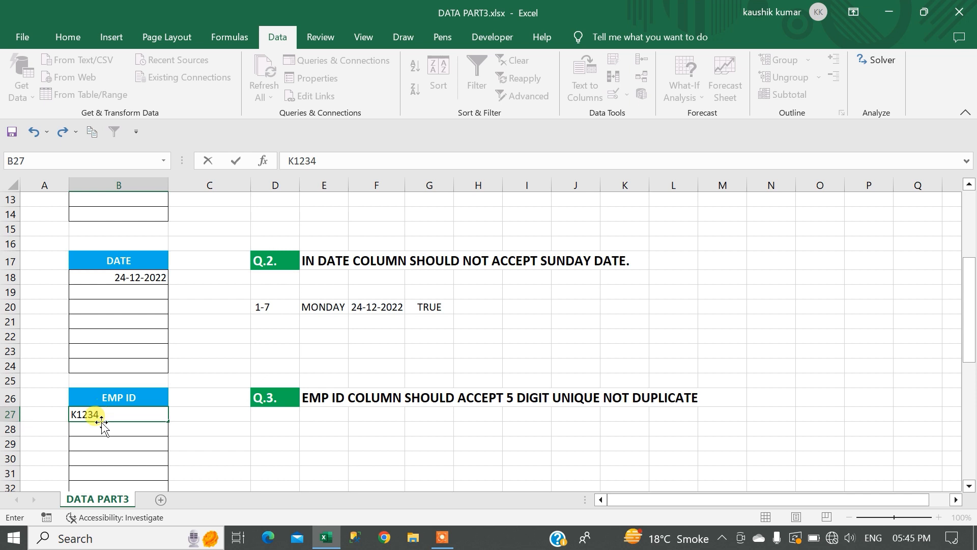
{"action": "key", "text": "Return"}
{"action": "type", "text": "K123"}
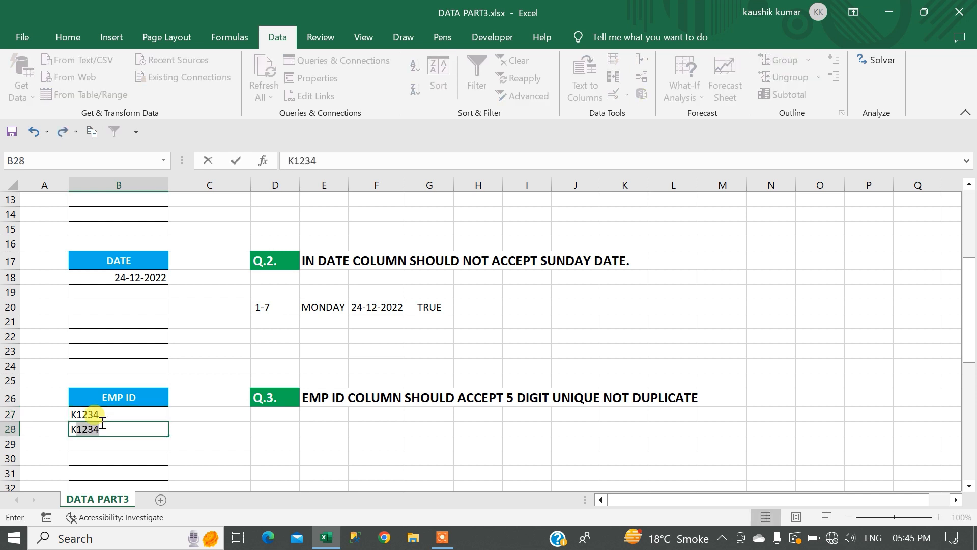
{"action": "type", "text": "4"}
{"action": "key", "text": "Return"}
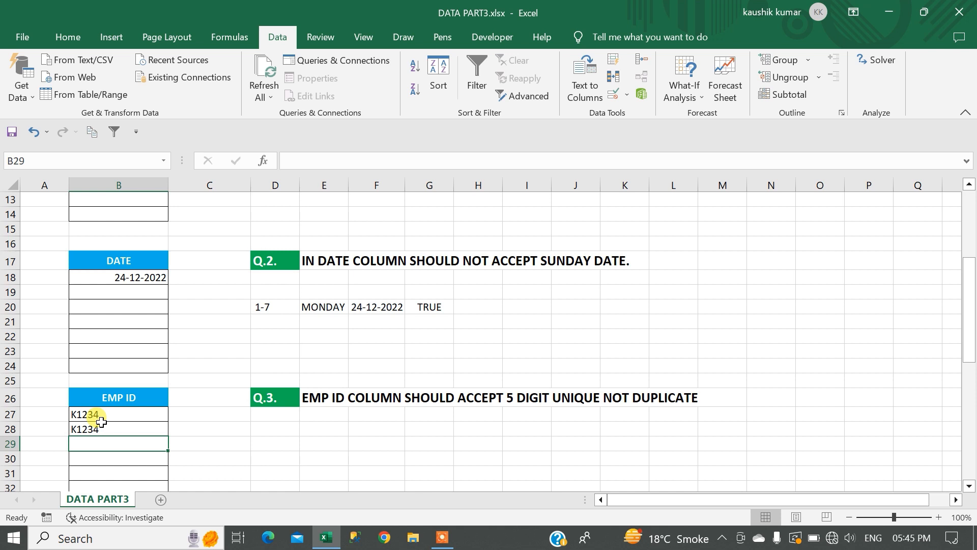
Step: Select the EMP ID cells B27:B34 and clear the sample entries from them
{"action": "left_click", "coordinate": [112, 415]}
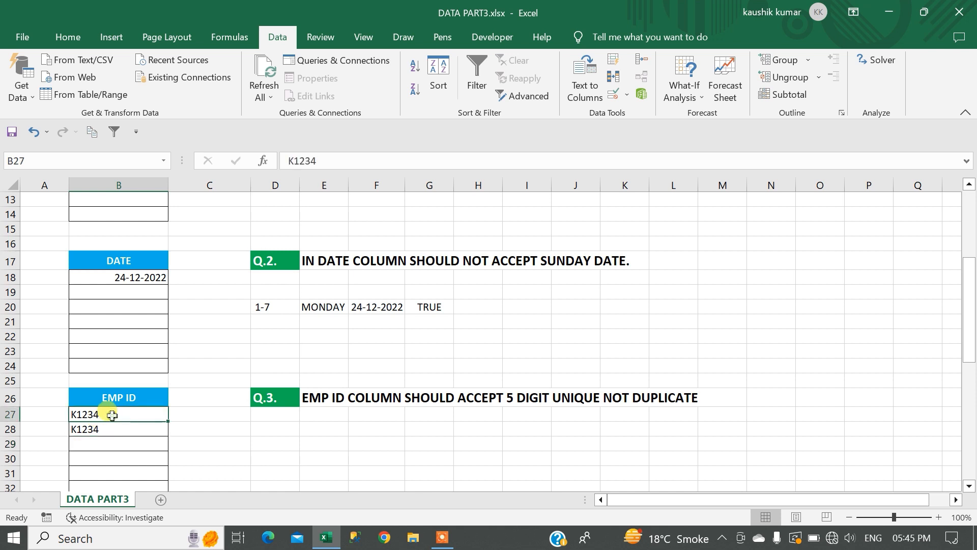
{"action": "left_click_drag", "start_coordinate": [110, 416], "coordinate": [108, 464]}
{"action": "key", "text": "Delete"}
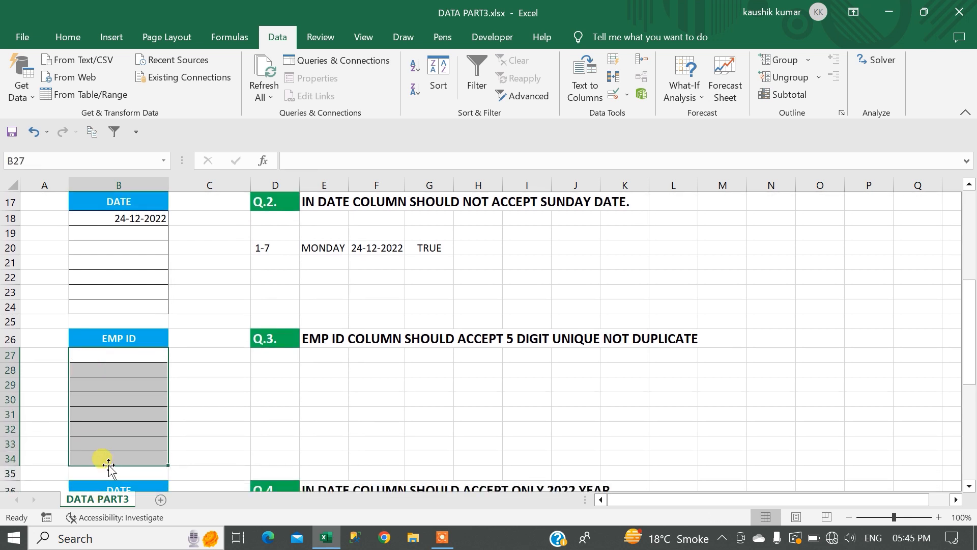
Step: Start a custom validation rule for B27:B34 with the formula part =AND(LEN($B27)=5, to require five characters
{"action": "left_click", "coordinate": [615, 99]}
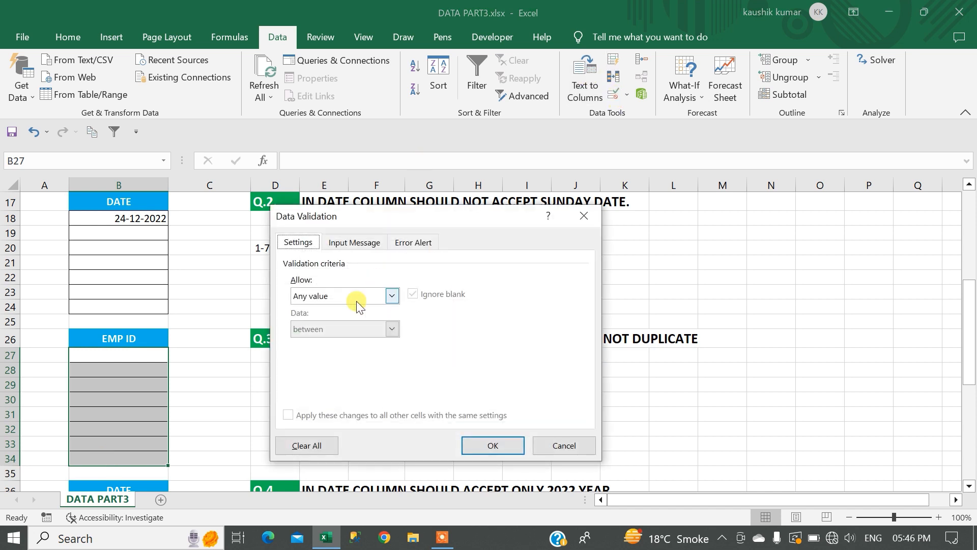
{"action": "left_click", "coordinate": [359, 298]}
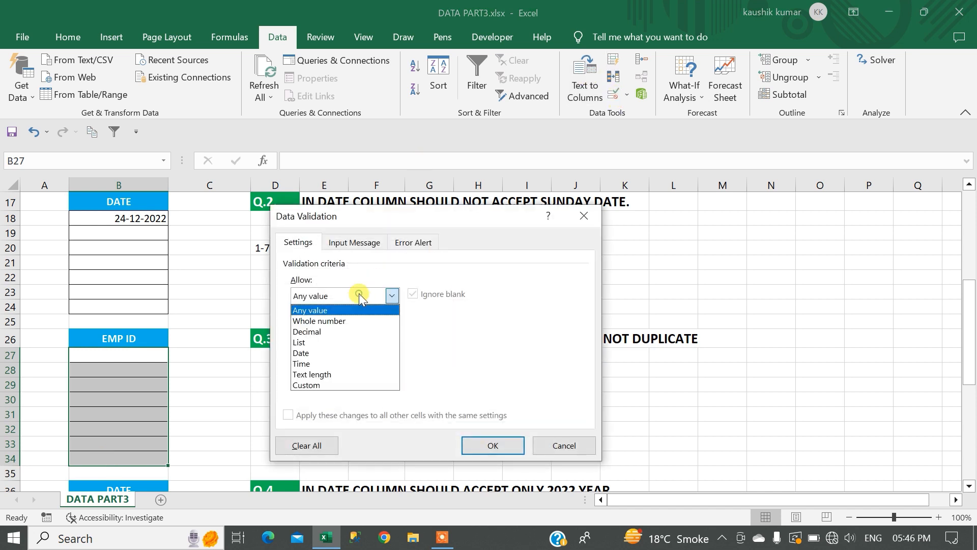
{"action": "left_click", "coordinate": [332, 382]}
{"action": "left_click", "coordinate": [326, 362]}
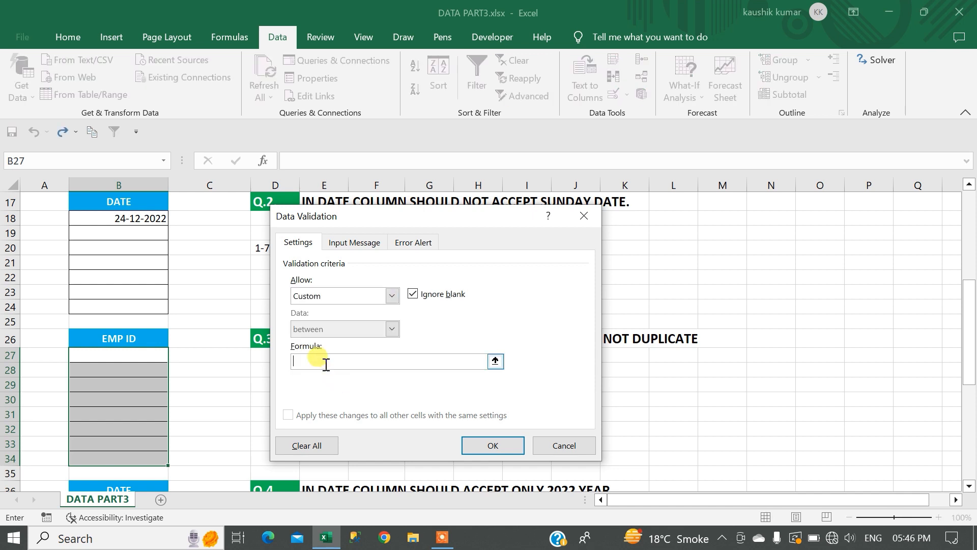
{"action": "type", "text": "=AND("}
{"action": "left_click_drag", "start_coordinate": [356, 212], "coordinate": [383, 364]}
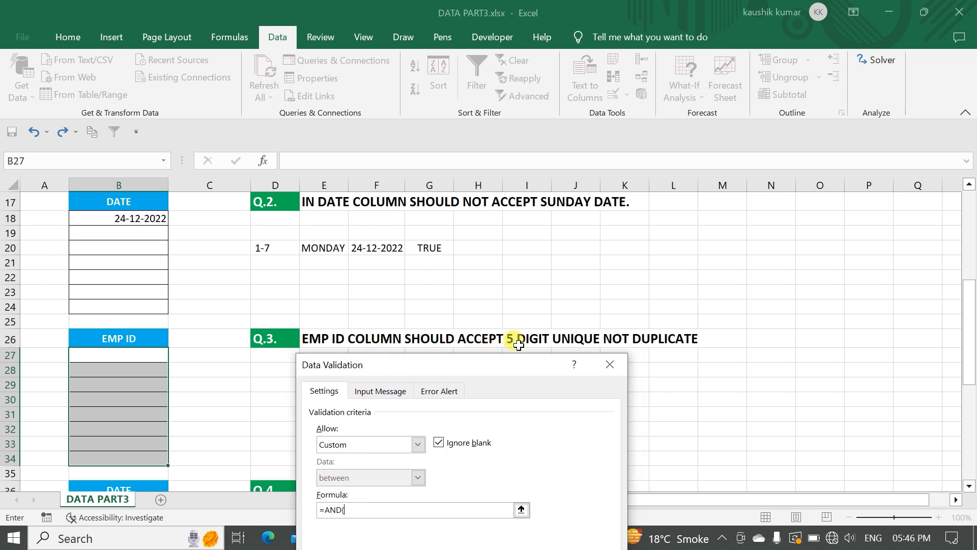
{"action": "left_click_drag", "start_coordinate": [455, 363], "coordinate": [486, 197]}
{"action": "type", "text": "LEN("}
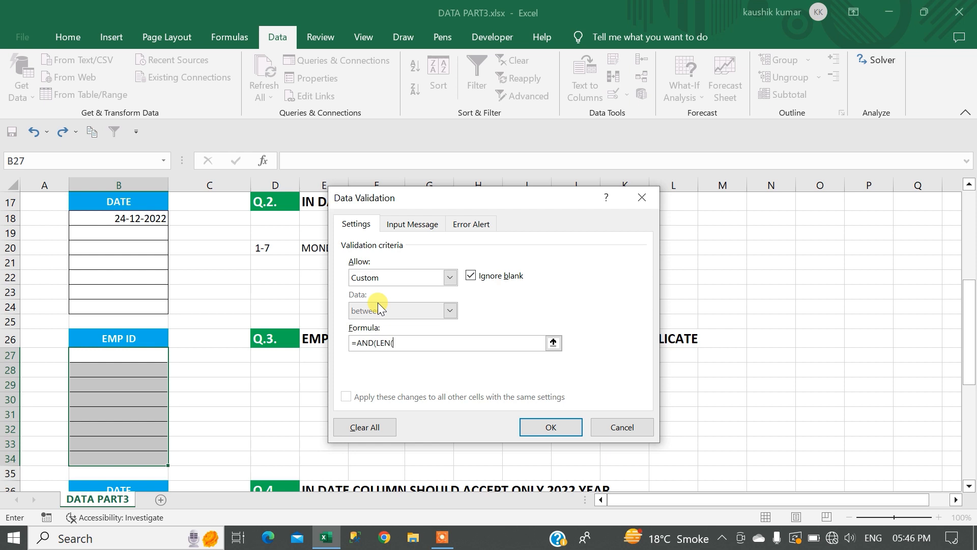
{"action": "left_click", "coordinate": [110, 352]}
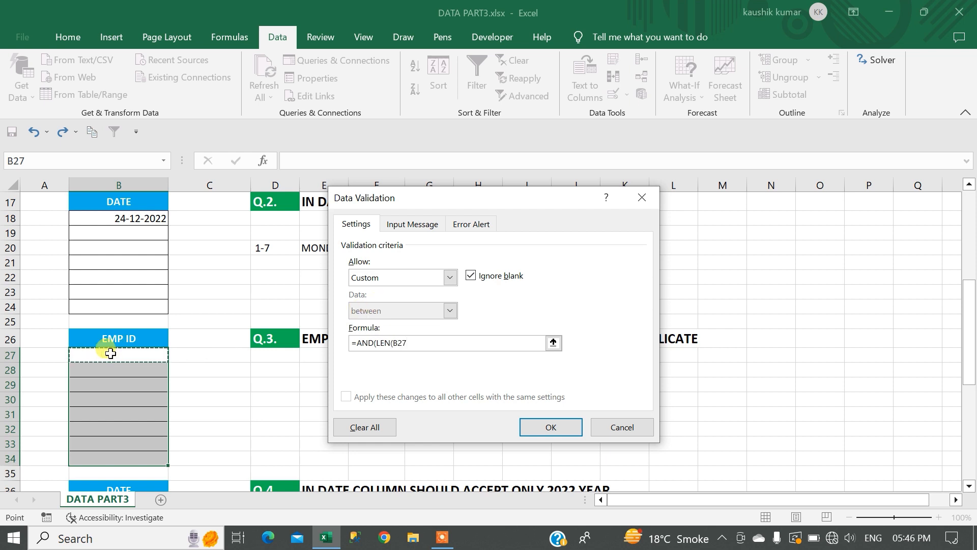
{"action": "key", "text": "F4"}
{"action": "key", "text": "F4"}
{"action": "key", "text": "F4"}
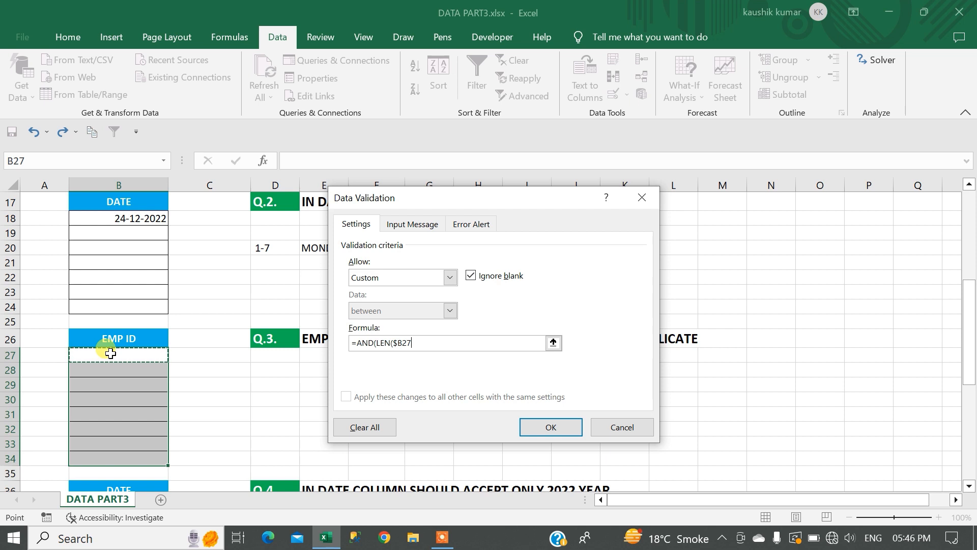
{"action": "type", "text": ")=5,"}
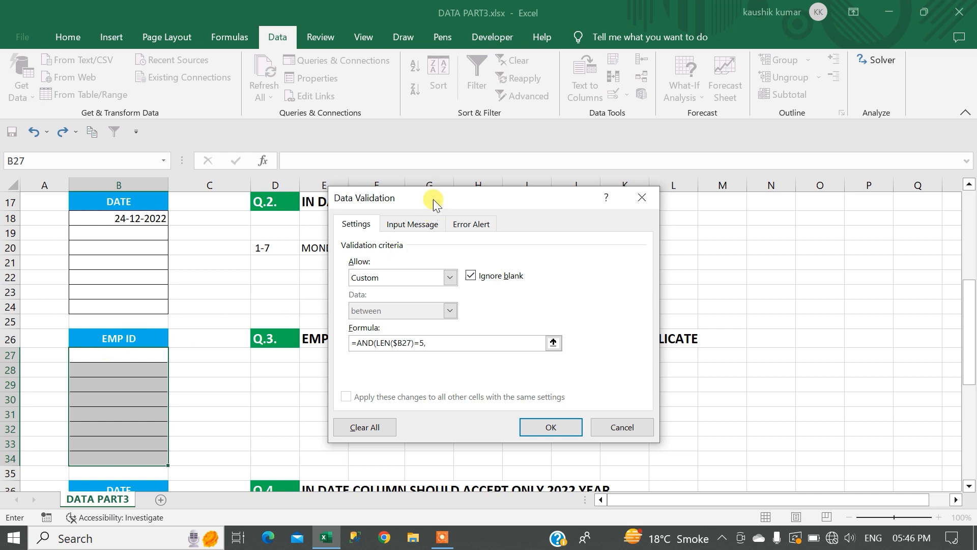
Step: Complete the EMP ID validation formula with COUNTIF($B$27:$B$34,$B27)=1) to block duplicates, and apply the rule
{"action": "left_click_drag", "start_coordinate": [432, 195], "coordinate": [399, 224]}
{"action": "type", "text": "C"}
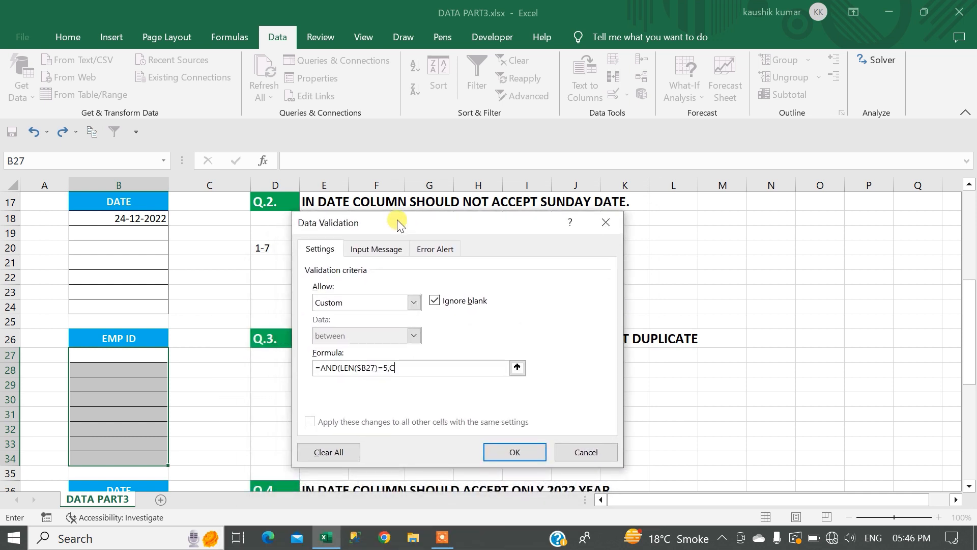
{"action": "type", "text": "OUNTIF("}
{"action": "left_click_drag", "start_coordinate": [129, 353], "coordinate": [134, 454]}
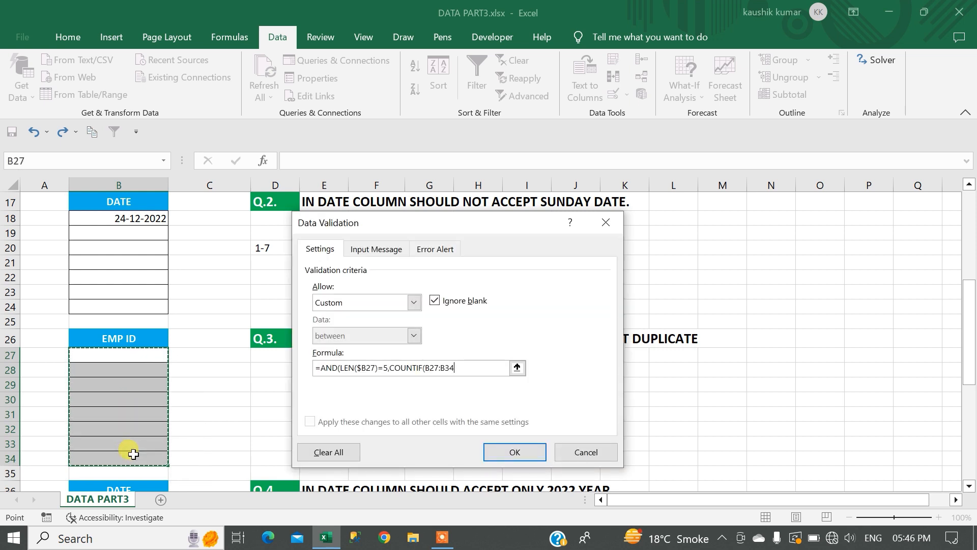
{"action": "key", "text": "F4"}
{"action": "type", "text": ","}
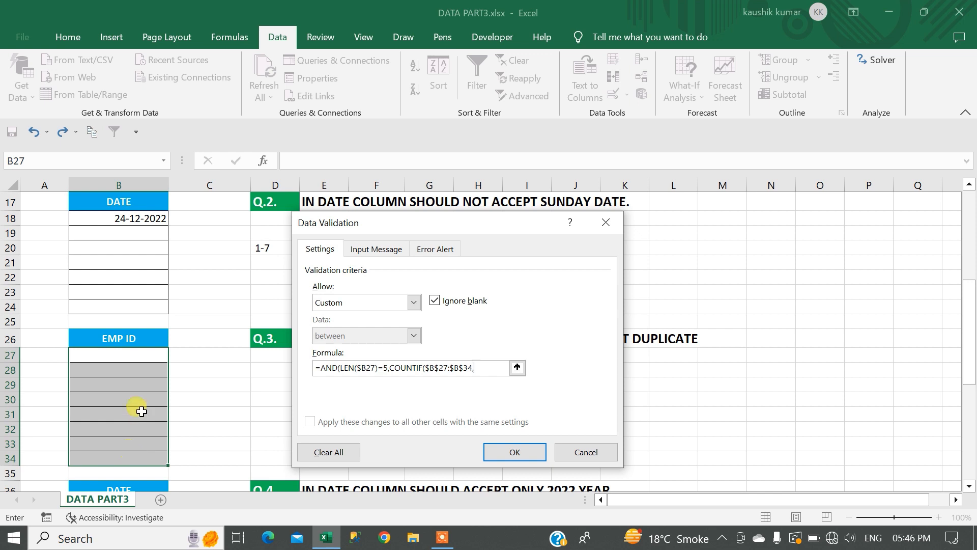
{"action": "left_click", "coordinate": [127, 355]}
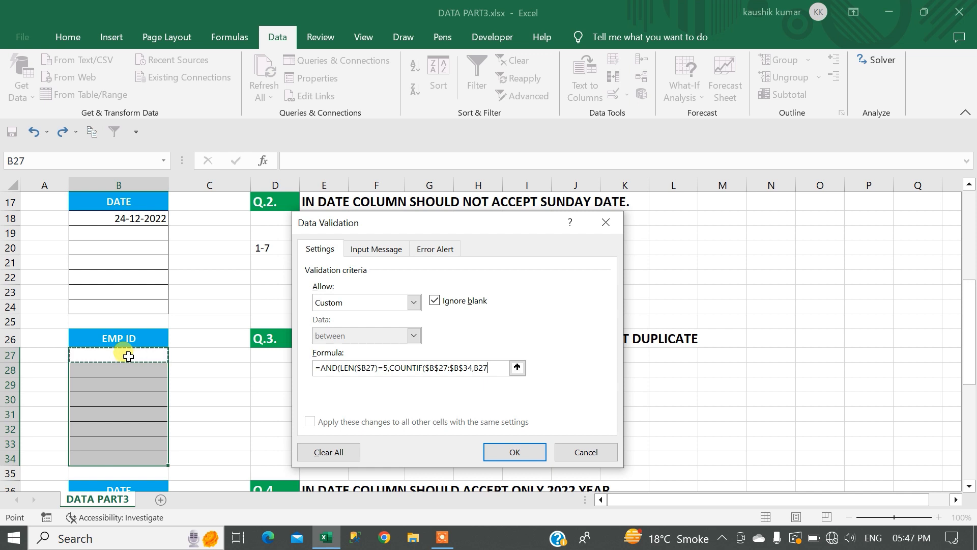
{"action": "key", "text": "F4"}
{"action": "key", "text": "F4"}
{"action": "key", "text": "F4"}
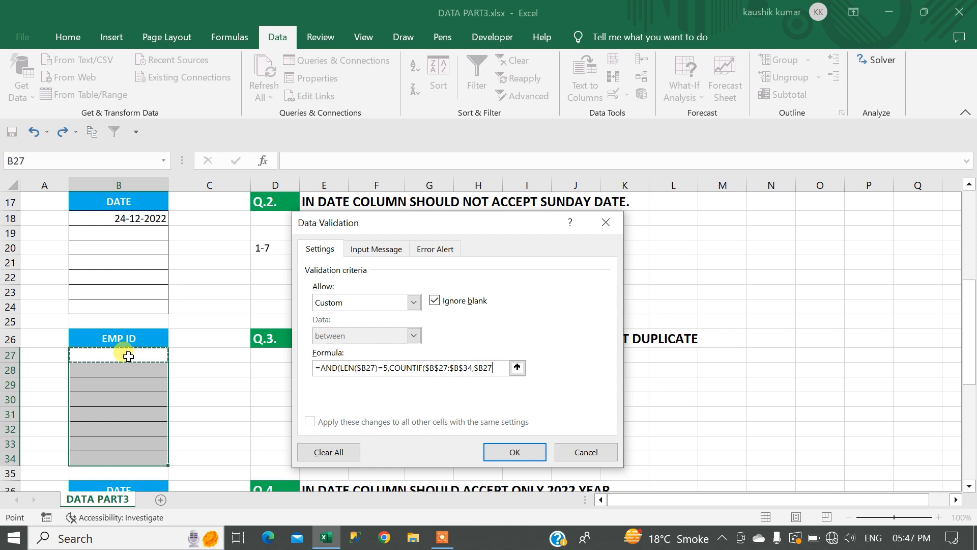
{"action": "type", "text": ")"}
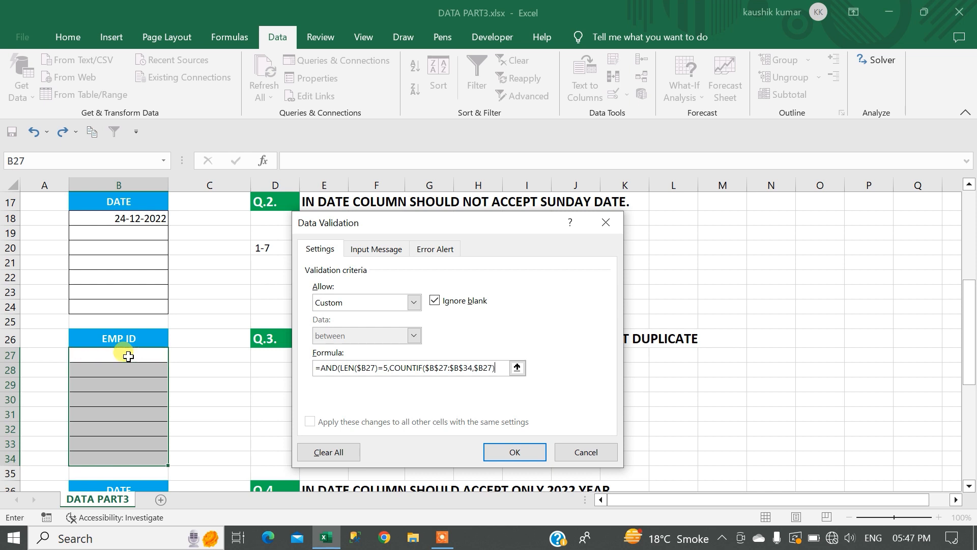
{"action": "type", "text": "=1"}
{"action": "type", "text": ")"}
{"action": "key", "text": "Return"}
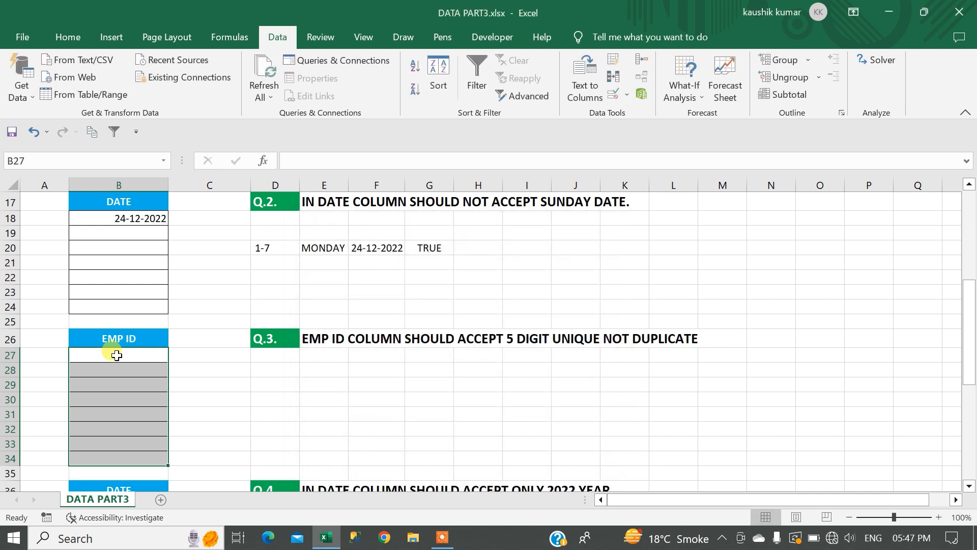
Step: Enter a five-character sample employee ID in B27 to test that the EMP ID validation accepts it
{"action": "type", "text": "K123"}
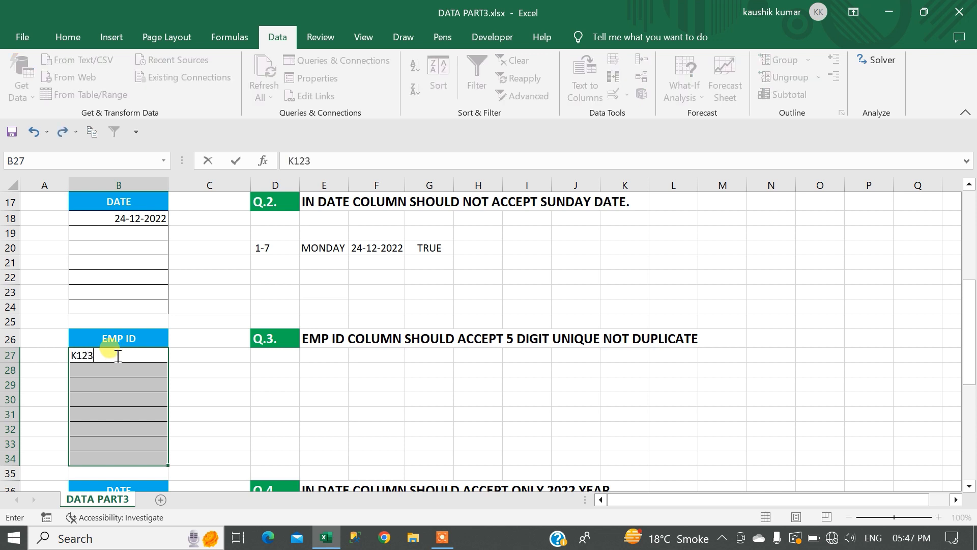
{"action": "type", "text": "4"}
{"action": "key", "text": "Return"}
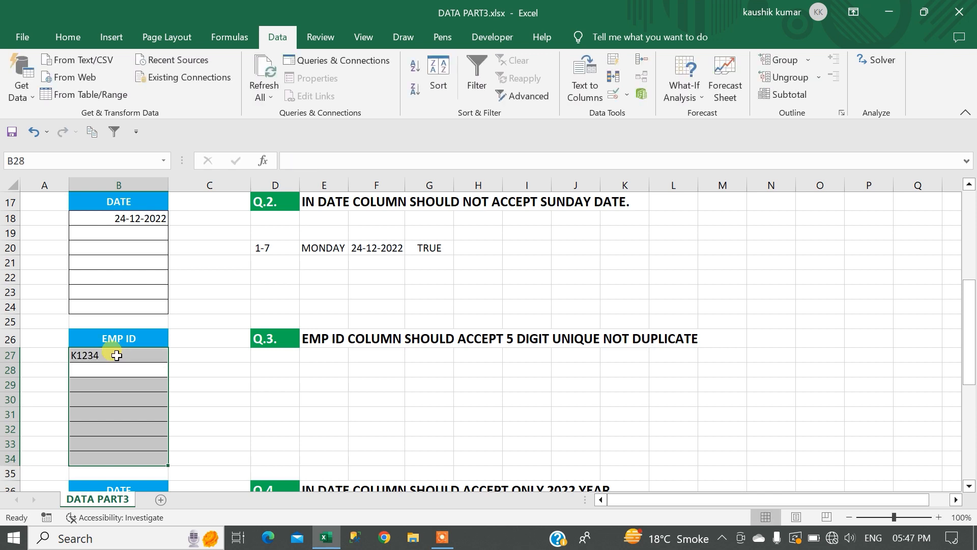
Step: Try to enter a six-character employee ID in B28 to test the length rule, and cancel the entry
{"action": "type", "text": "K1234"}
{"action": "key", "text": "shift+Right"}
{"action": "key", "text": "shift+Right"}
{"action": "key", "text": "shift+Right"}
{"action": "key", "text": "shift+Right"}
{"action": "type", "text": "6"}
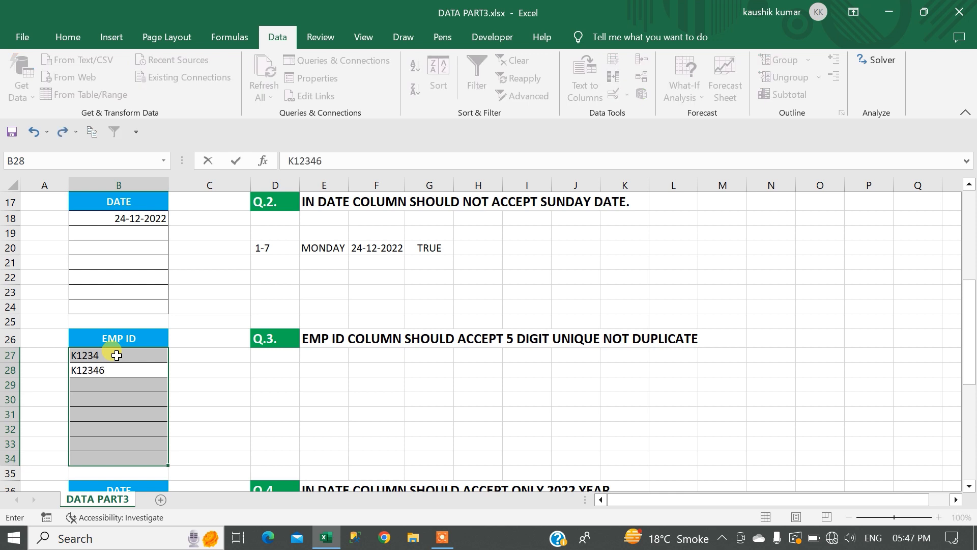
{"action": "key", "text": "Return"}
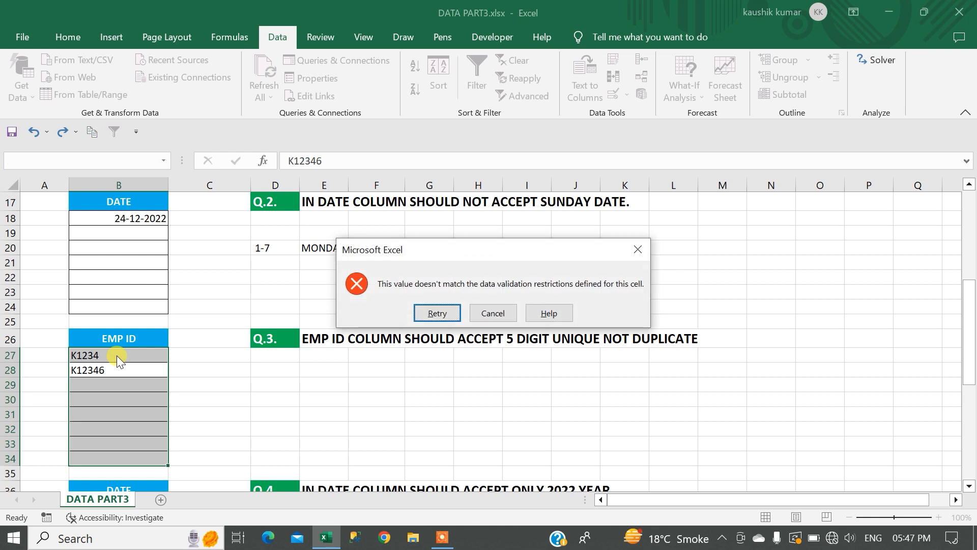
{"action": "key", "text": "Tab"}
{"action": "key", "text": "Return"}
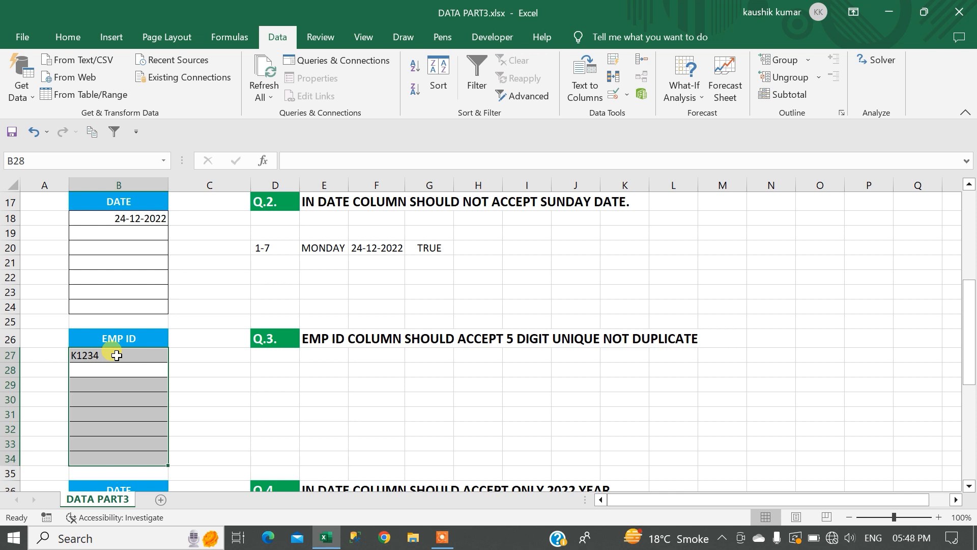
Step: Try to enter the same employee ID as B27 in B28 to test the duplicate rule, and cancel the entry
{"action": "type", "text": "K1234"}
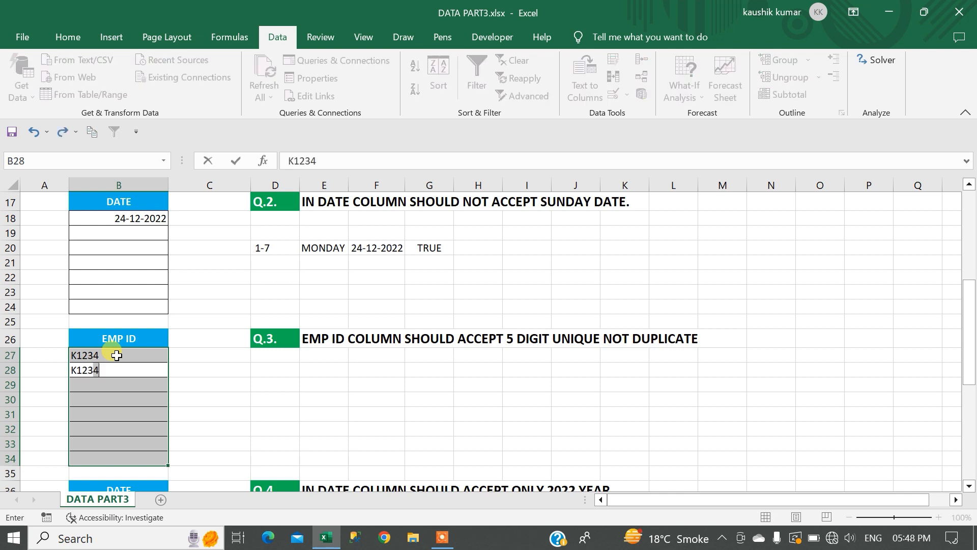
{"action": "key", "text": "Return"}
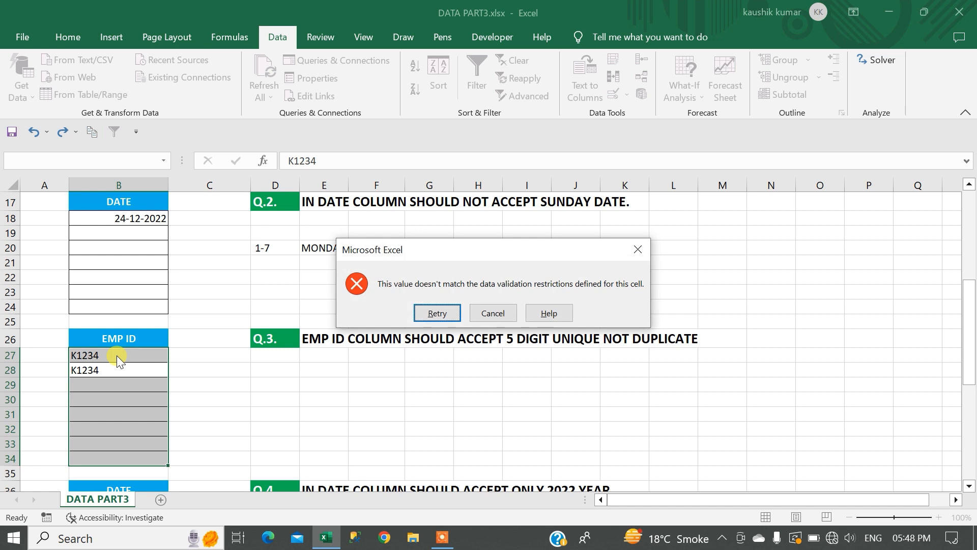
{"action": "left_click", "coordinate": [478, 313]}
Step: Enter a different five-character sample employee ID in B28, changing only the last digit of the B27 ID
{"action": "type", "text": "K1234"}
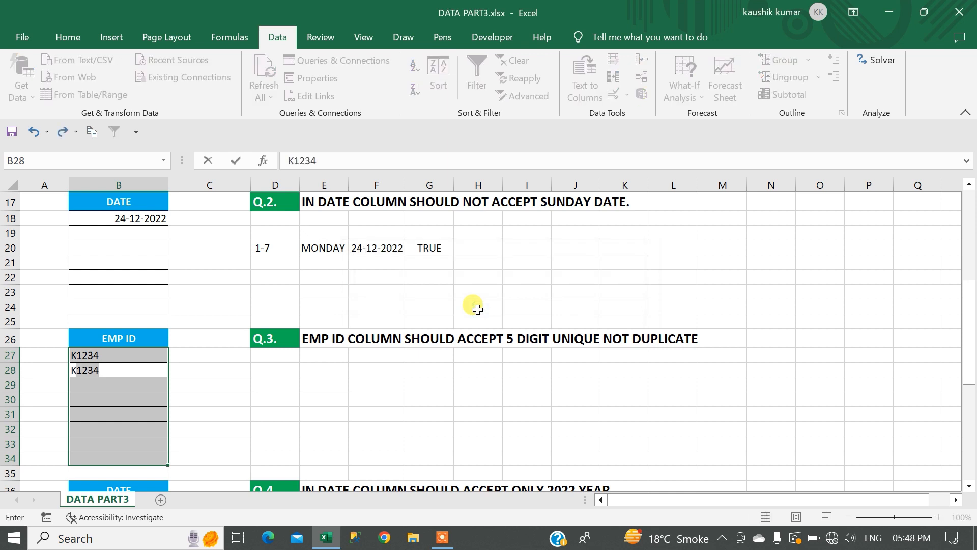
{"action": "key", "text": "BackSpace"}
{"action": "type", "text": "6"}
{"action": "key", "text": "Return"}
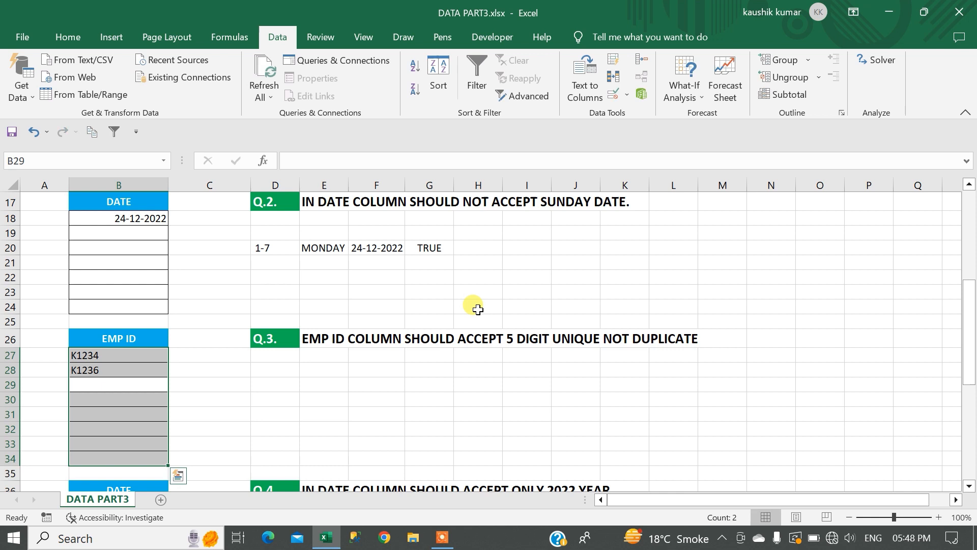
Step: Try to repeat the B28 employee ID in B29 as another duplicate test, and cancel the entry
{"action": "type", "text": "K1"}
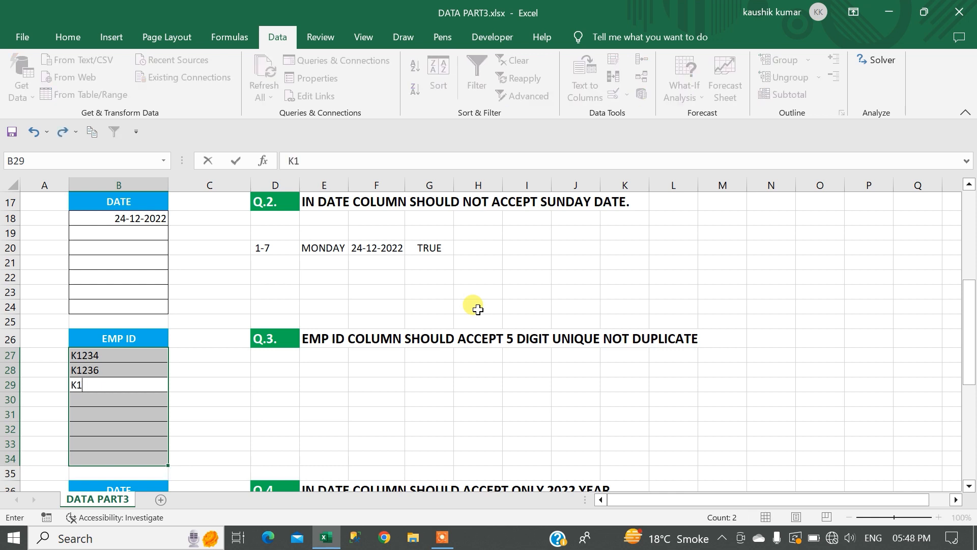
{"action": "type", "text": "236"}
{"action": "key", "text": "Return"}
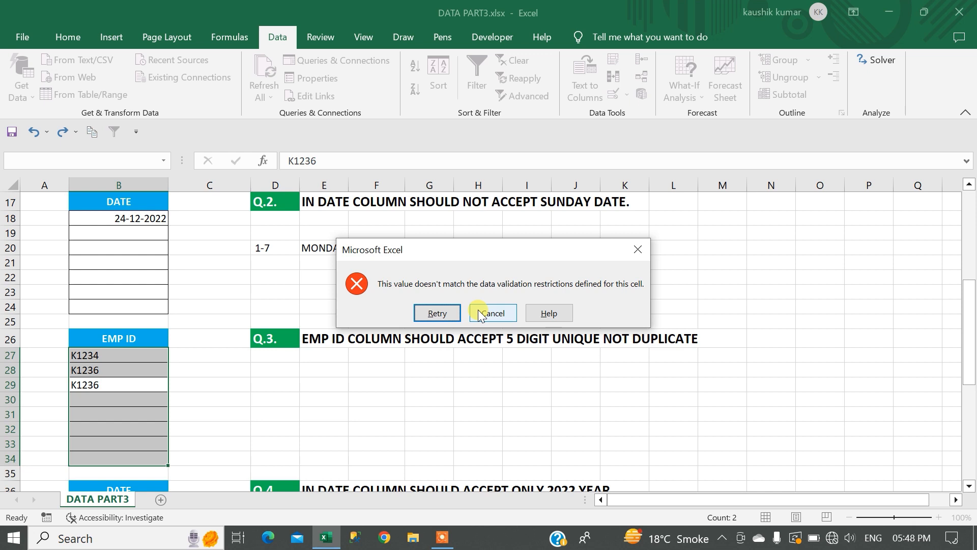
{"action": "left_click", "coordinate": [479, 313]}
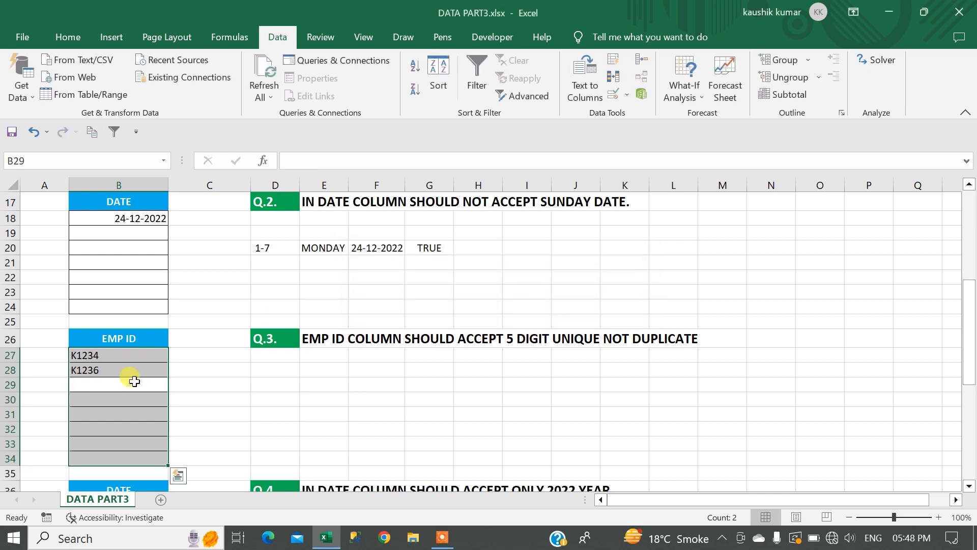
Step: Examine the Q.4 requirement for the DATE column that starts in row 36
{"action": "key", "text": "Down"}
{"action": "key", "text": "Down"}
{"action": "key", "text": "Down"}
{"action": "key", "text": "Down"}
{"action": "key", "text": "Down"}
{"action": "key", "text": "Down"}
{"action": "key", "text": "Down"}
{"action": "key", "text": "Down"}
{"action": "key", "text": "Down"}
{"action": "key", "text": "Down"}
{"action": "key", "text": "Down"}
{"action": "key", "text": "Down"}
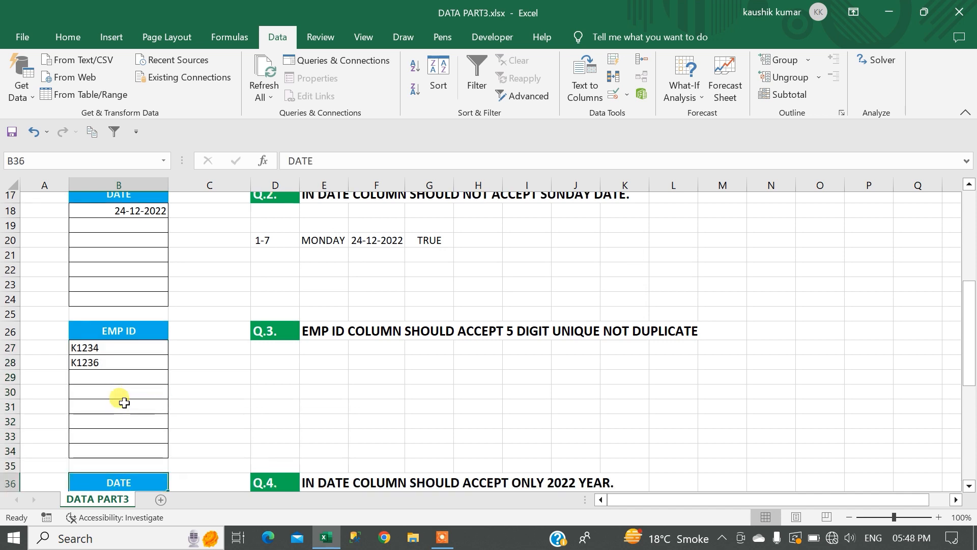
{"action": "key", "text": "Up"}
{"action": "key", "text": "Up"}
{"action": "key", "text": "Up"}
{"action": "key", "text": "Up"}
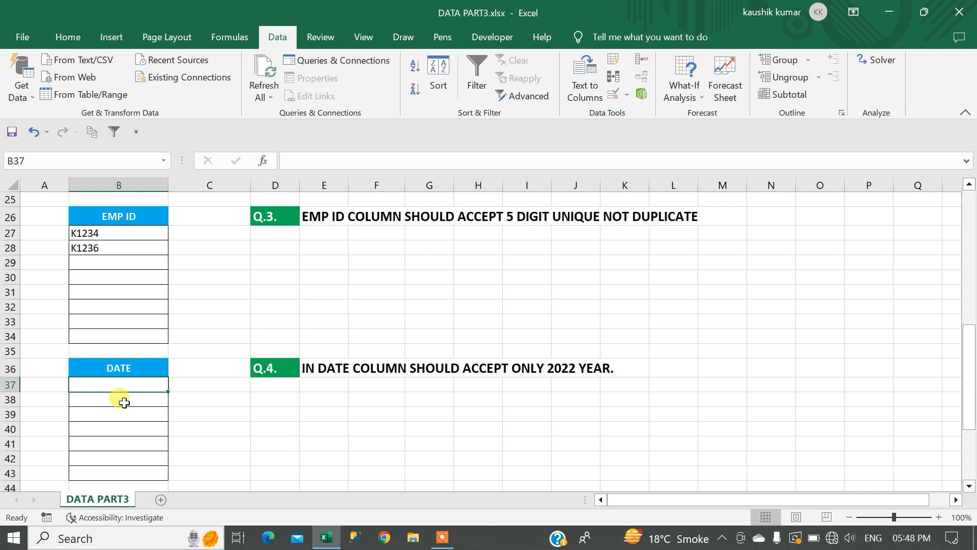
{"action": "key", "text": "Right"}
{"action": "key", "text": "Right"}
{"action": "key", "text": "Right"}
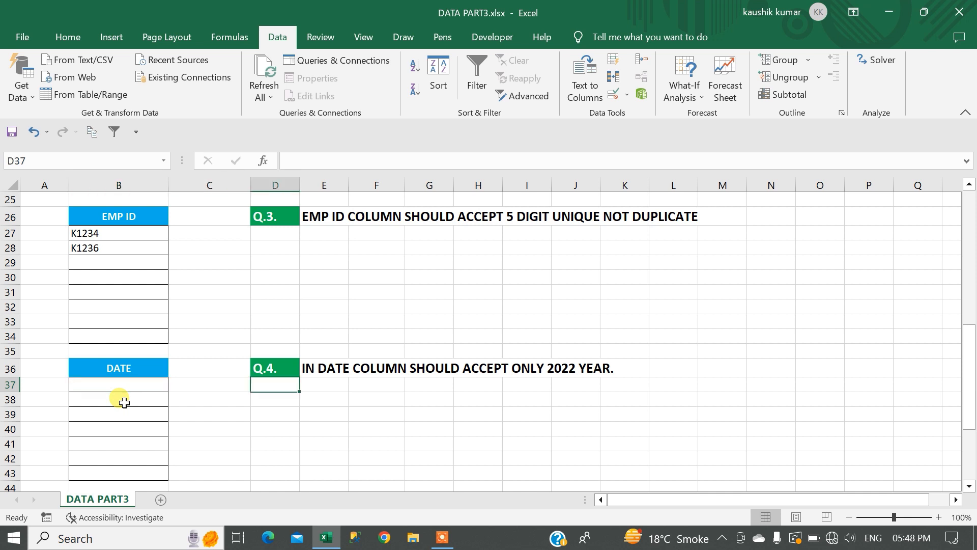
{"action": "key", "text": "Up"}
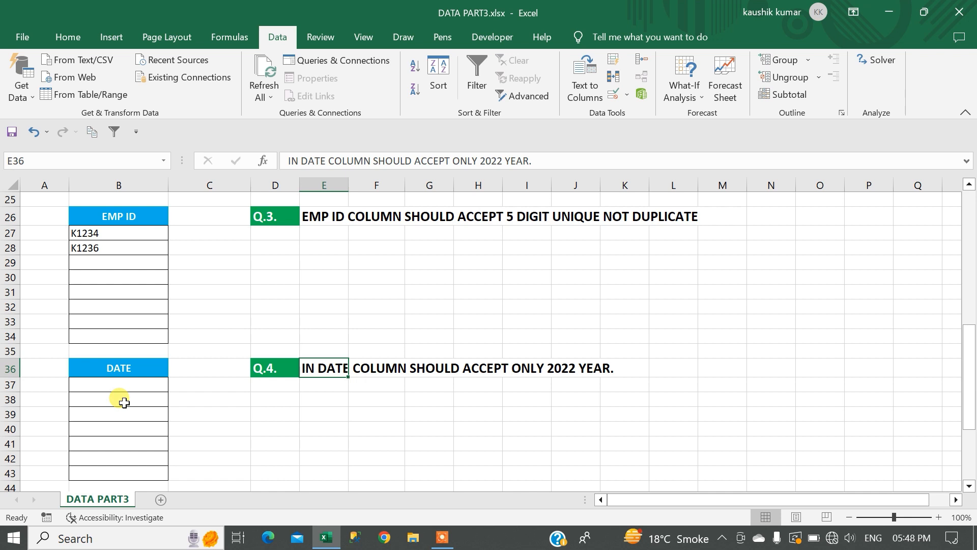
{"action": "key", "text": "Right"}
{"action": "key", "text": "Right"}
{"action": "key", "text": "Right"}
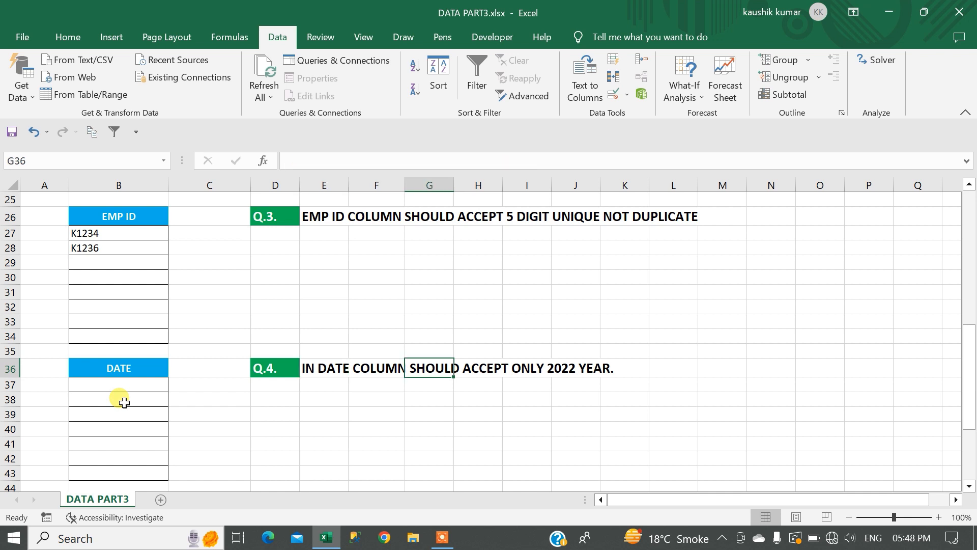
{"action": "key", "text": "Right"}
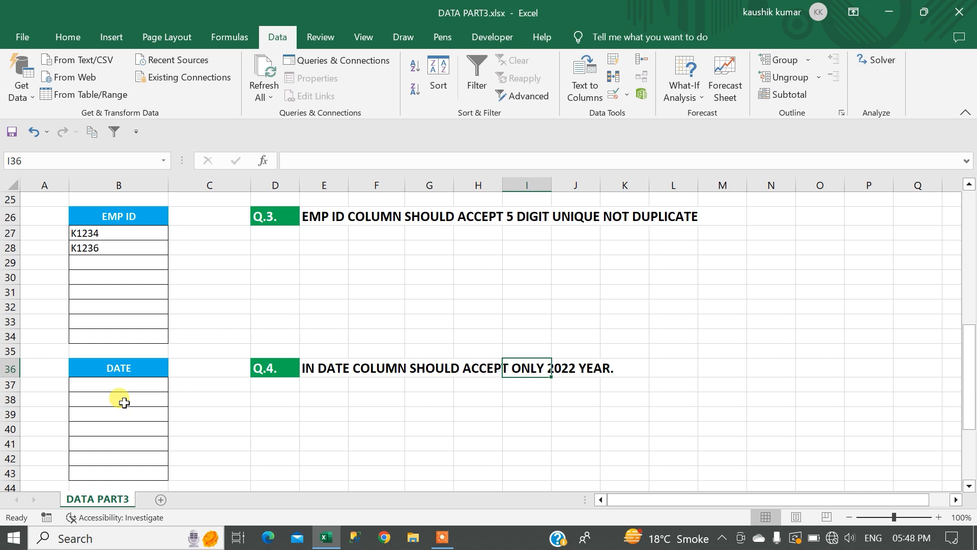
{"action": "key", "text": "Right"}
{"action": "key", "text": "Left"}
{"action": "key", "text": "Left"}
{"action": "key", "text": "Left"}
{"action": "key", "text": "Left"}
{"action": "key", "text": "Left"}
{"action": "key", "text": "Left"}
{"action": "key", "text": "Left"}
{"action": "key", "text": "Left"}
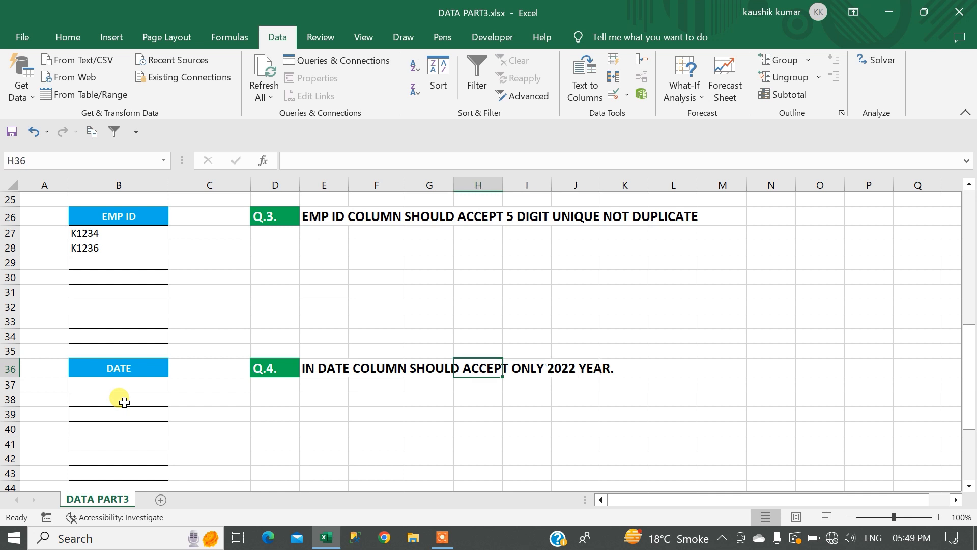
Step: Start a data validation rule for the Q.4 DATE cells B37:B43 with Date as the allowed type
{"action": "key", "text": "Down"}
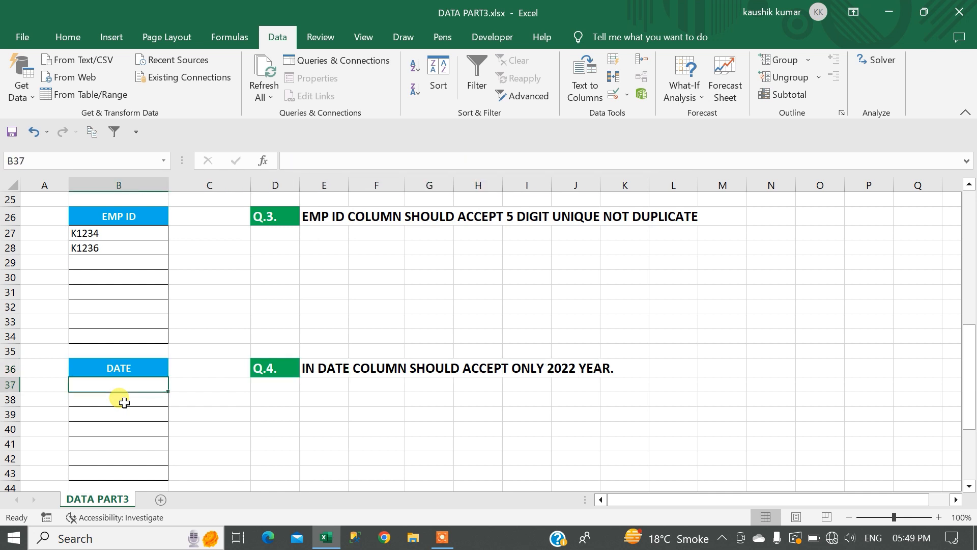
{"action": "key", "text": "shift+Down"}
{"action": "key", "text": "shift+Down"}
{"action": "key", "text": "shift+Down"}
{"action": "key", "text": "shift+Down"}
{"action": "key", "text": "shift+Down"}
{"action": "key", "text": "shift+Down"}
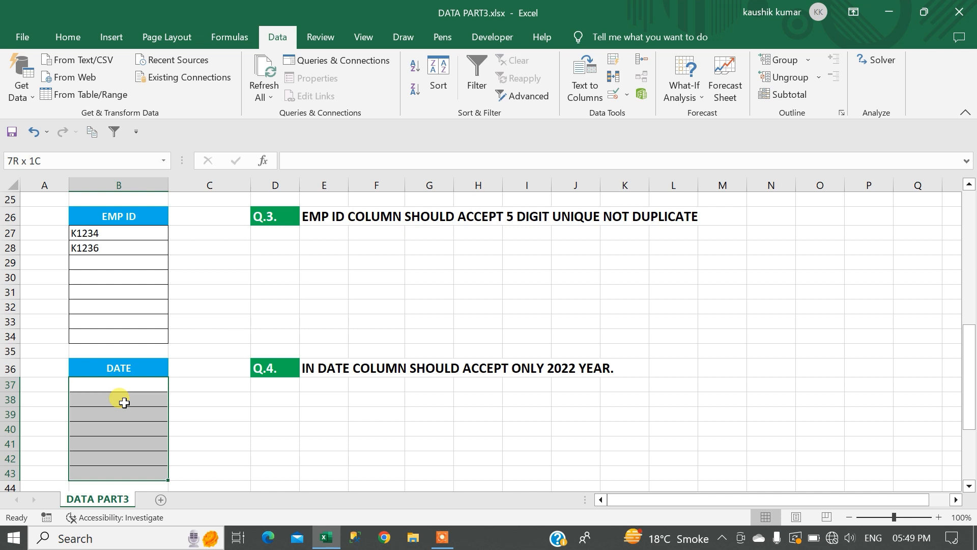
{"action": "left_click", "coordinate": [615, 96]}
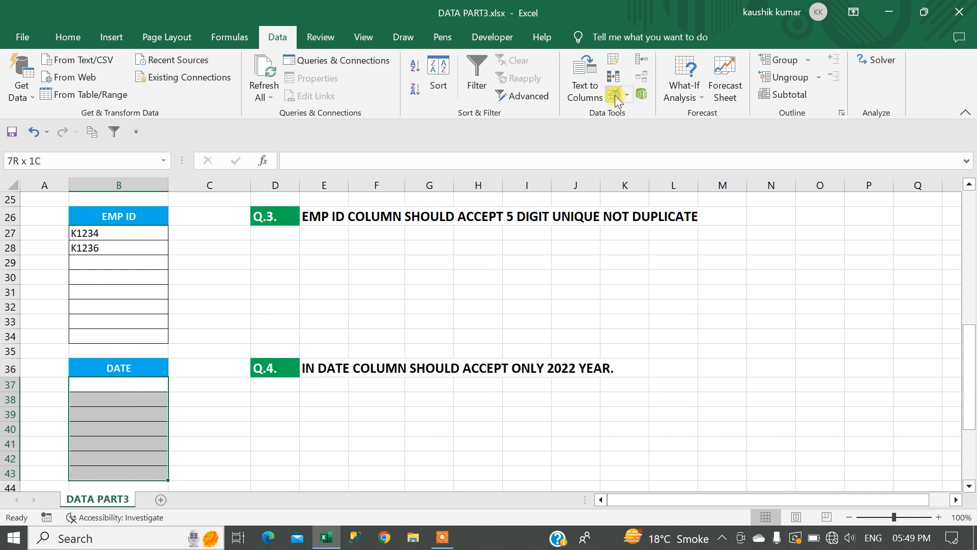
{"action": "left_click", "coordinate": [398, 304]}
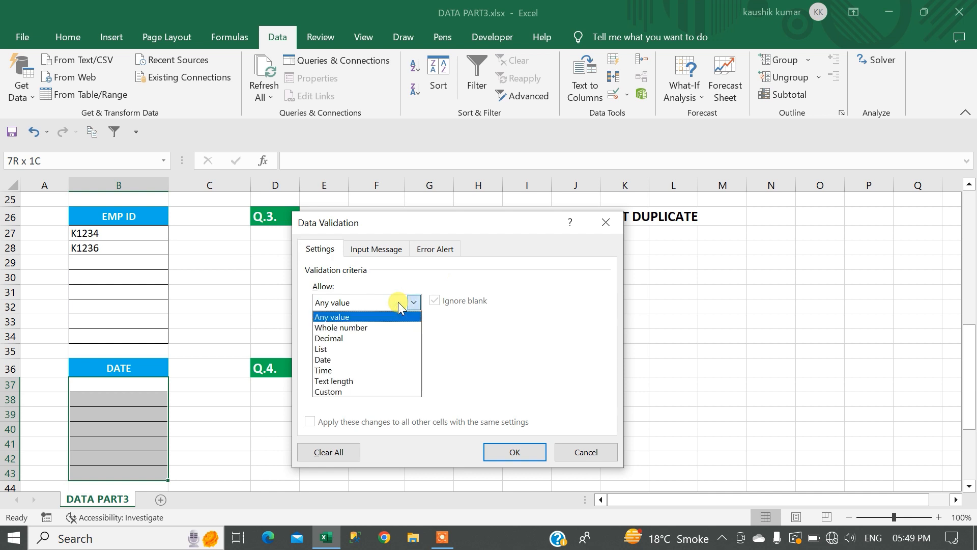
{"action": "left_click", "coordinate": [378, 362]}
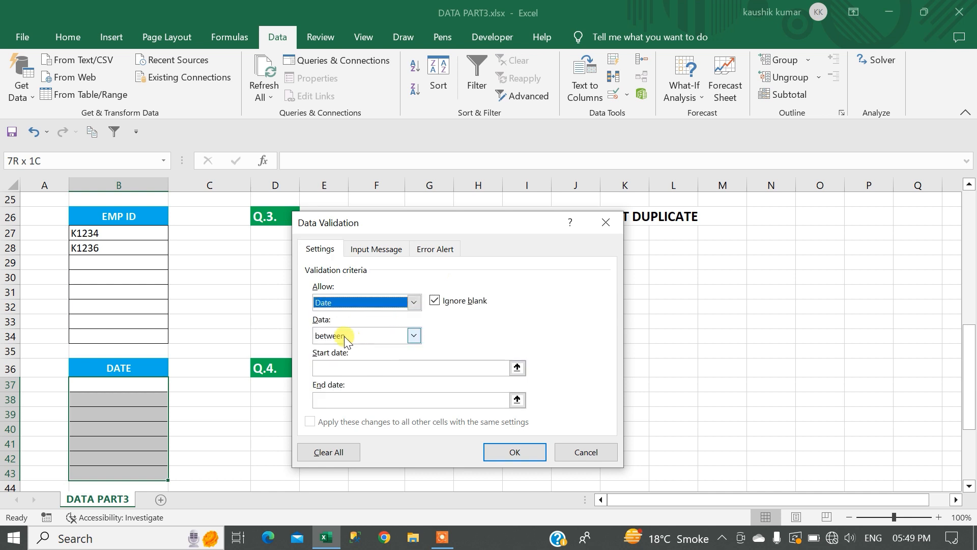
Step: Set the date validation's start date to 1/1/2022 and its end date to 31/12/2022
{"action": "left_click", "coordinate": [351, 367]}
{"action": "type", "text": "1/1"}
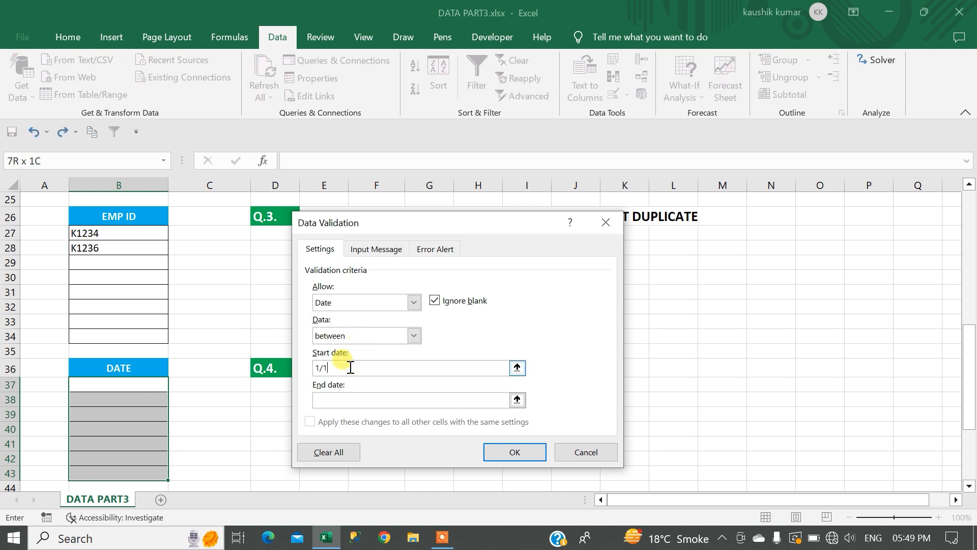
{"action": "type", "text": "/2022"}
{"action": "left_click", "coordinate": [344, 403]}
{"action": "type", "text": "31"}
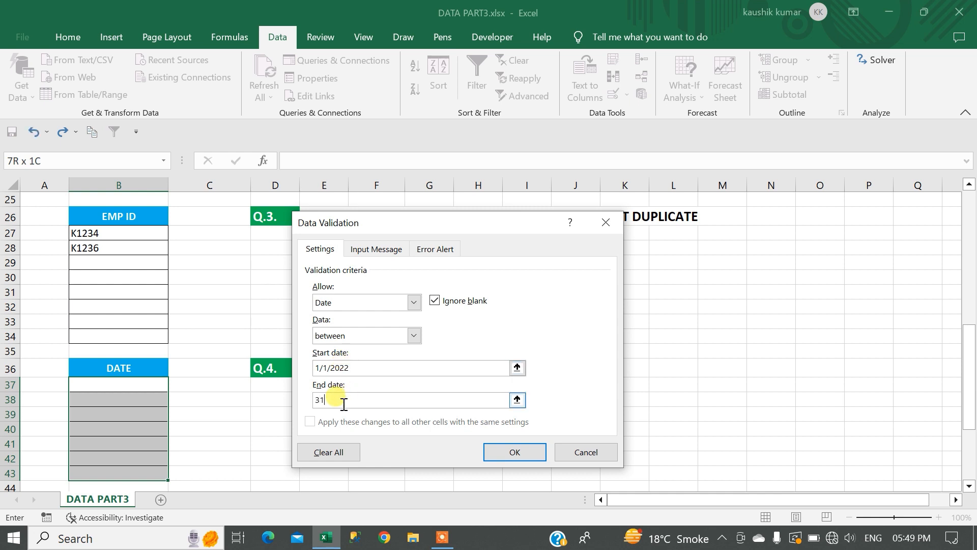
{"action": "type", "text": "/12/2022"}
Step: Review the rule's start and end dates, and clear all its criteria without applying the validation to B37:B43
{"action": "left_click_drag", "start_coordinate": [457, 224], "coordinate": [618, 196]}
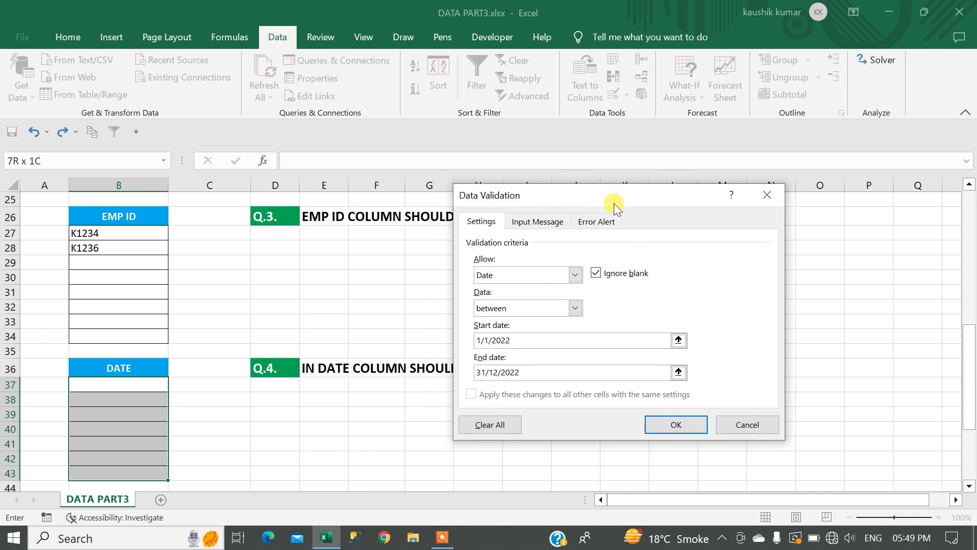
{"action": "left_click_drag", "start_coordinate": [520, 339], "coordinate": [471, 339]}
{"action": "left_click_drag", "start_coordinate": [532, 372], "coordinate": [473, 372]}
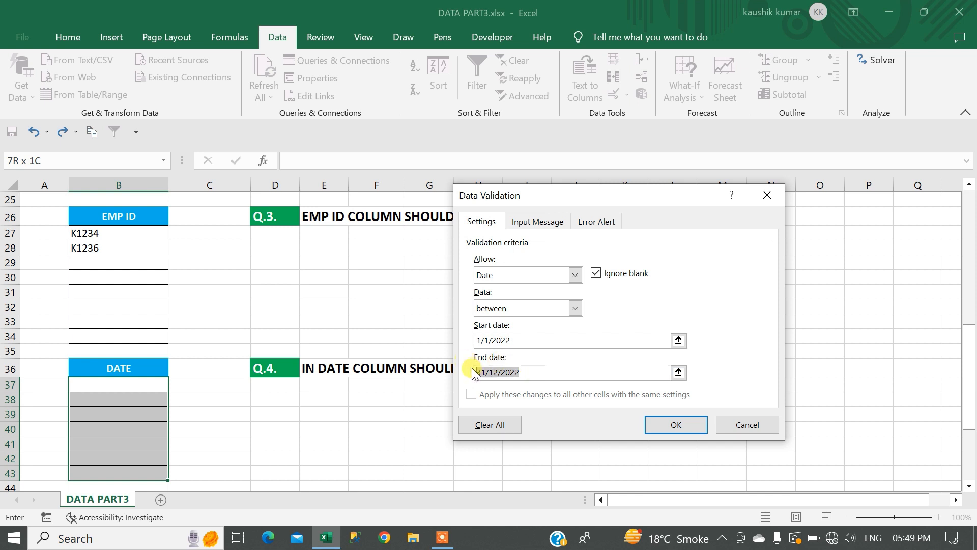
{"action": "double_click", "coordinate": [522, 337]}
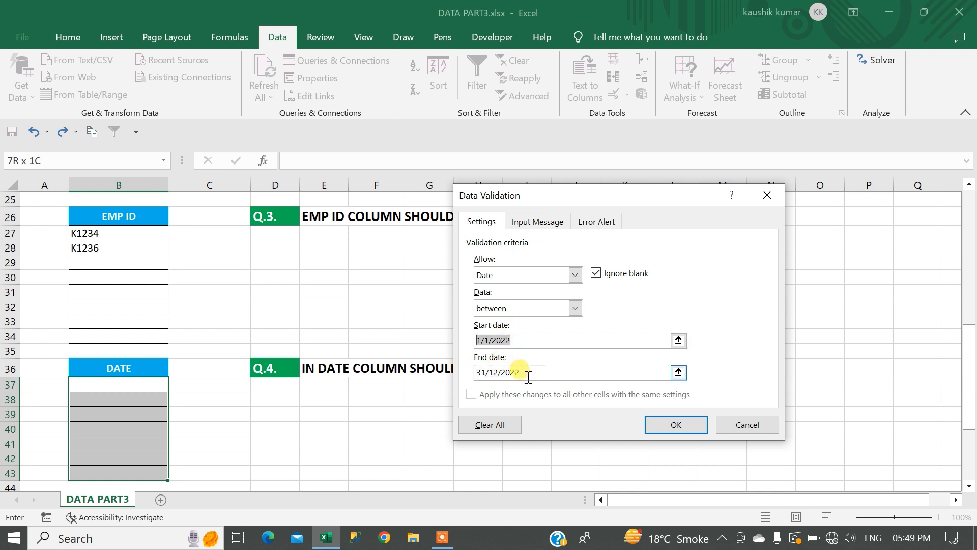
{"action": "left_click_drag", "start_coordinate": [525, 372], "coordinate": [471, 376]}
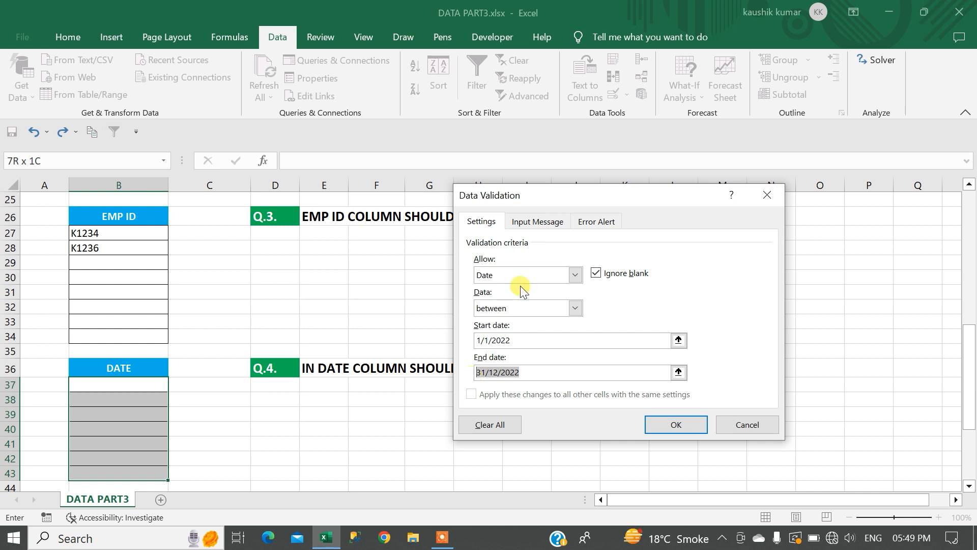
{"action": "left_click_drag", "start_coordinate": [552, 193], "coordinate": [460, 216]}
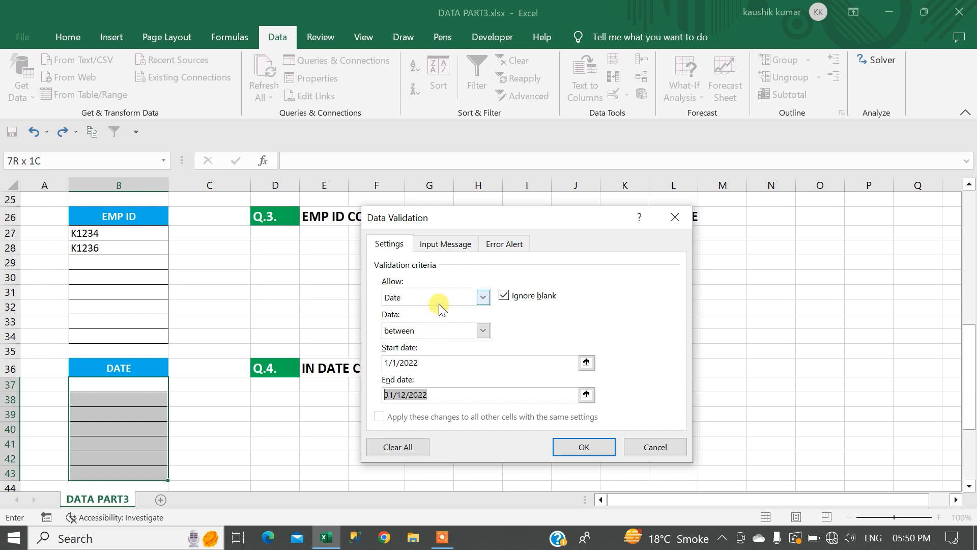
{"action": "left_click", "coordinate": [406, 446]}
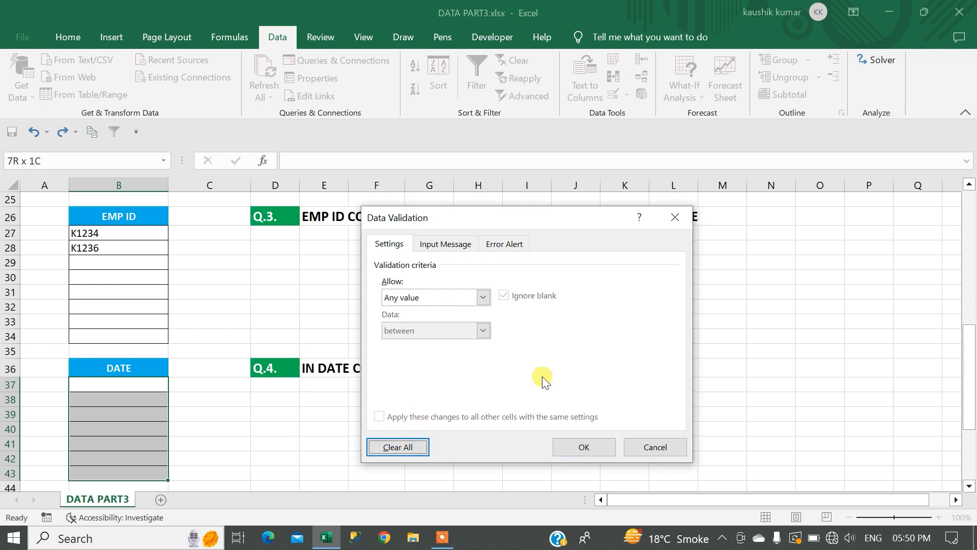
{"action": "left_click", "coordinate": [654, 447]}
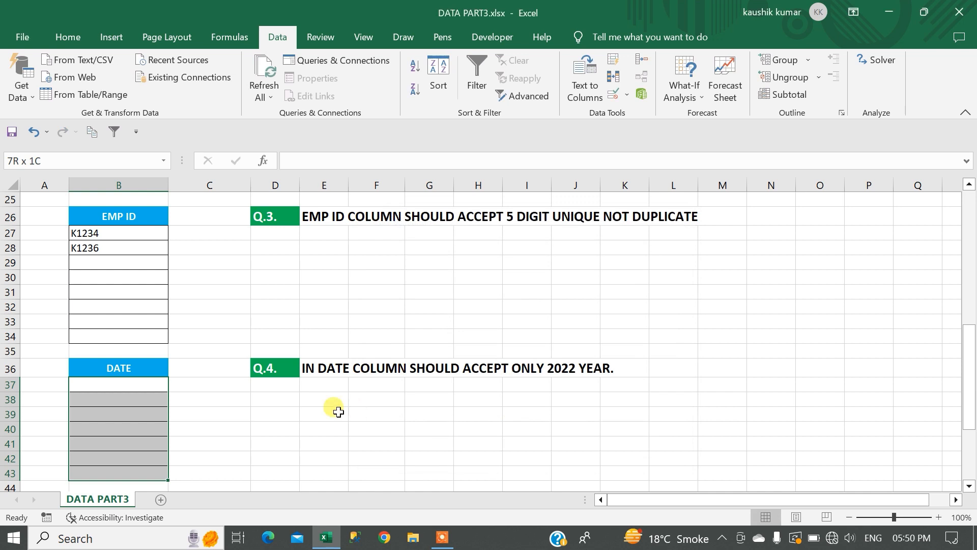
Step: Enter the sample date 24-12-2022 in E39 below the Q.4 requirement
{"action": "left_click", "coordinate": [305, 411]}
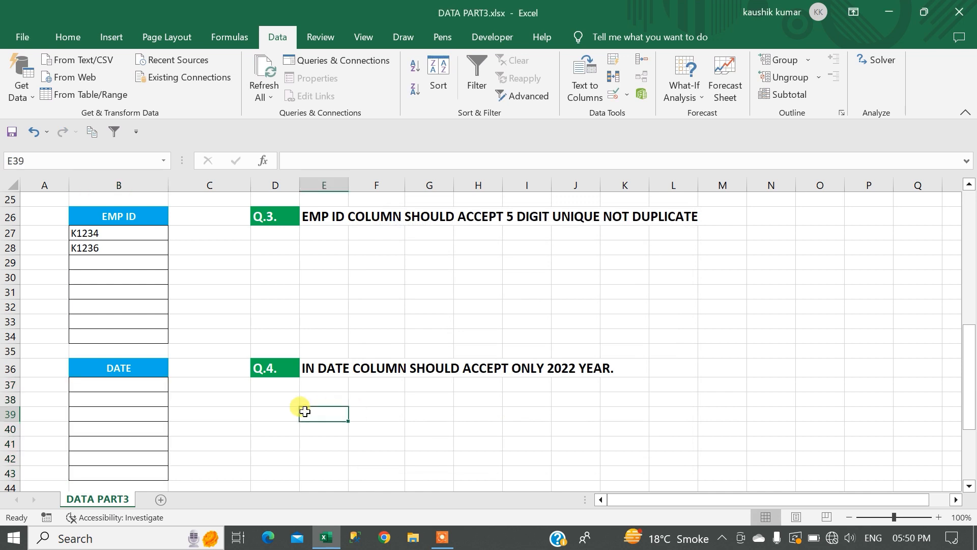
{"action": "type", "text": "24-12-2022"}
{"action": "key", "text": "Return"}
{"action": "key", "text": "Up"}
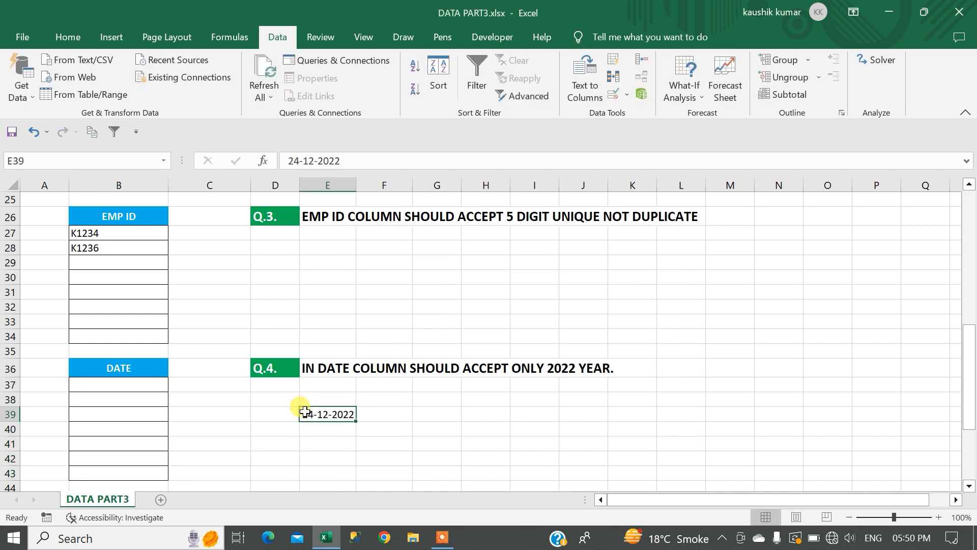
Step: Extract the year of the sample date in F39 with the formula =YEAR(E39)
{"action": "key", "text": "Right"}
{"action": "type", "text": "="}
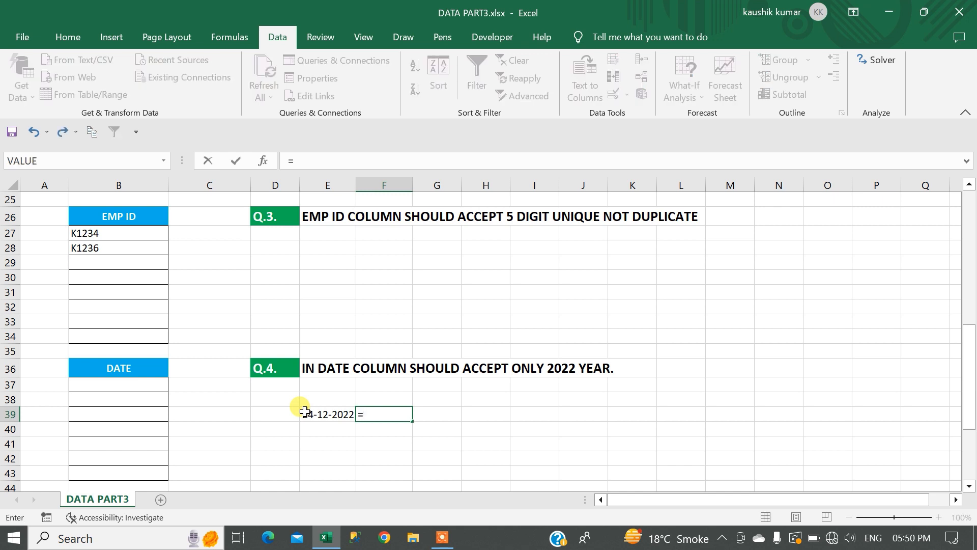
{"action": "type", "text": "YEAR("}
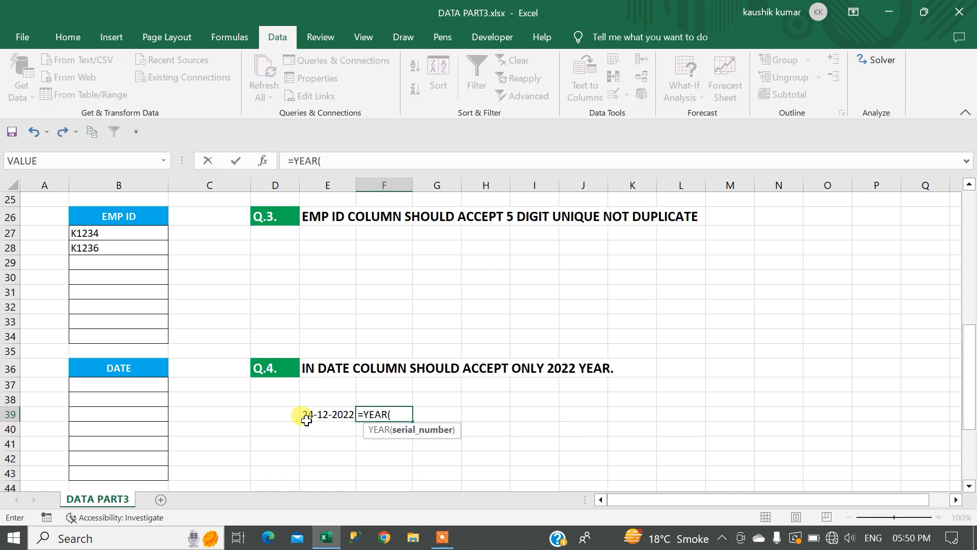
{"action": "left_click", "coordinate": [307, 413]}
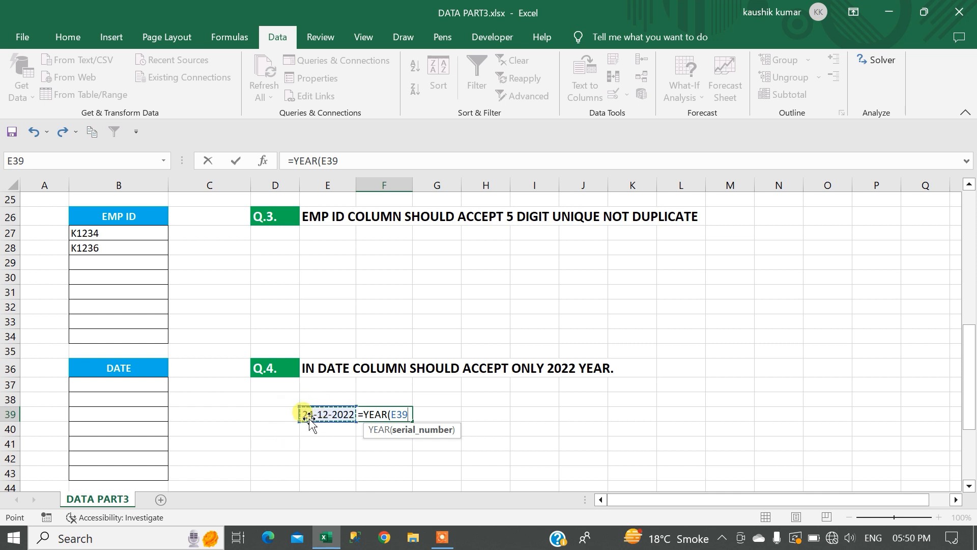
{"action": "type", "text": ")"}
{"action": "key", "text": "Return"}
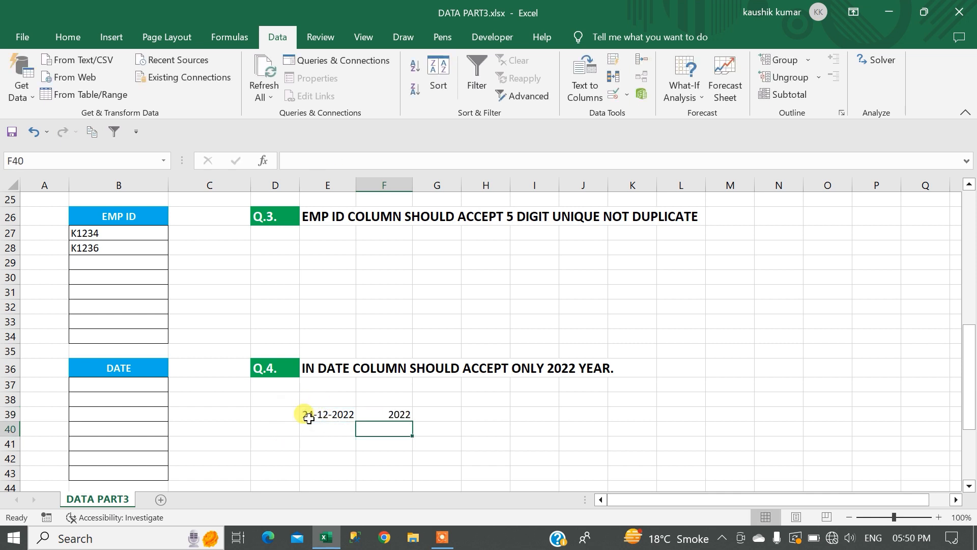
{"action": "left_click", "coordinate": [395, 414]}
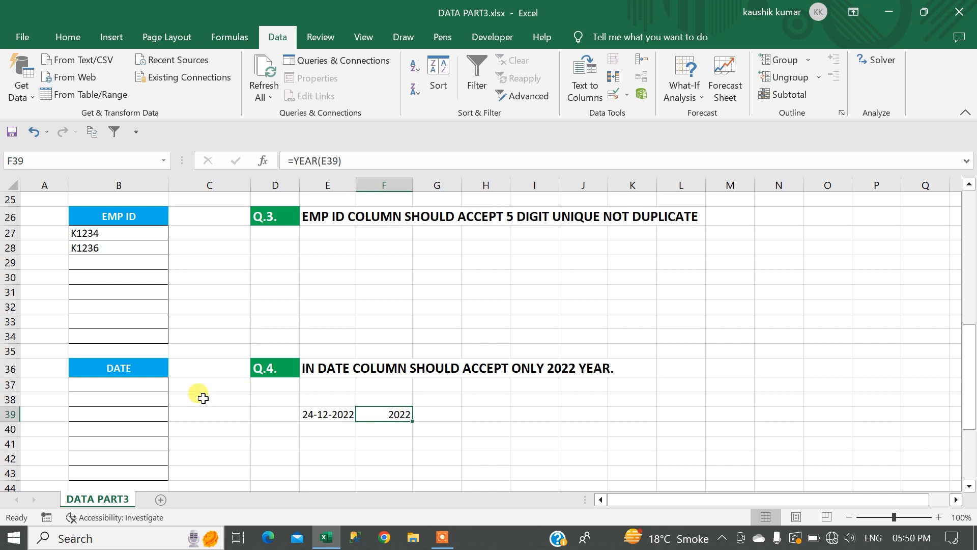
Step: Start a data validation rule for the Q.4 DATE cells B37:B43 with Custom as the allowed type
{"action": "left_click_drag", "start_coordinate": [130, 380], "coordinate": [141, 474]}
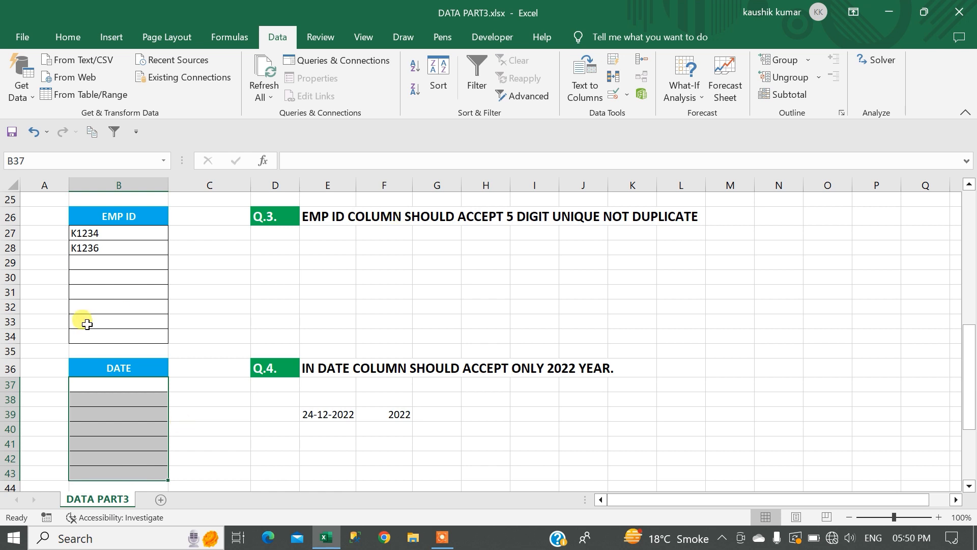
{"action": "left_click", "coordinate": [613, 94]}
{"action": "left_click", "coordinate": [432, 297]}
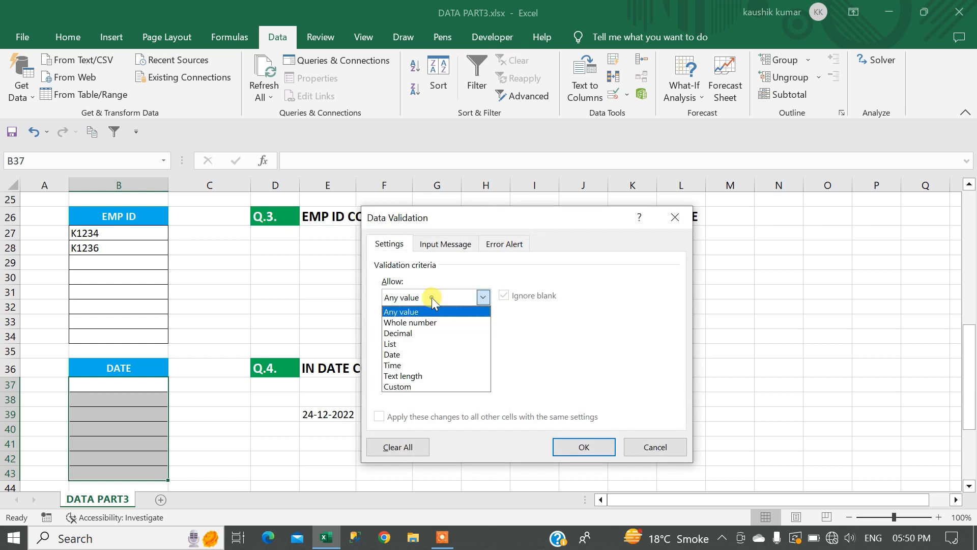
{"action": "left_click", "coordinate": [416, 384]}
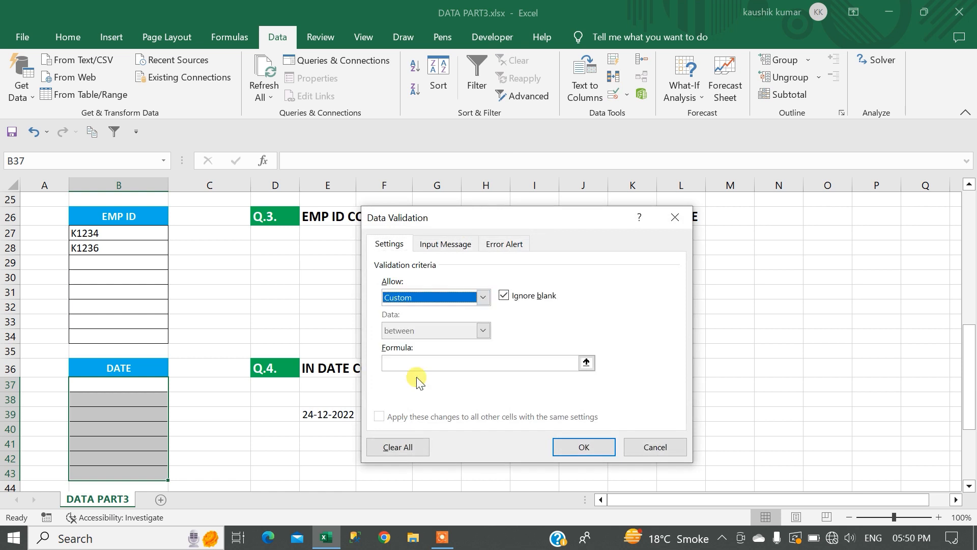
{"action": "left_click", "coordinate": [407, 364]}
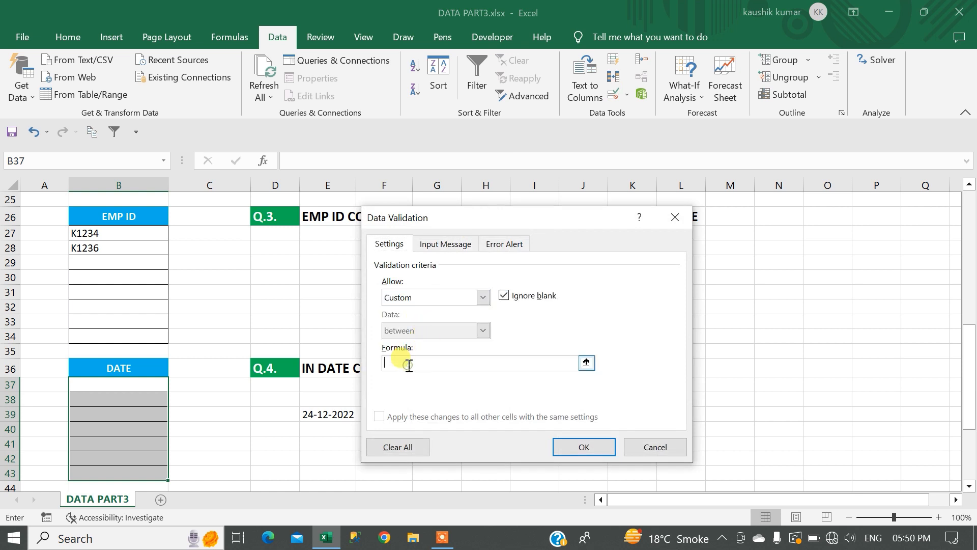
Step: Set the custom validation formula to =YEAR($B37)=2022 and apply the rule to the DATE cells
{"action": "type", "text": "=YEAR"}
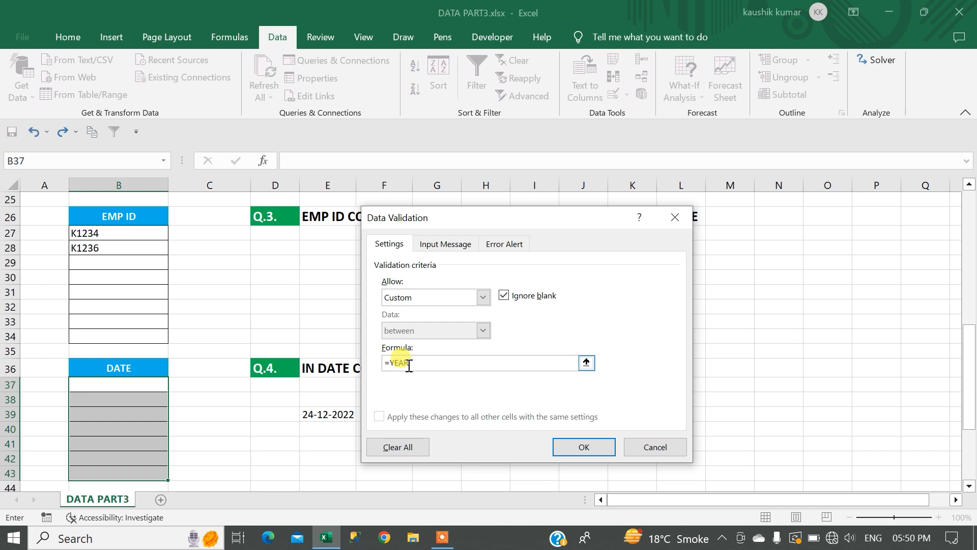
{"action": "type", "text": "("}
{"action": "left_click", "coordinate": [126, 393]}
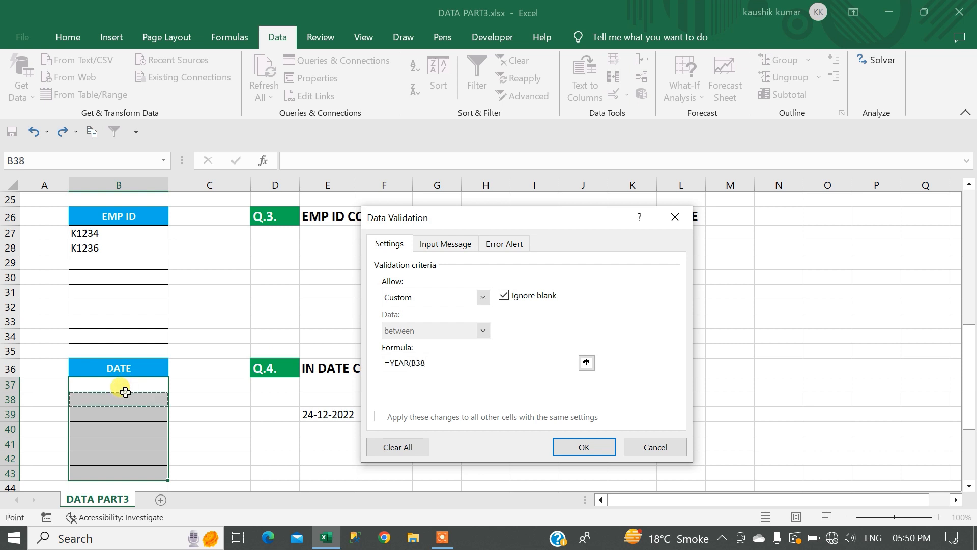
{"action": "left_click", "coordinate": [124, 387]}
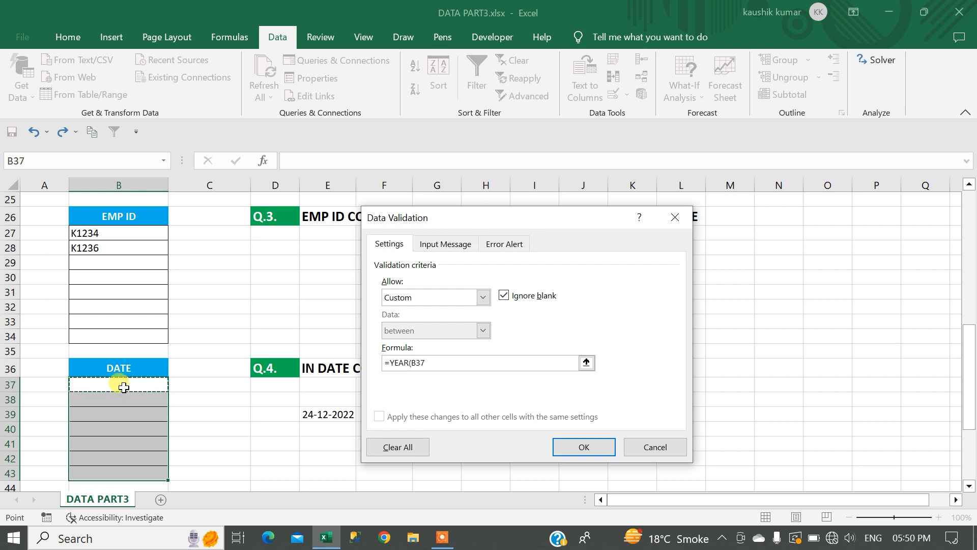
{"action": "key", "text": "F4"}
{"action": "key", "text": "F4"}
{"action": "key", "text": "F4"}
{"action": "type", "text": ")"}
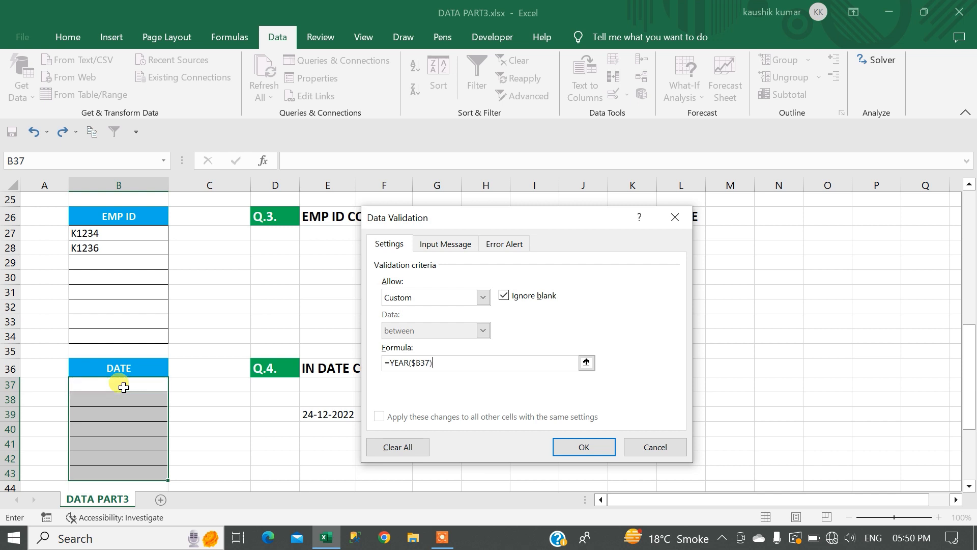
{"action": "type", "text": "=2022"}
{"action": "left_click", "coordinate": [574, 446]}
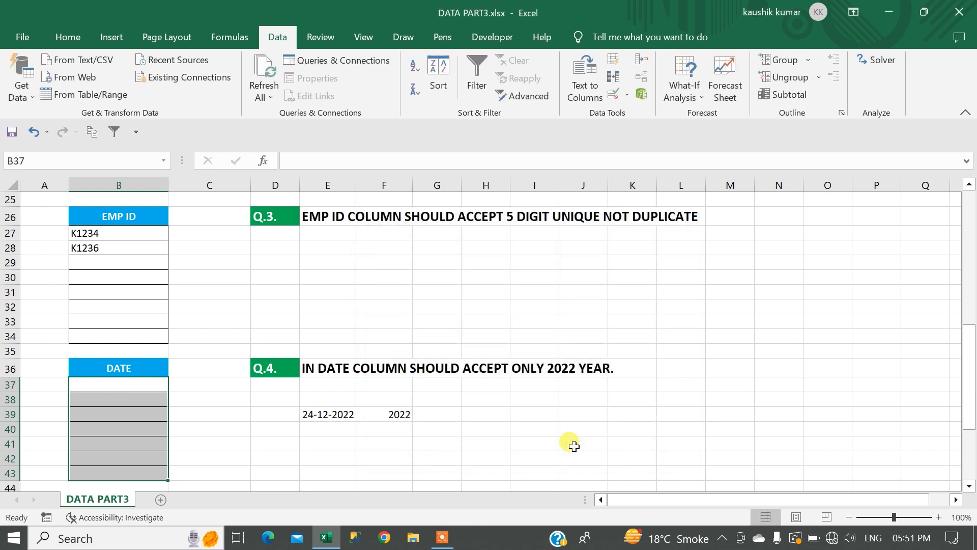
Step: Test the year rule by entering 1/1/2022 in B37 and 15/7/2022 in B38
{"action": "type", "text": "1/1/"}
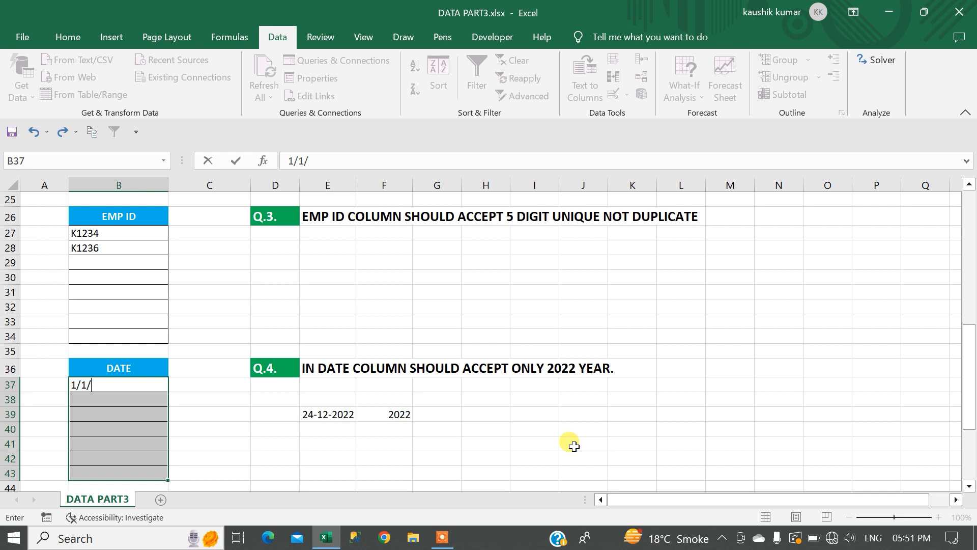
{"action": "type", "text": "2022"}
{"action": "key", "text": "Return"}
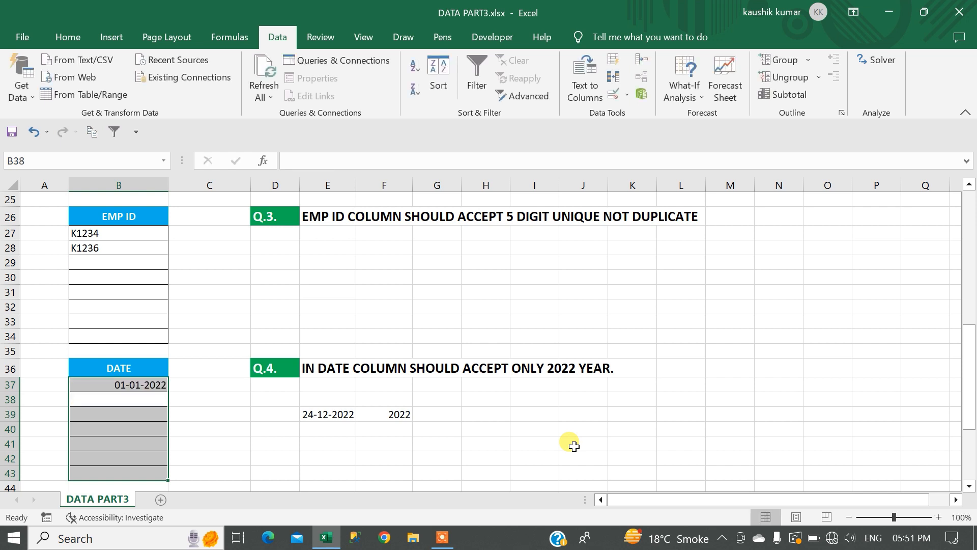
{"action": "type", "text": "15/7/2022"}
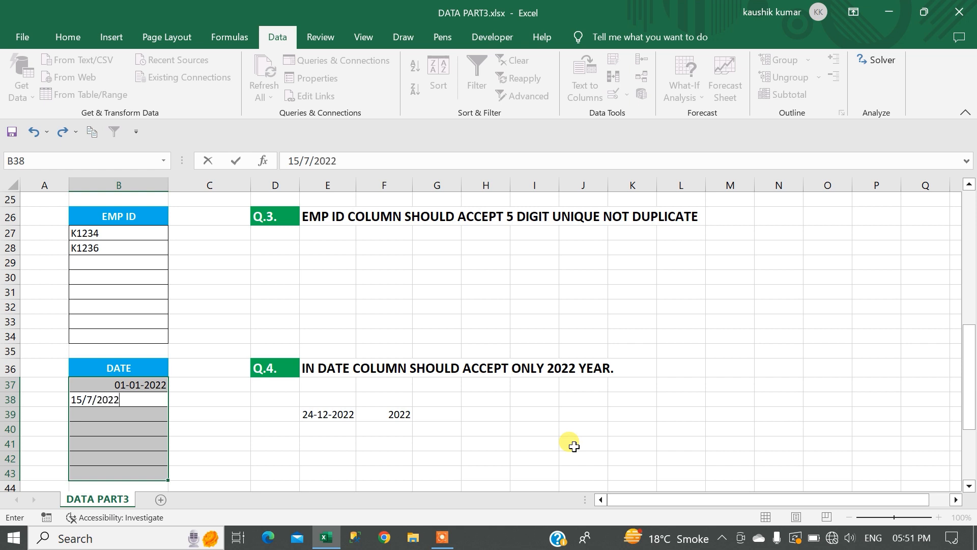
{"action": "key", "text": "Return"}
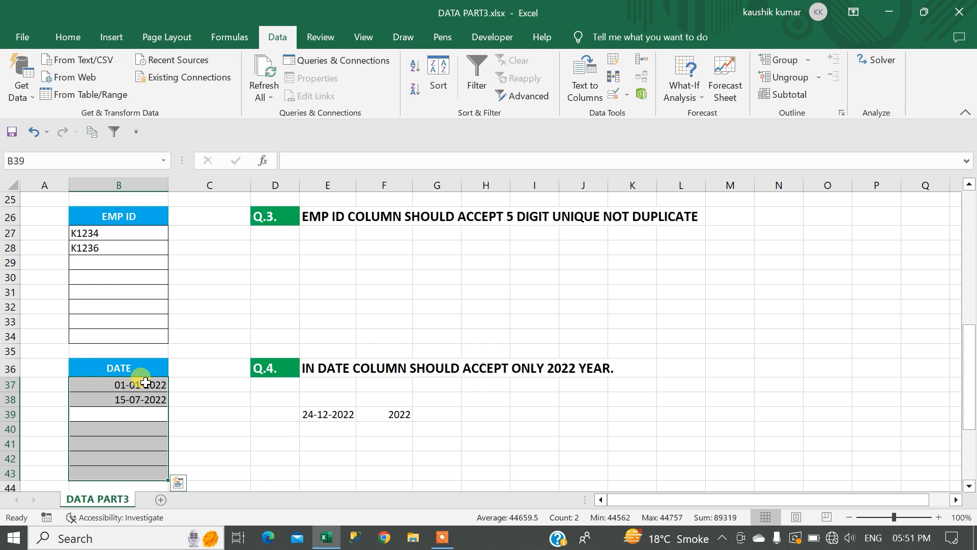
Step: Try to enter the out-of-year date 22/8/2021 in B39 and cancel the entry
{"action": "type", "text": "22/"}
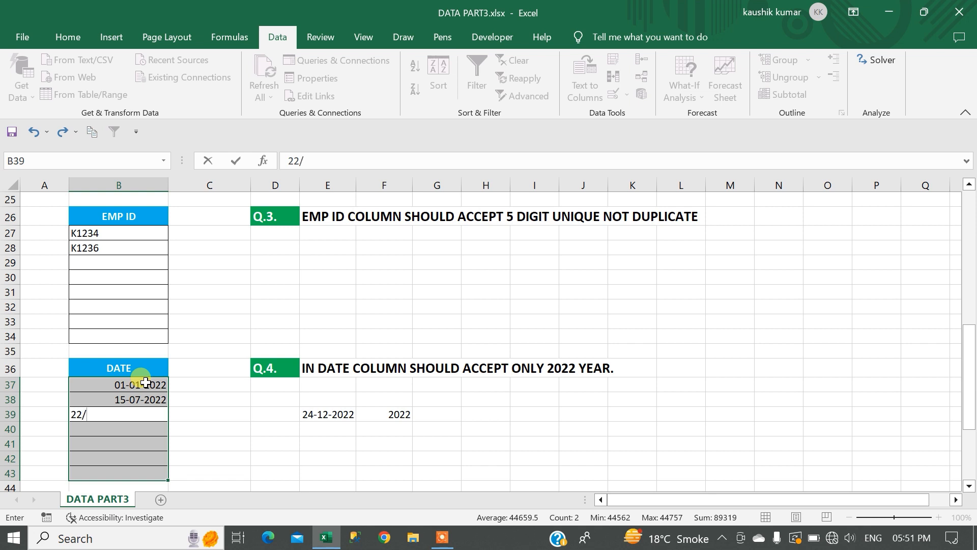
{"action": "type", "text": "8/"}
{"action": "type", "text": "2"}
{"action": "type", "text": "022"}
{"action": "key", "text": "BackSpace"}
{"action": "type", "text": "1"}
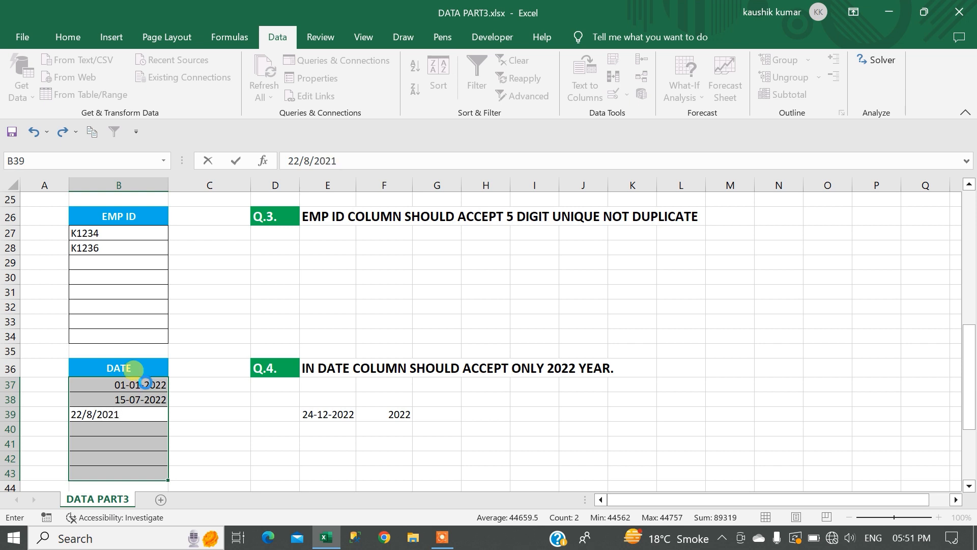
{"action": "key", "text": "Return"}
{"action": "key", "text": "Tab"}
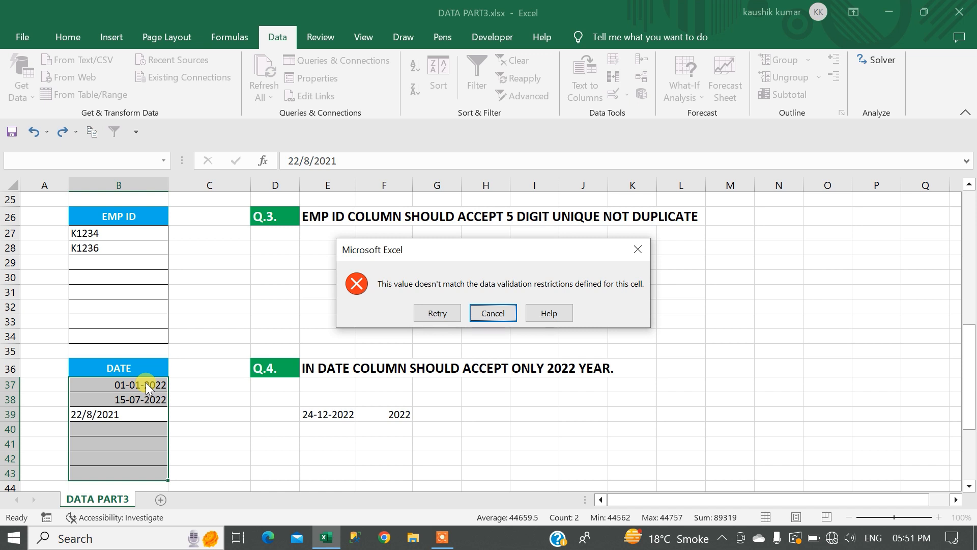
{"action": "key", "text": "Return"}
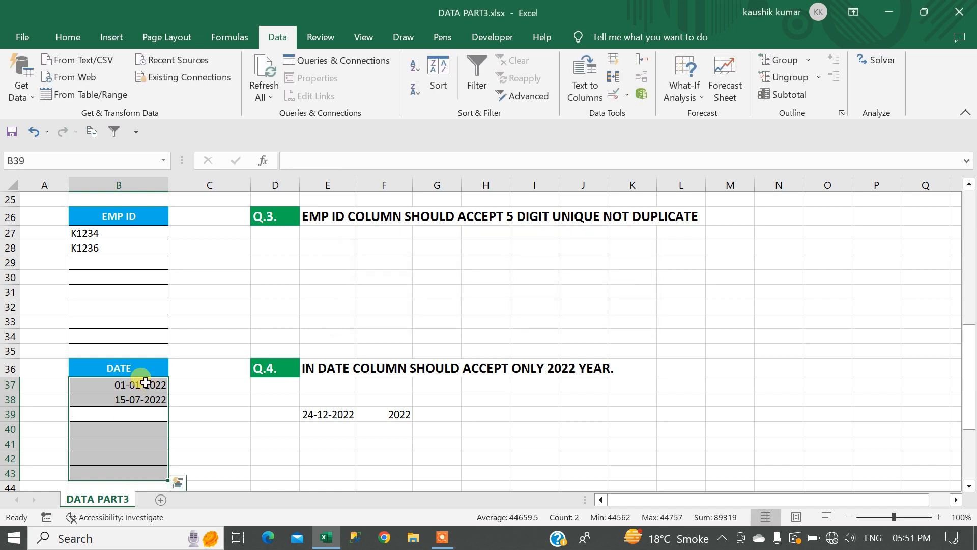
Step: Start a data validation rule for the Q.5 PUT NUMBER cells B46:B52 with Whole number as the allowed type
{"action": "key", "text": "Up"}
{"action": "key", "text": "Up"}
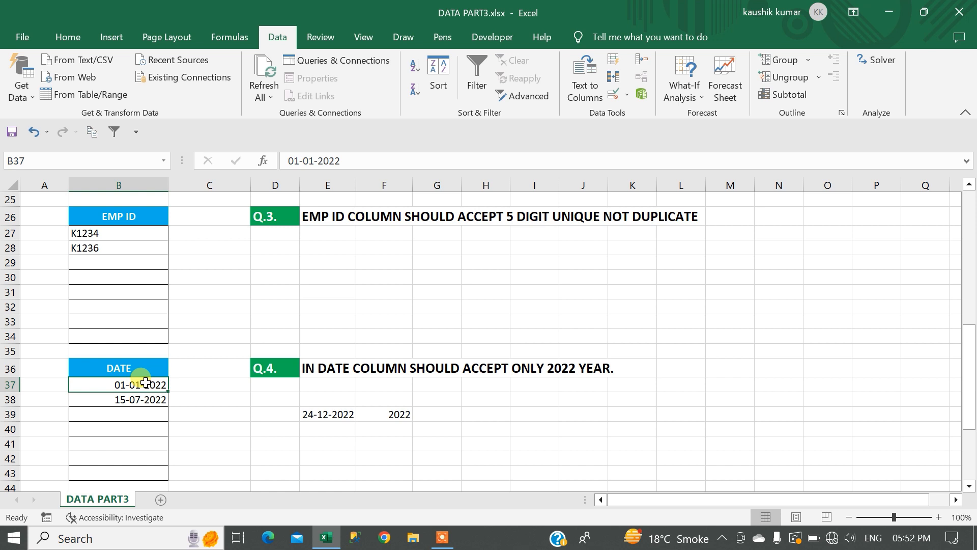
{"action": "key", "text": "Down"}
{"action": "key", "text": "Down"}
{"action": "key", "text": "Down"}
{"action": "key", "text": "Down"}
{"action": "key", "text": "Down"}
{"action": "key", "text": "Down"}
{"action": "key", "text": "Down"}
{"action": "key", "text": "Down"}
{"action": "key", "text": "Down"}
{"action": "key", "text": "Down"}
{"action": "key", "text": "Down"}
{"action": "key", "text": "Down"}
{"action": "key", "text": "Down"}
{"action": "key", "text": "Down"}
{"action": "key", "text": "Down"}
{"action": "key", "text": "Up"}
{"action": "key", "text": "Up"}
{"action": "key", "text": "Up"}
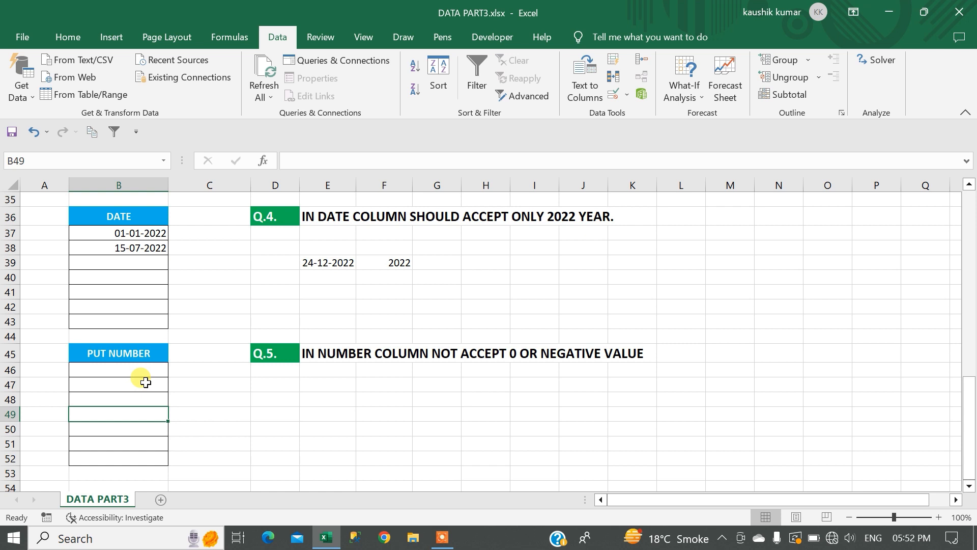
{"action": "key", "text": "Up"}
{"action": "key", "text": "Up"}
{"action": "key", "text": "Up"}
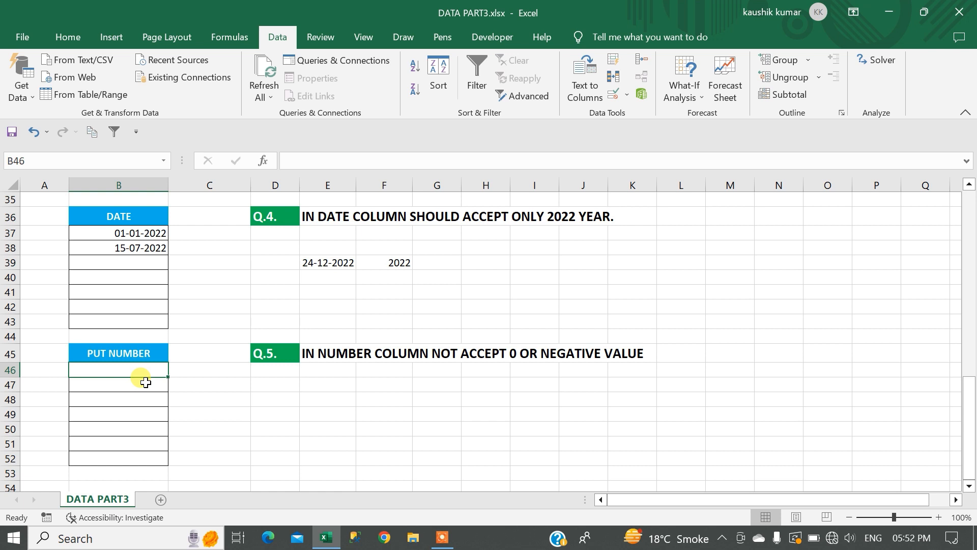
{"action": "key", "text": "shift+Down"}
{"action": "key", "text": "shift+Down"}
{"action": "key", "text": "shift+Down"}
{"action": "key", "text": "shift+Down"}
{"action": "key", "text": "shift+Down"}
{"action": "key", "text": "shift+Down"}
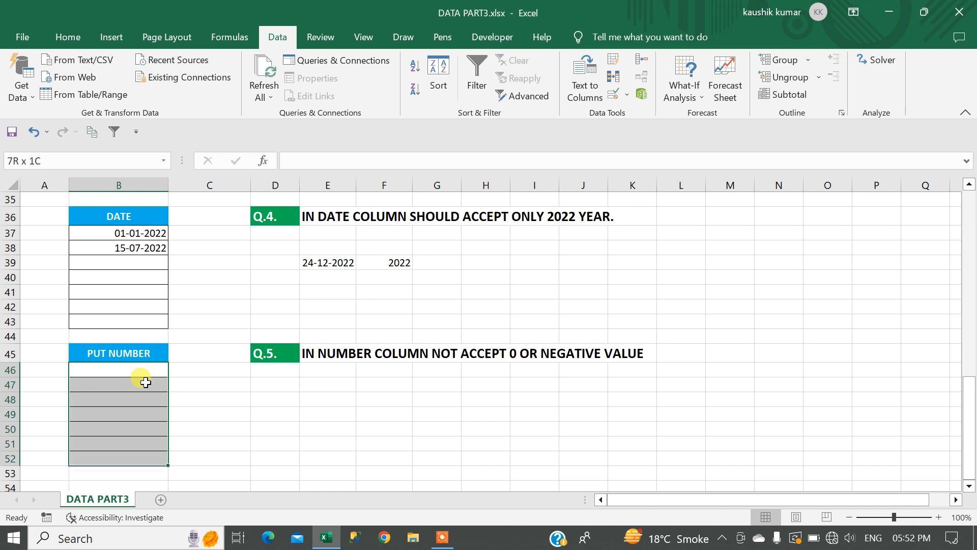
{"action": "left_click", "coordinate": [612, 102]}
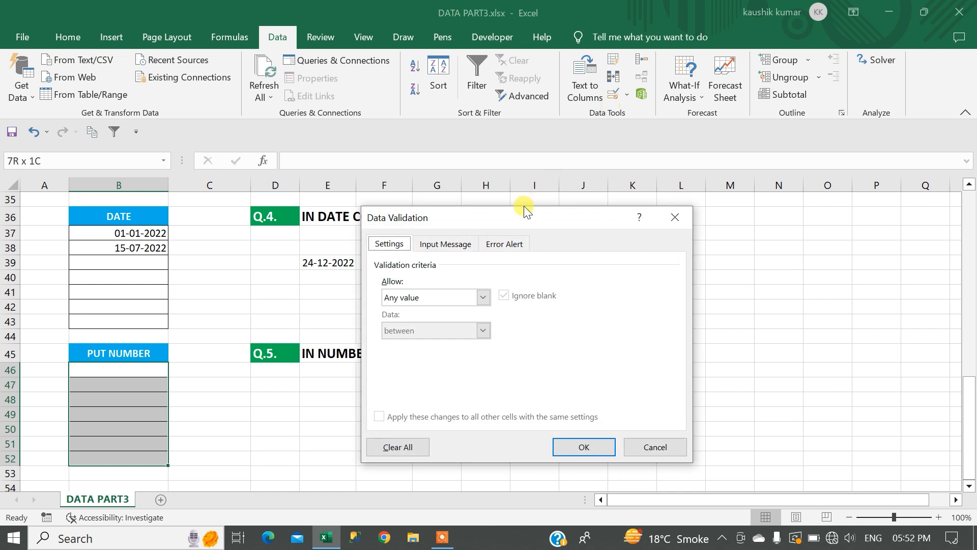
{"action": "left_click_drag", "start_coordinate": [503, 222], "coordinate": [697, 161]}
{"action": "left_click", "coordinate": [649, 237]}
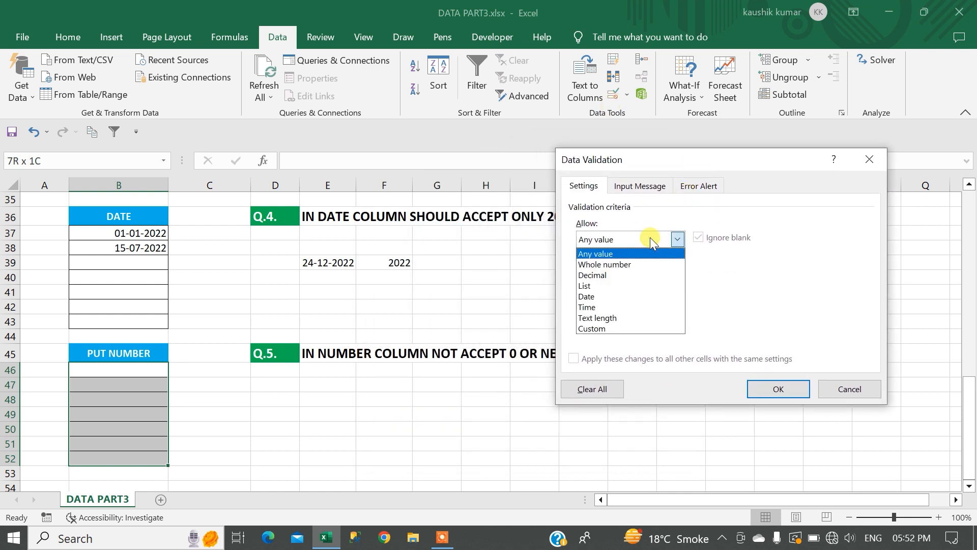
{"action": "left_click", "coordinate": [636, 263]}
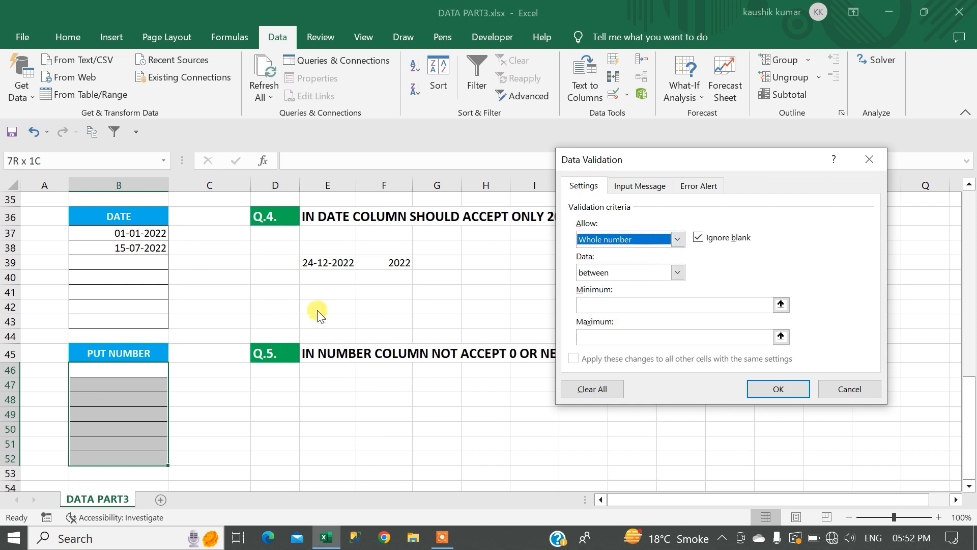
{"action": "left_click", "coordinate": [637, 235]}
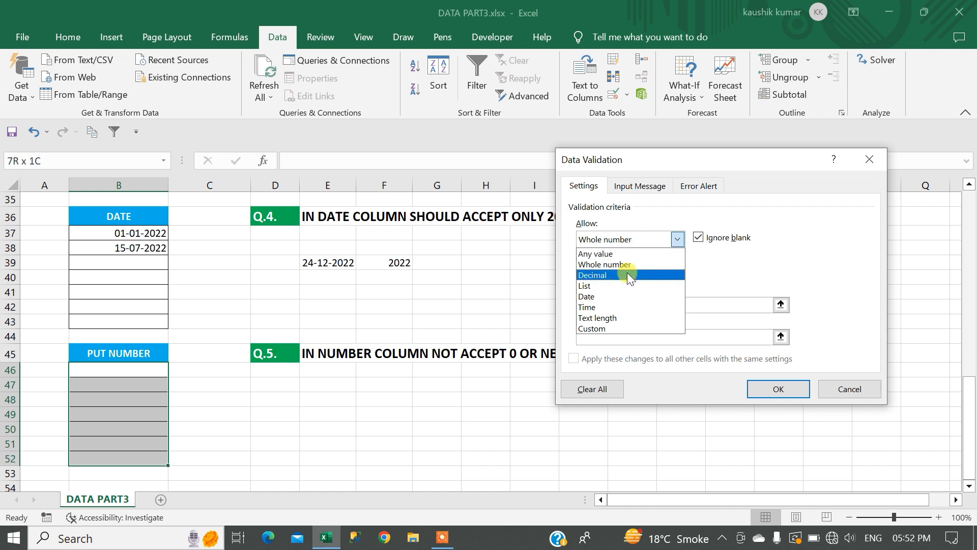
{"action": "left_click", "coordinate": [624, 264]}
{"action": "left_click", "coordinate": [624, 266]}
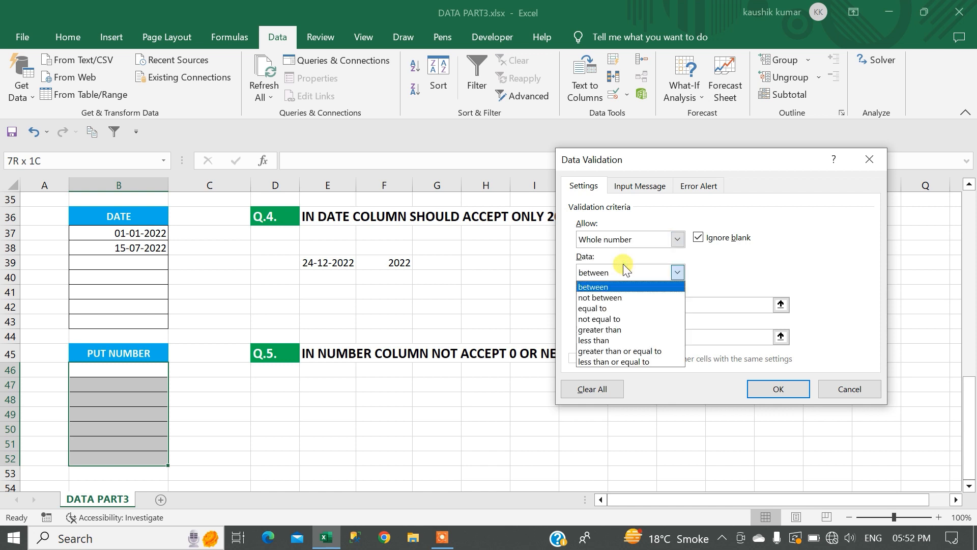
{"action": "left_click", "coordinate": [631, 238]}
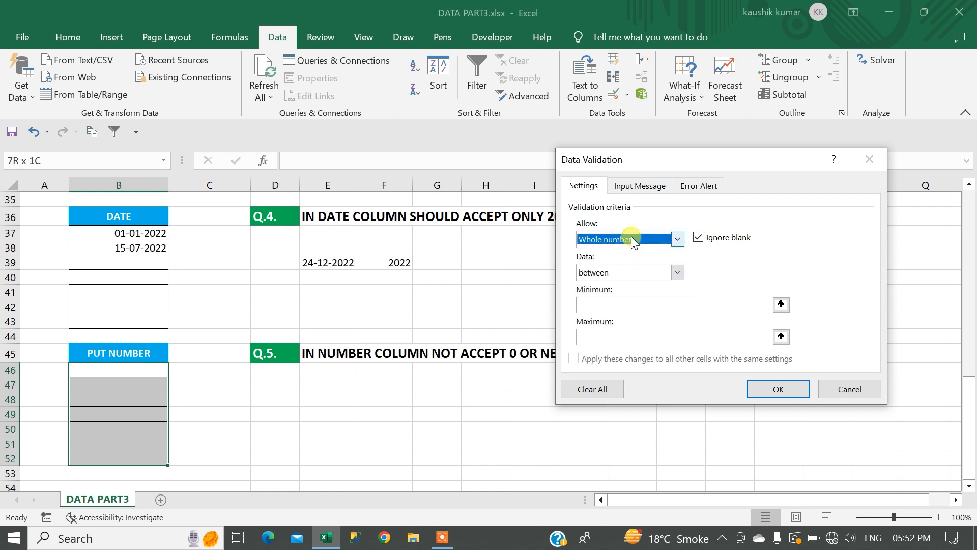
Step: Set the whole-number rule's condition to greater than with a minimum of 0
{"action": "left_click", "coordinate": [642, 274]}
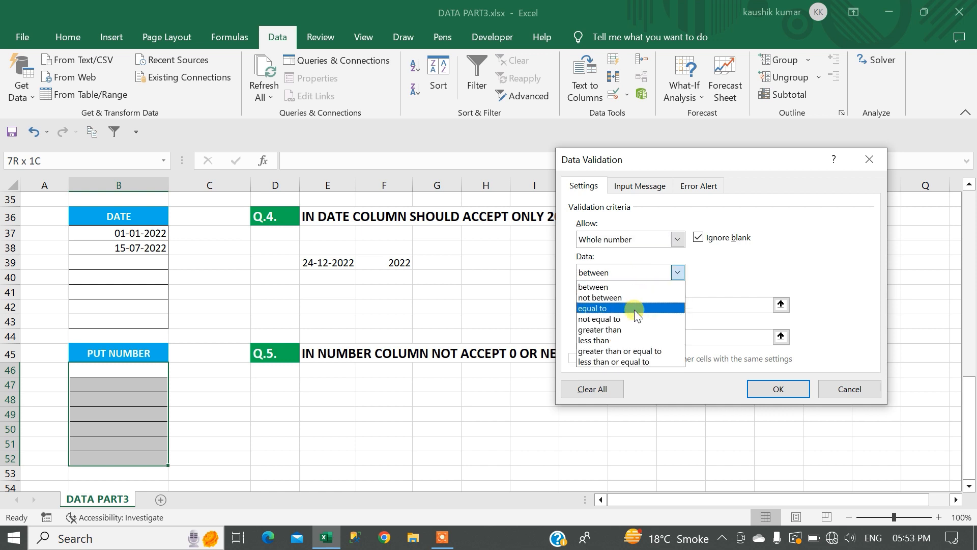
{"action": "left_click", "coordinate": [631, 328]}
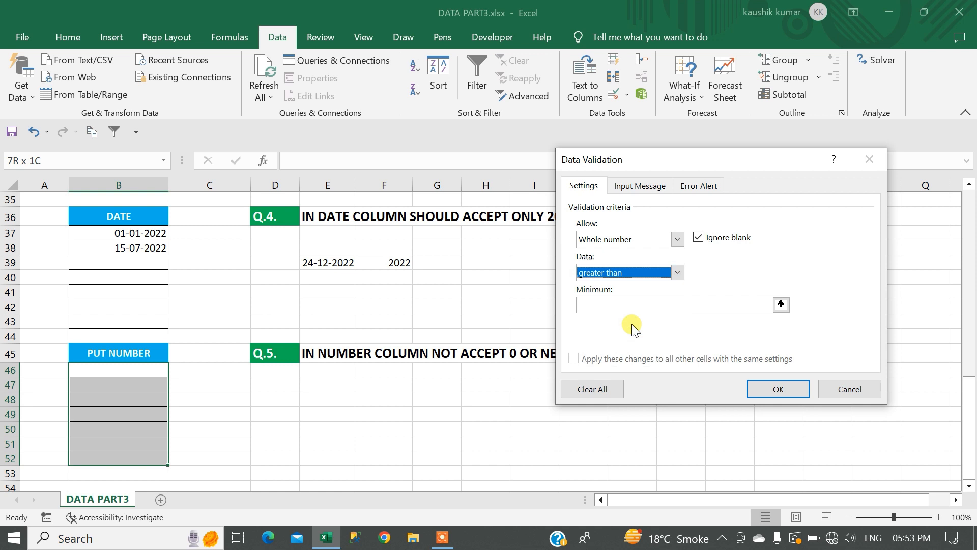
{"action": "left_click", "coordinate": [618, 304]}
{"action": "type", "text": "0"}
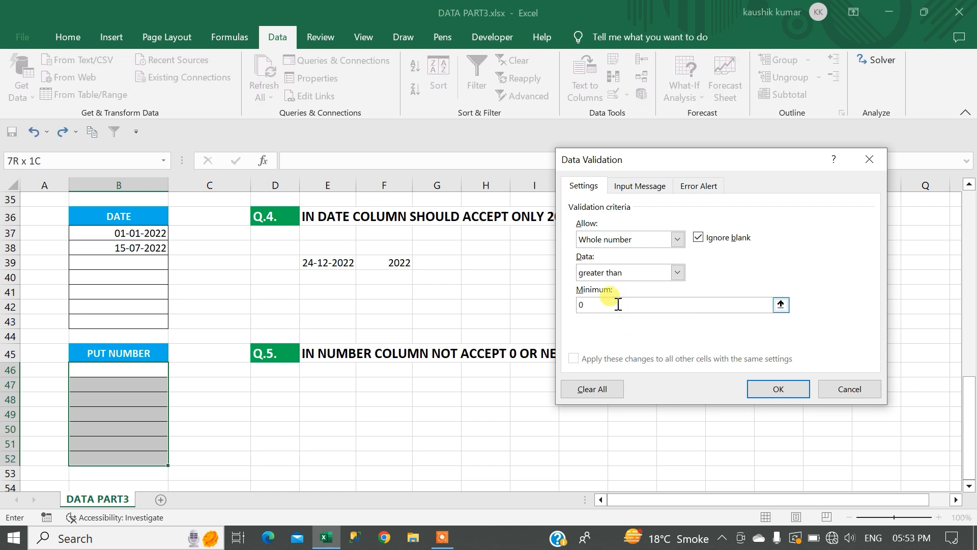
Step: Apply the whole-number rule and try to enter 0 and -3 in B46, cancelling each entry
{"action": "left_click", "coordinate": [776, 385]}
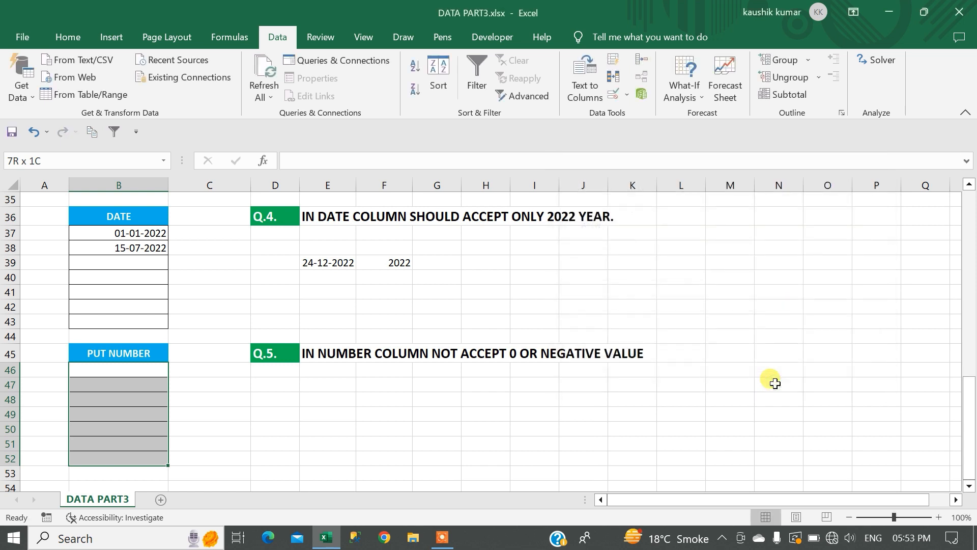
{"action": "left_click", "coordinate": [119, 373]}
{"action": "type", "text": "0"}
{"action": "key", "text": "Return"}
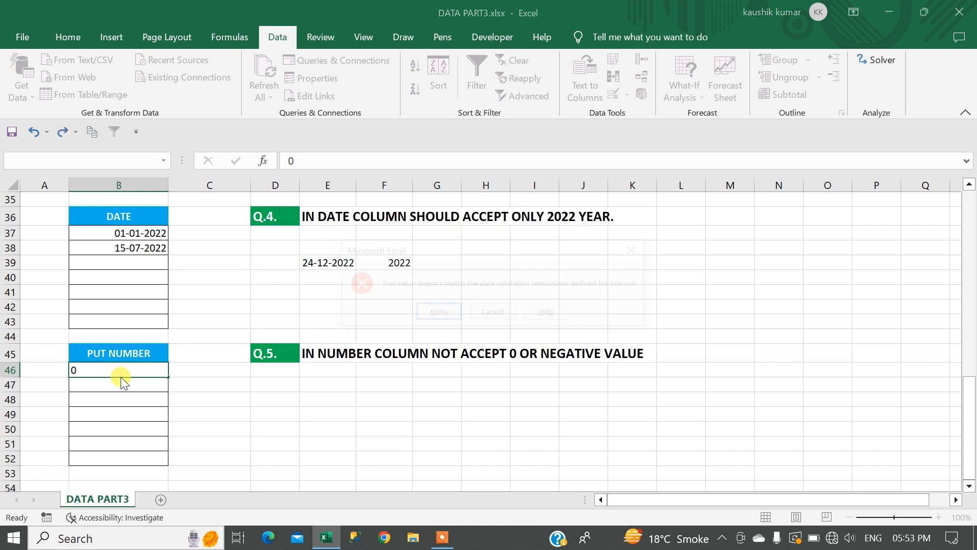
{"action": "key", "text": "Tab"}
{"action": "key", "text": "Return"}
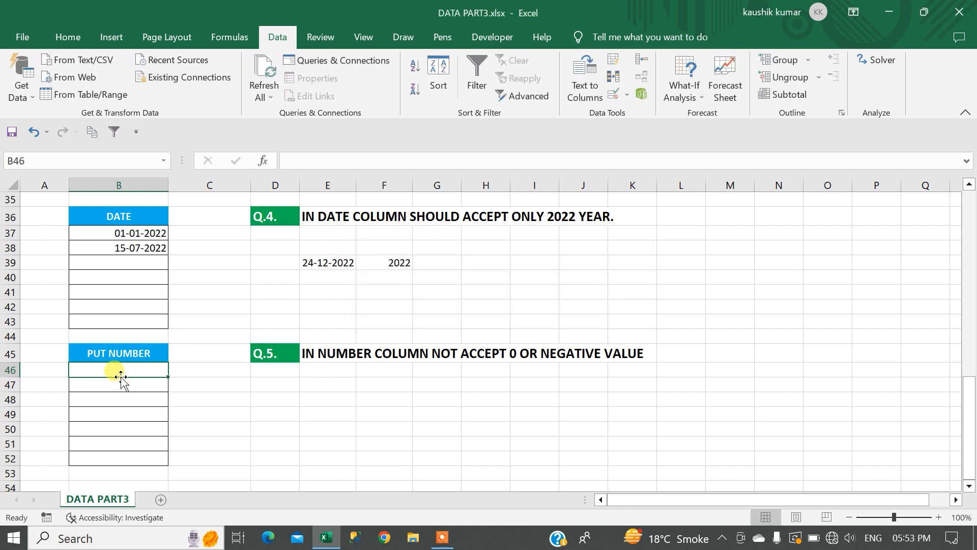
{"action": "type", "text": "-3"}
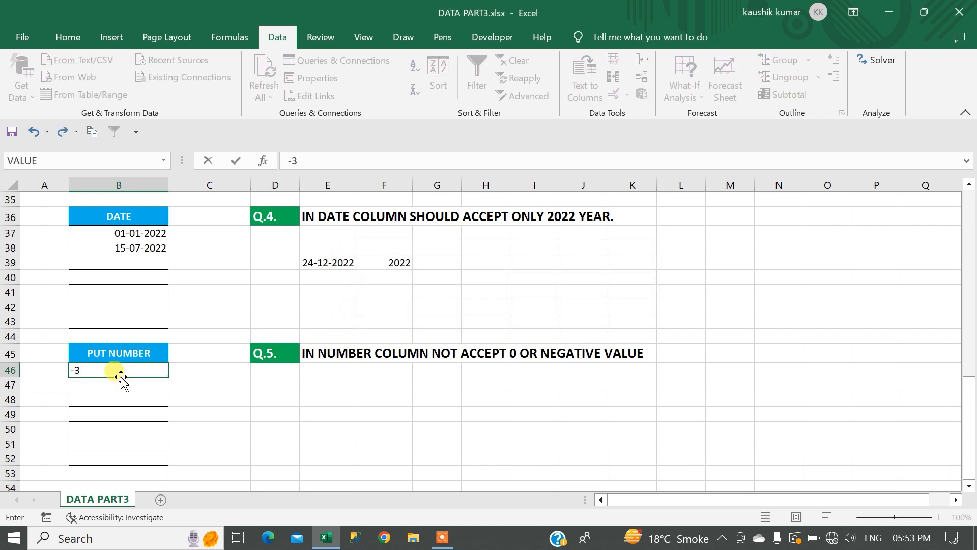
{"action": "key", "text": "Return"}
{"action": "key", "text": "Tab"}
{"action": "key", "text": "Return"}
Step: Test the whole-number rule by entering 1, 2, 3, 100 and 100000 in B46:B50
{"action": "type", "text": "1"}
{"action": "key", "text": "Return"}
{"action": "type", "text": "2"}
{"action": "key", "text": "Return"}
{"action": "type", "text": "3"}
{"action": "key", "text": "Return"}
{"action": "type", "text": "100"}
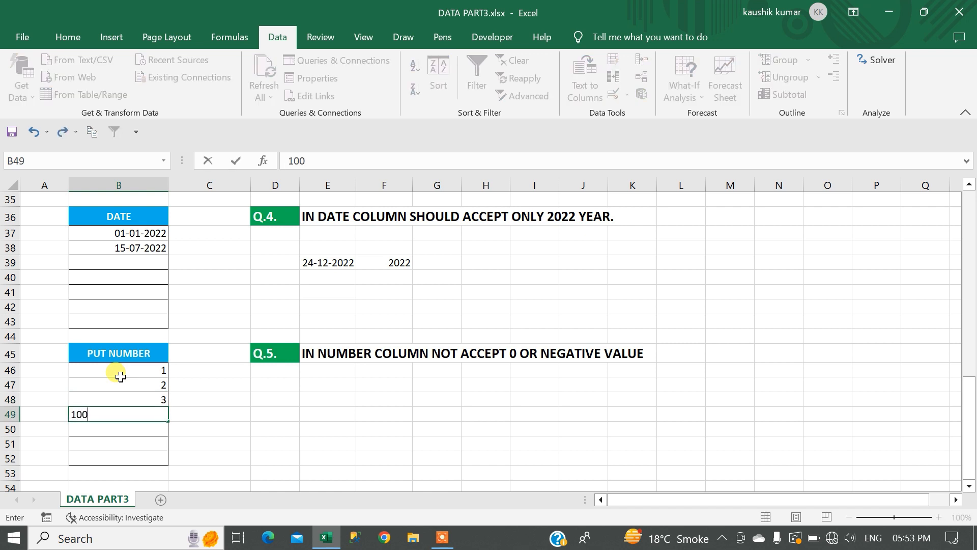
{"action": "key", "text": "Return"}
{"action": "type", "text": "100000"}
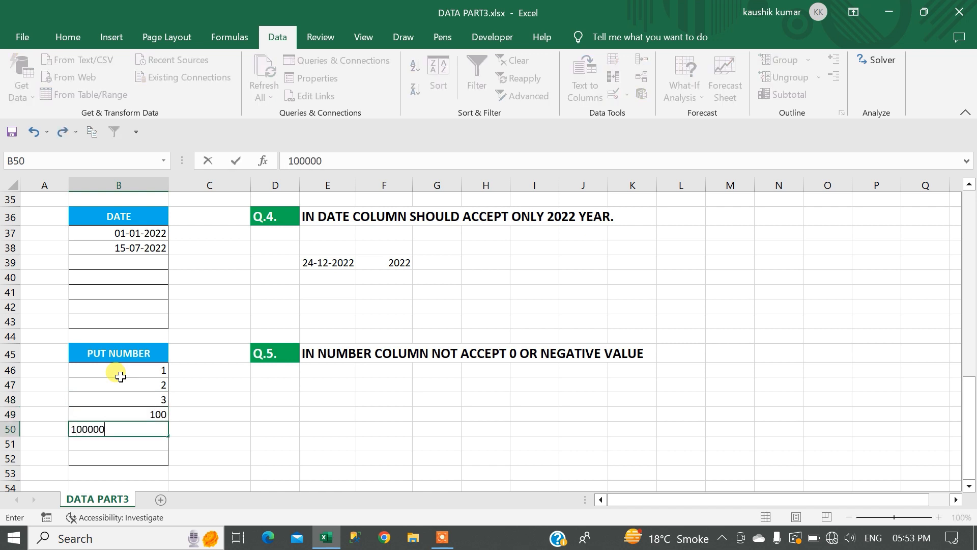
{"action": "key", "text": "Return"}
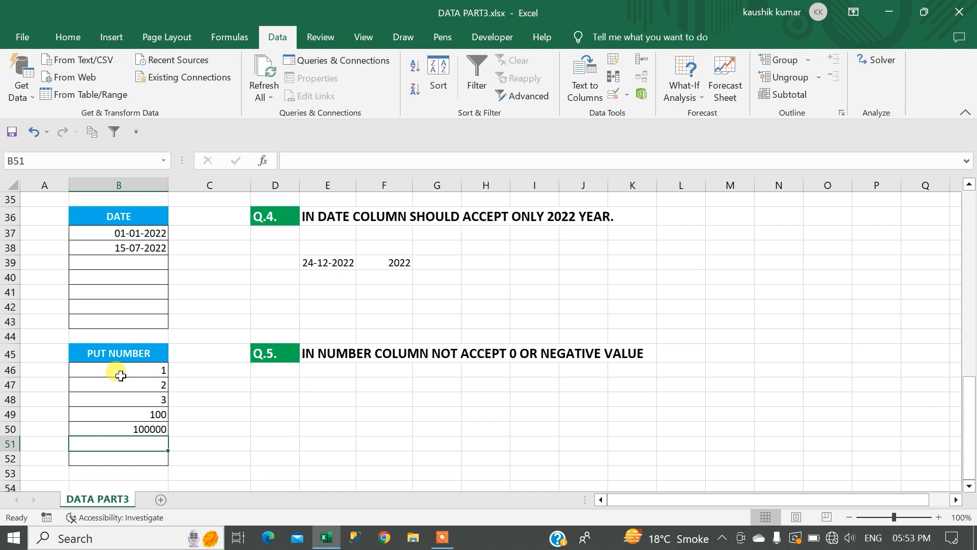
Step: Clear the data validation rule from B46:B52 and delete the test numbers in those cells
{"action": "left_click_drag", "start_coordinate": [118, 371], "coordinate": [126, 457]}
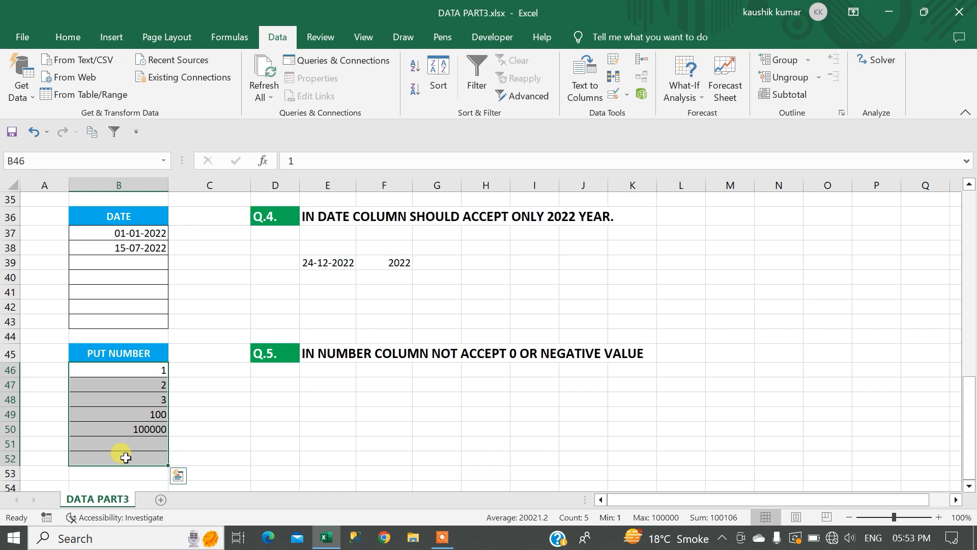
{"action": "left_click", "coordinate": [612, 95]}
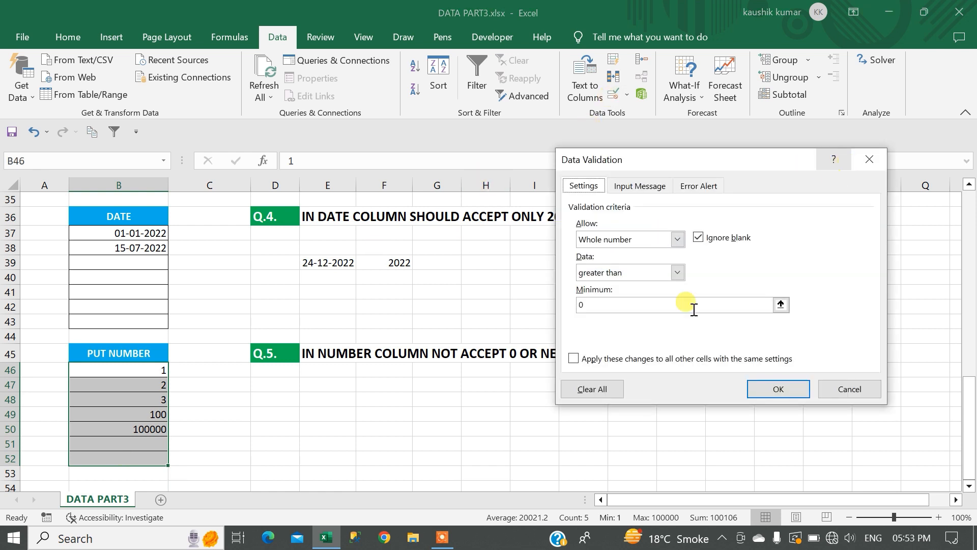
{"action": "left_click", "coordinate": [598, 389]}
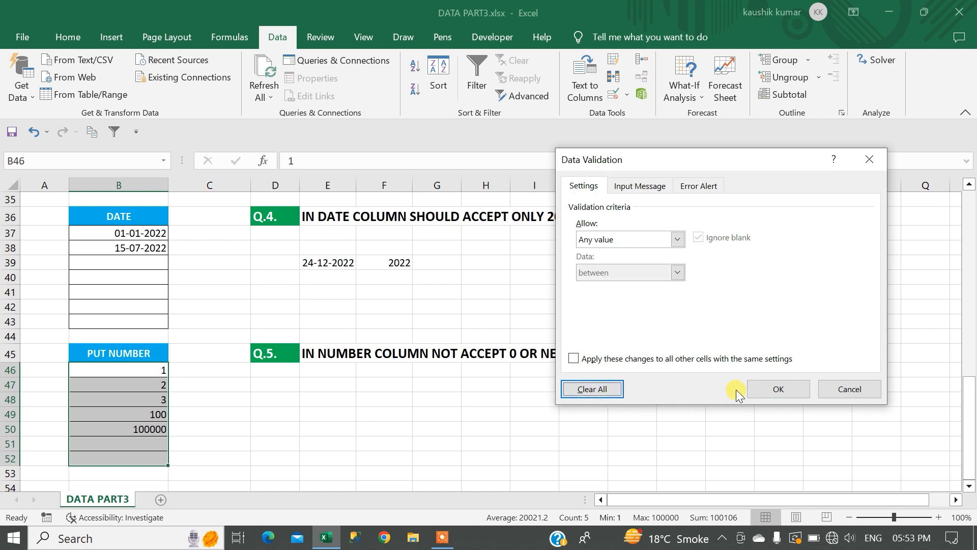
{"action": "left_click", "coordinate": [766, 391]}
{"action": "key", "text": "Delete"}
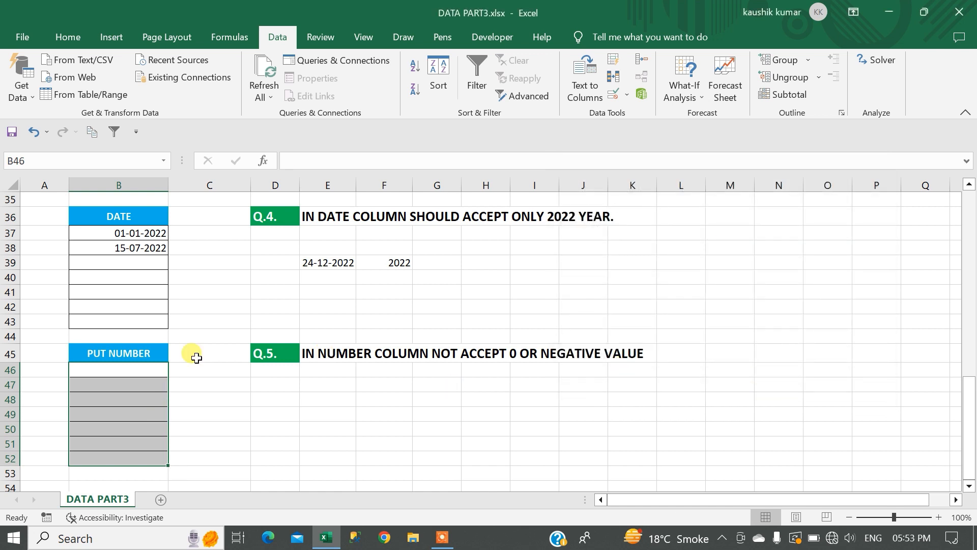
Step: Apply a Custom data validation rule with the formula =$B46>0 to the PUT NUMBER cells B46:B52
{"action": "left_click", "coordinate": [613, 96]}
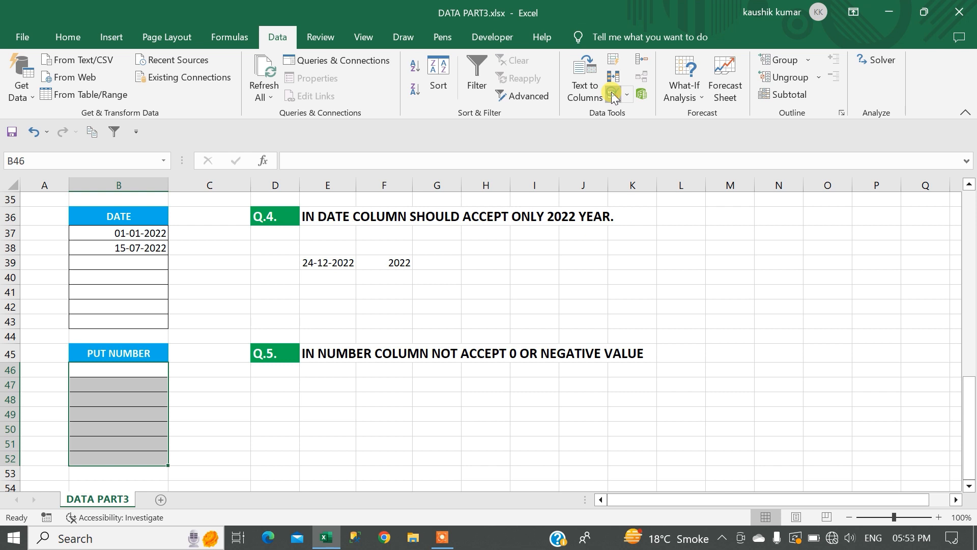
{"action": "left_click", "coordinate": [619, 246]}
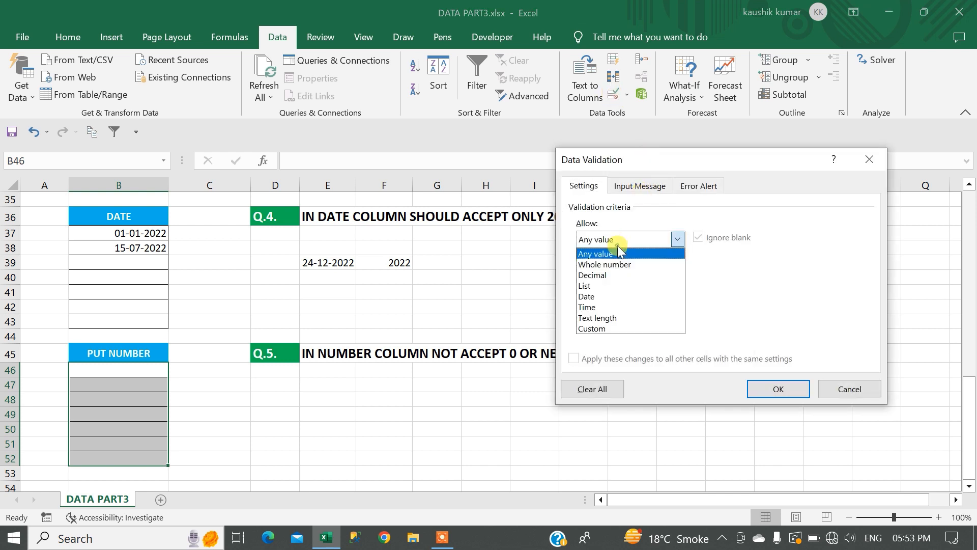
{"action": "left_click", "coordinate": [603, 327]}
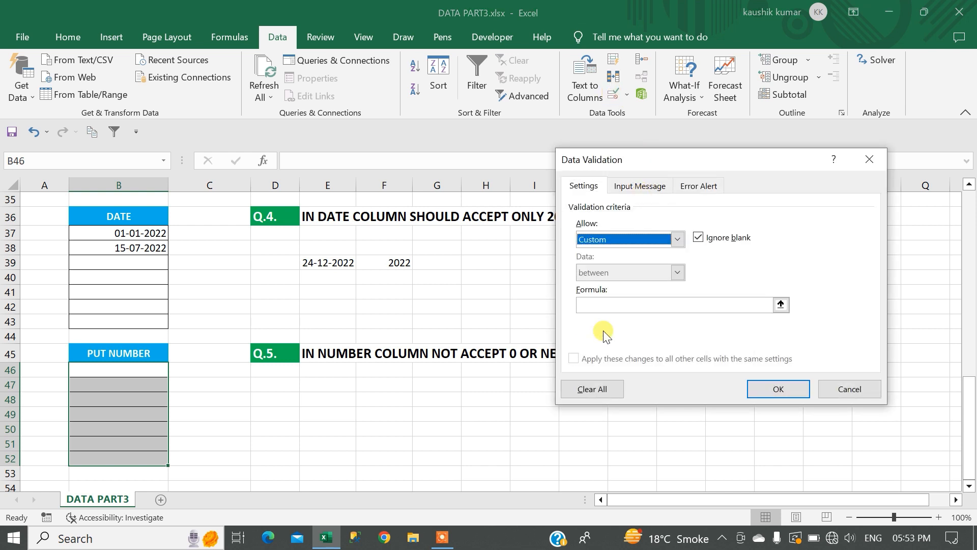
{"action": "left_click", "coordinate": [589, 305]}
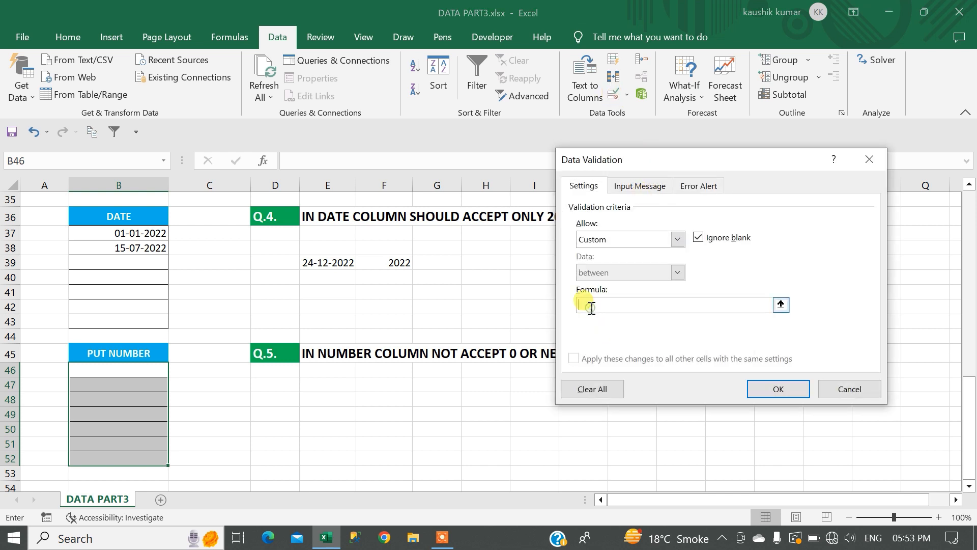
{"action": "left_click", "coordinate": [130, 373]}
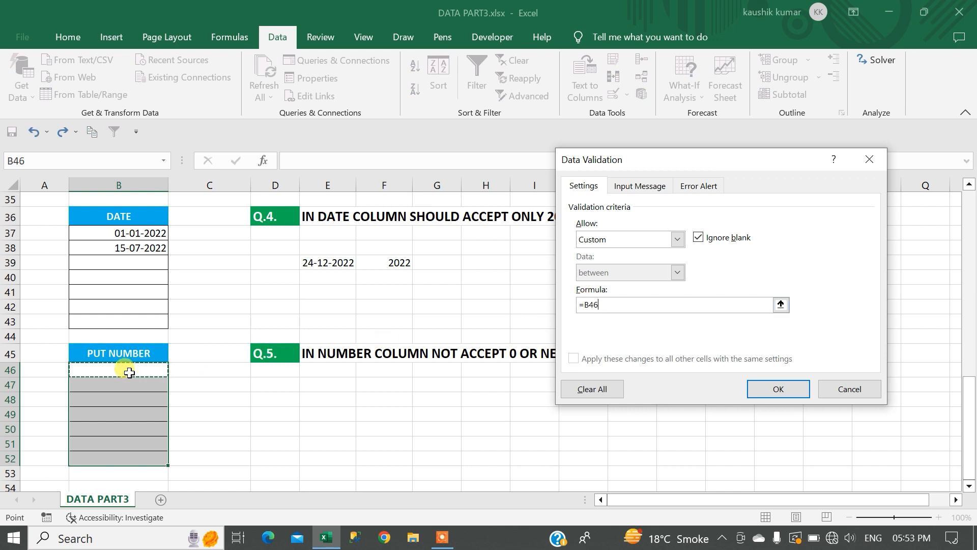
{"action": "key", "text": "F4"}
{"action": "key", "text": "F4"}
{"action": "key", "text": "F4"}
{"action": "type", "text": ">0"}
{"action": "left_click", "coordinate": [787, 385]}
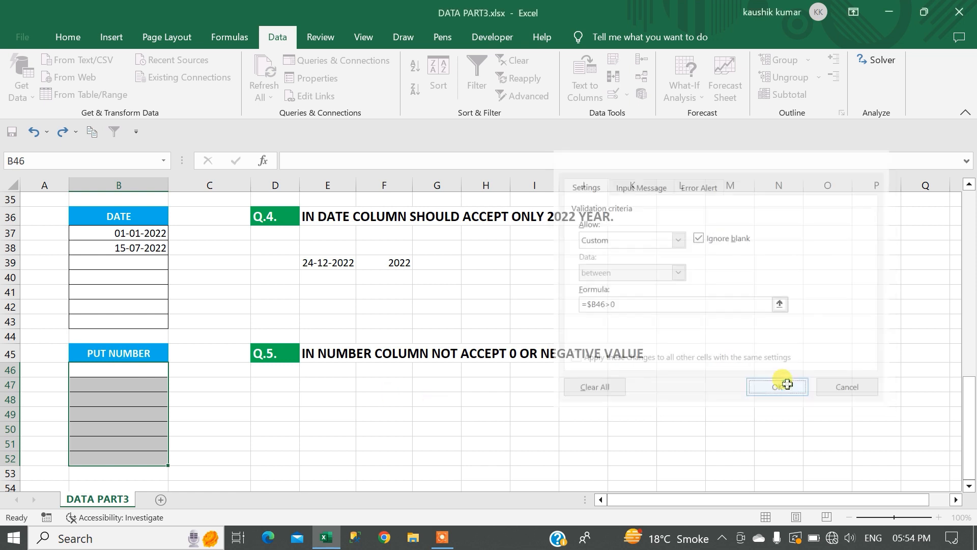
Step: Try to enter 0 and -6 in B46 under the custom rule, cancelling each entry
{"action": "type", "text": "0"}
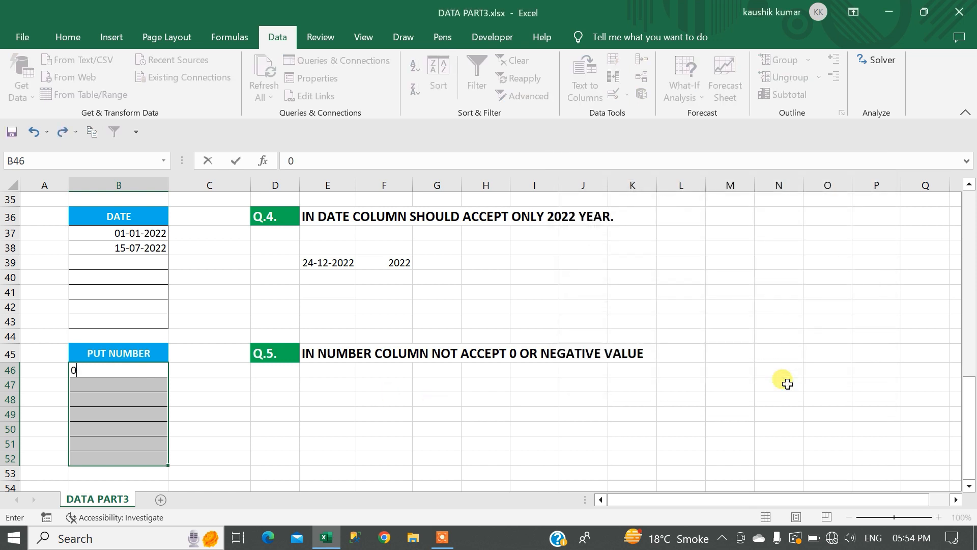
{"action": "key", "text": "Return"}
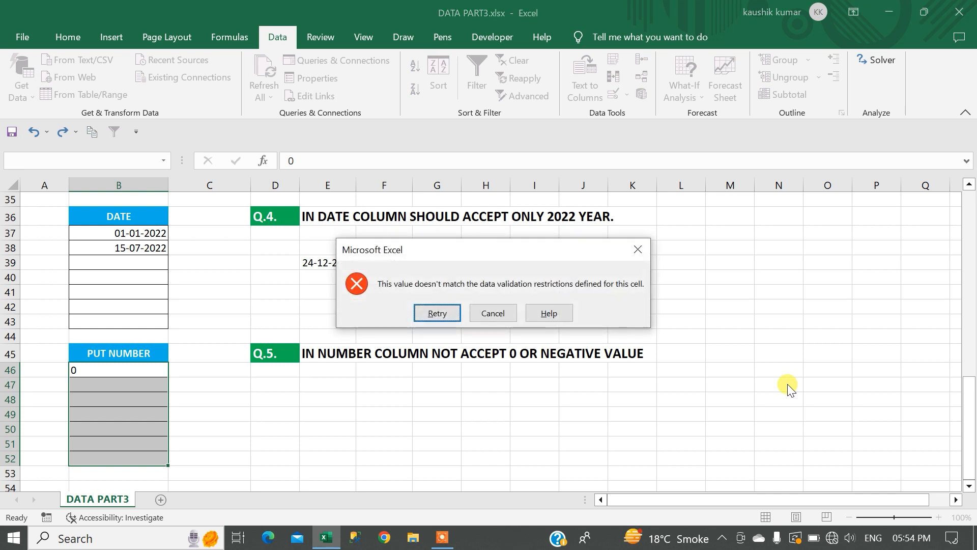
{"action": "key", "text": "Tab"}
{"action": "key", "text": "Return"}
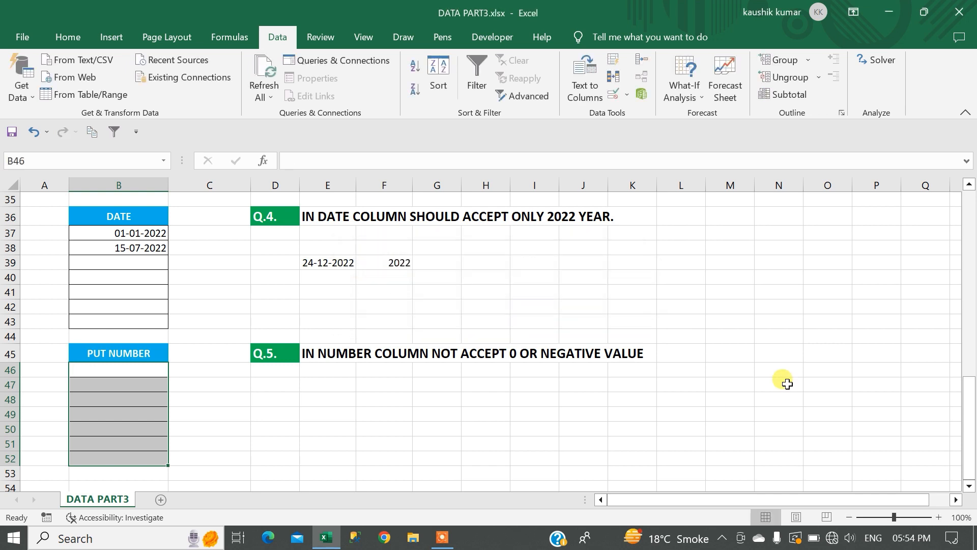
{"action": "type", "text": "-6"}
{"action": "key", "text": "Return"}
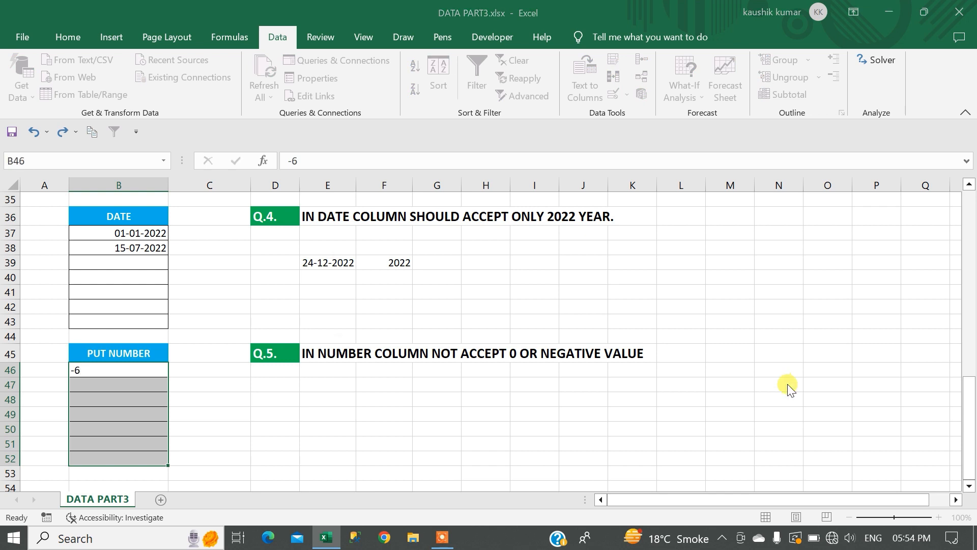
{"action": "key", "text": "Tab"}
{"action": "key", "text": "Return"}
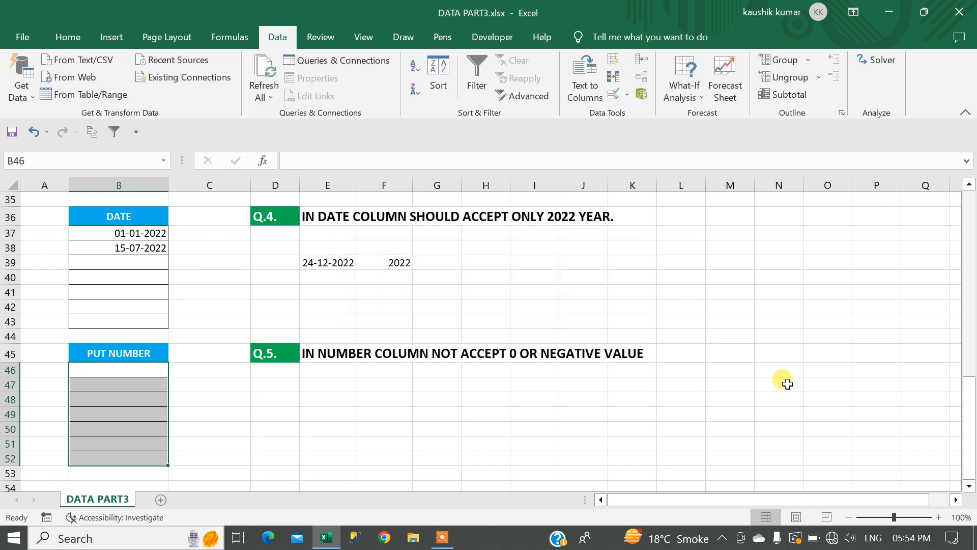
Step: Test the custom rule by entering 1, 1000, 4000 and 5000 in B46:B49
{"action": "type", "text": "1"}
{"action": "key", "text": "Return"}
{"action": "type", "text": "1000"}
{"action": "key", "text": "Return"}
{"action": "type", "text": "4000"}
{"action": "key", "text": "Return"}
{"action": "type", "text": "5000"}
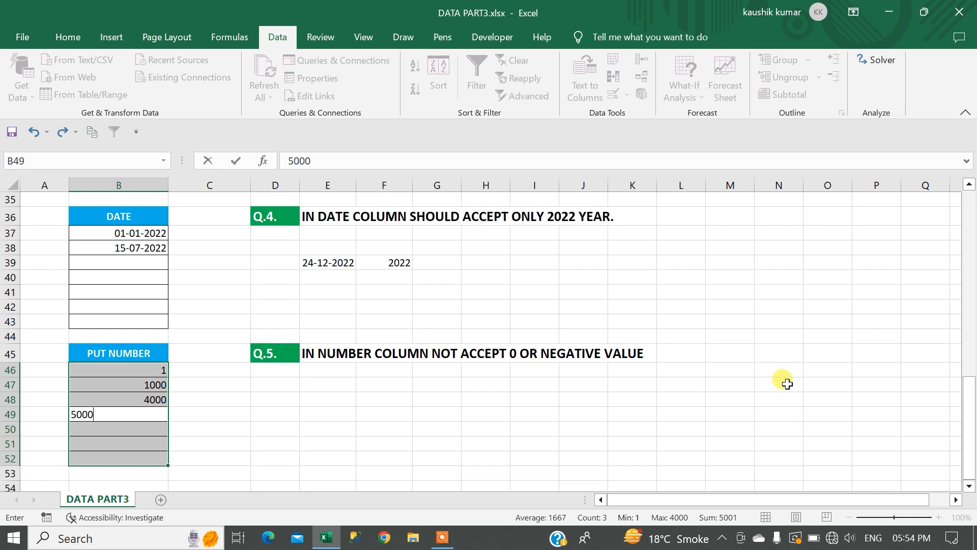
{"action": "key", "text": "Return"}
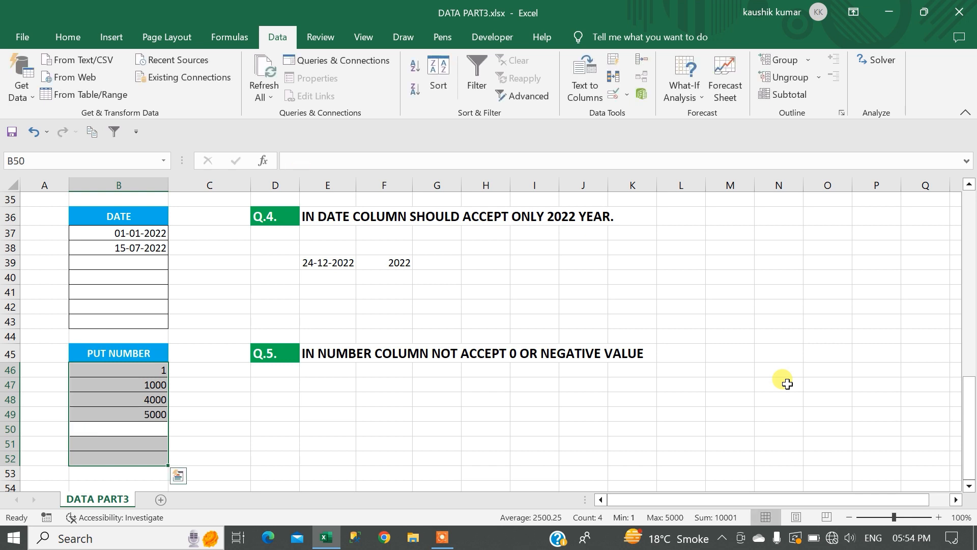
{"action": "left_click_drag", "start_coordinate": [969, 389], "coordinate": [971, 204]}
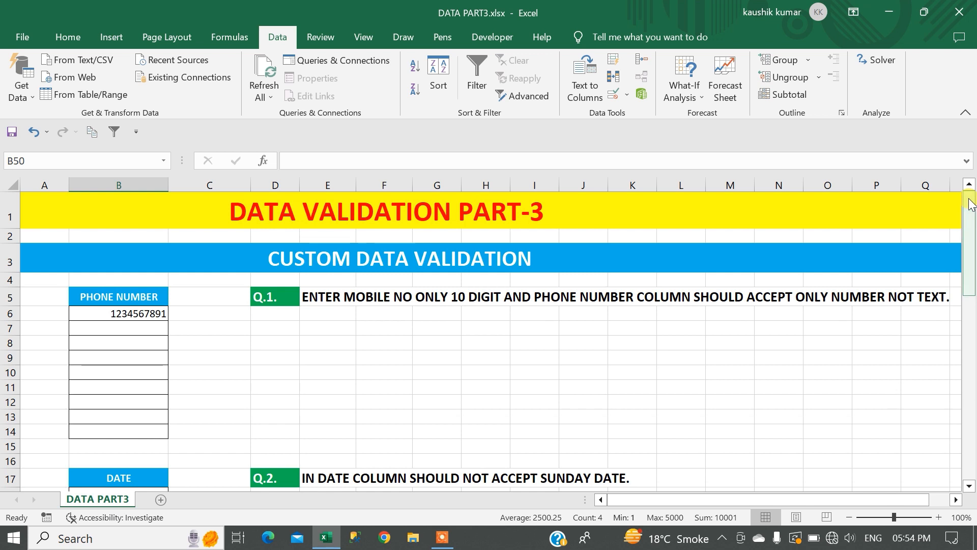